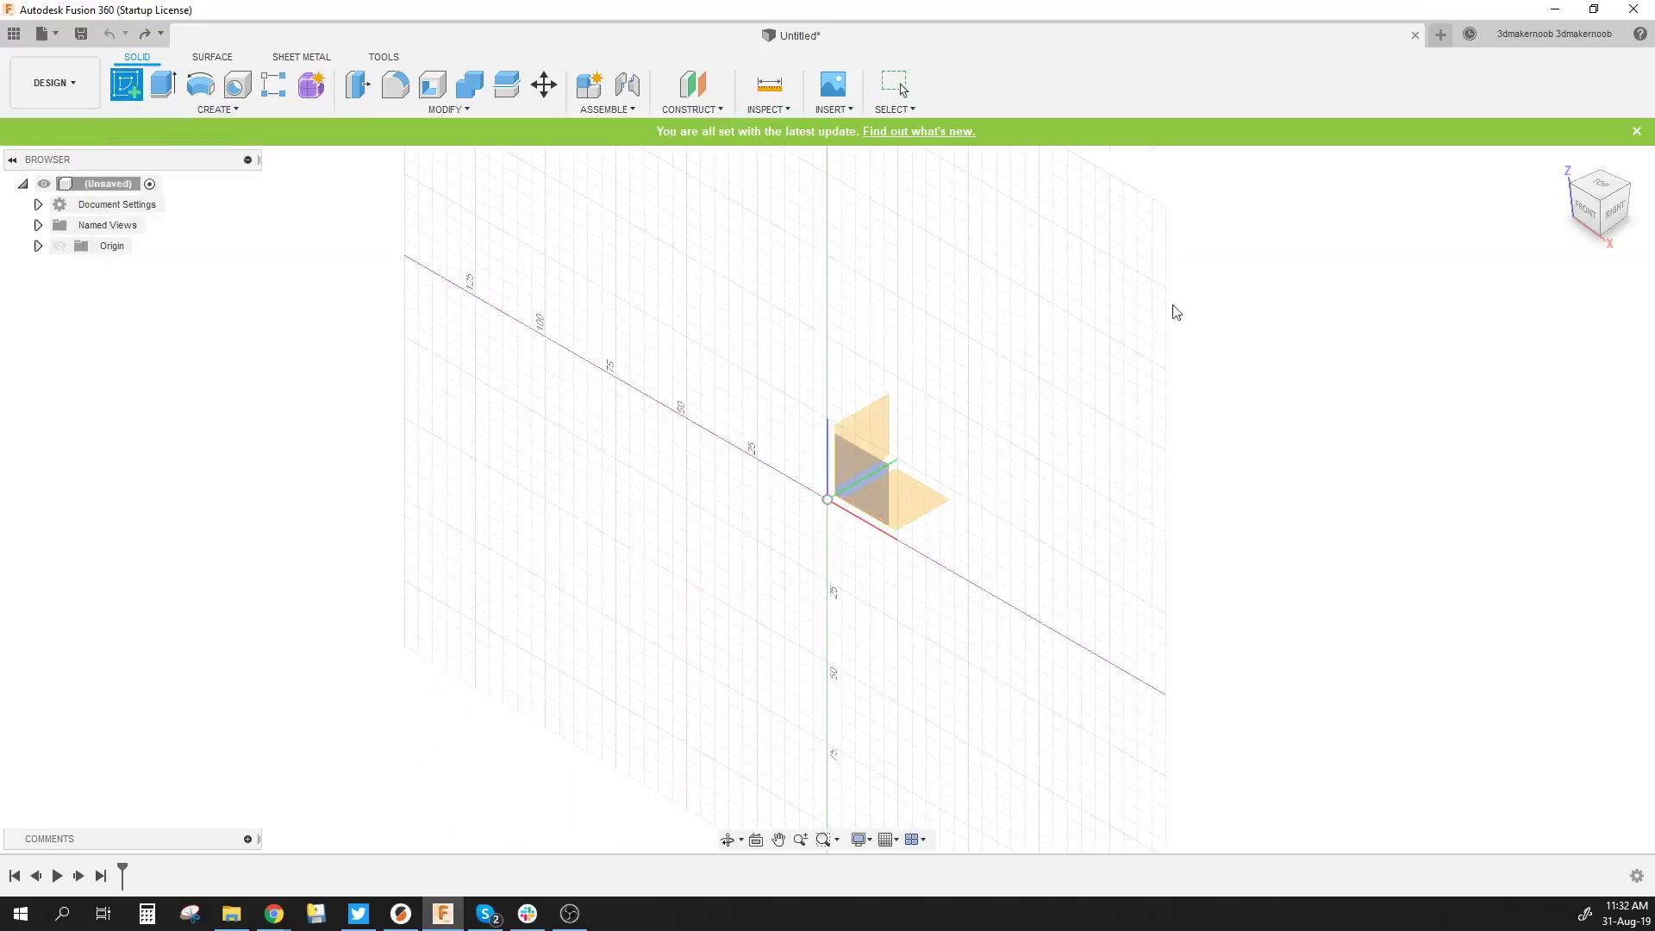
Sketch a 200 mm Center Diameter Circle at the origin on the XY plane
click(910, 487)
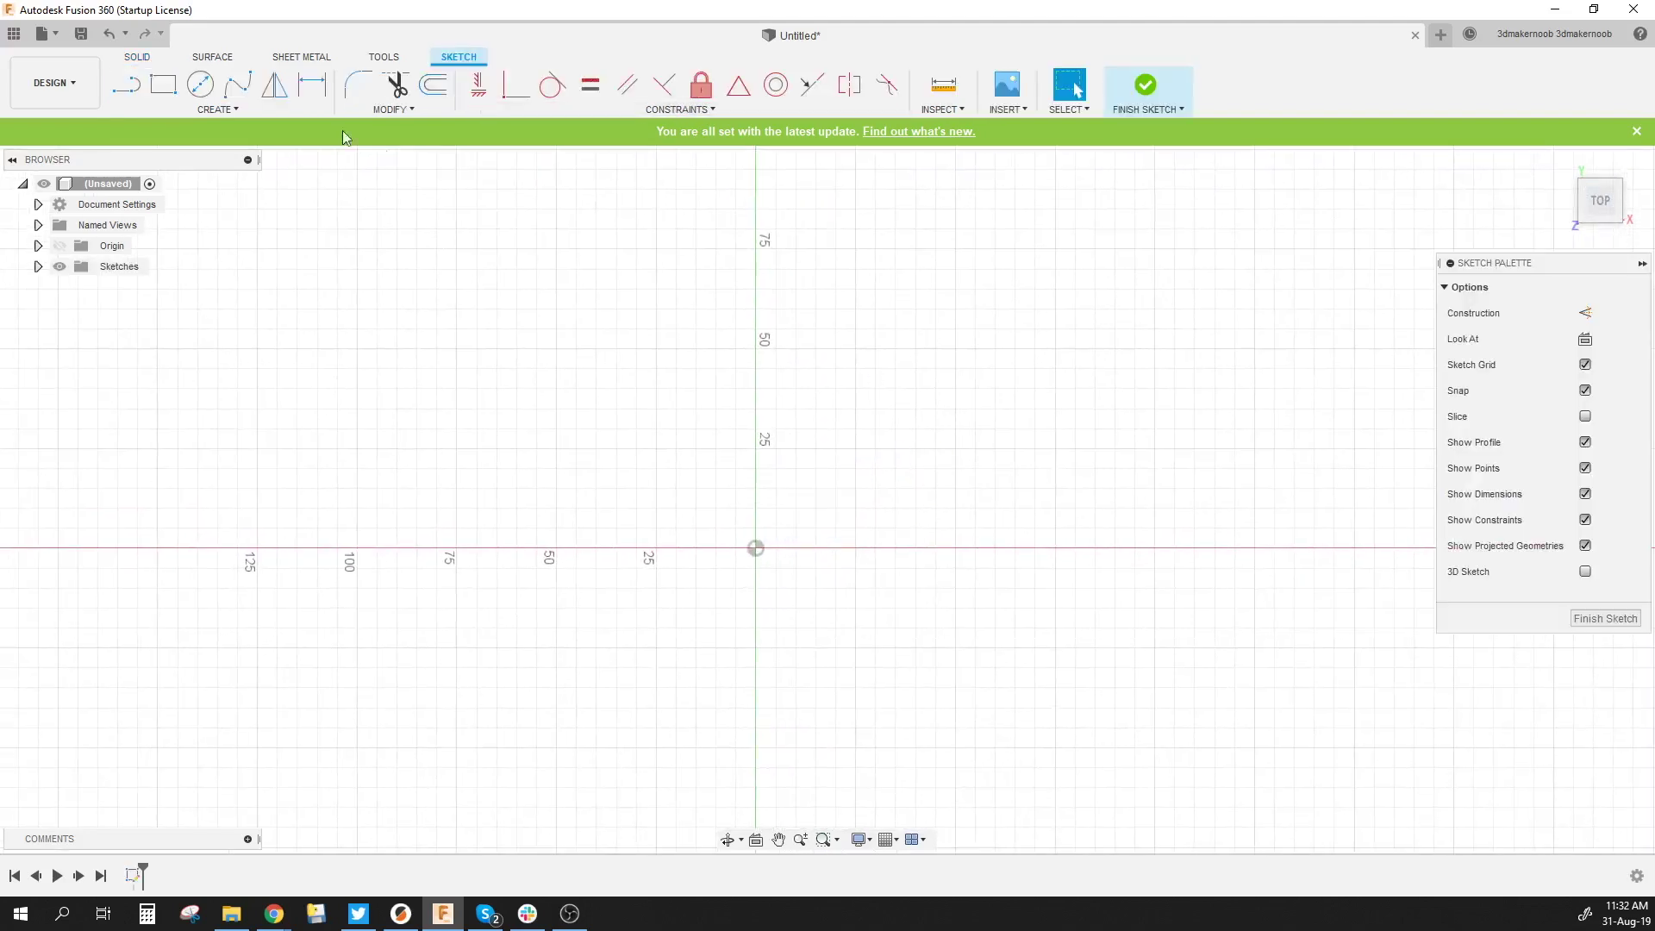
click(204, 83)
click(756, 548)
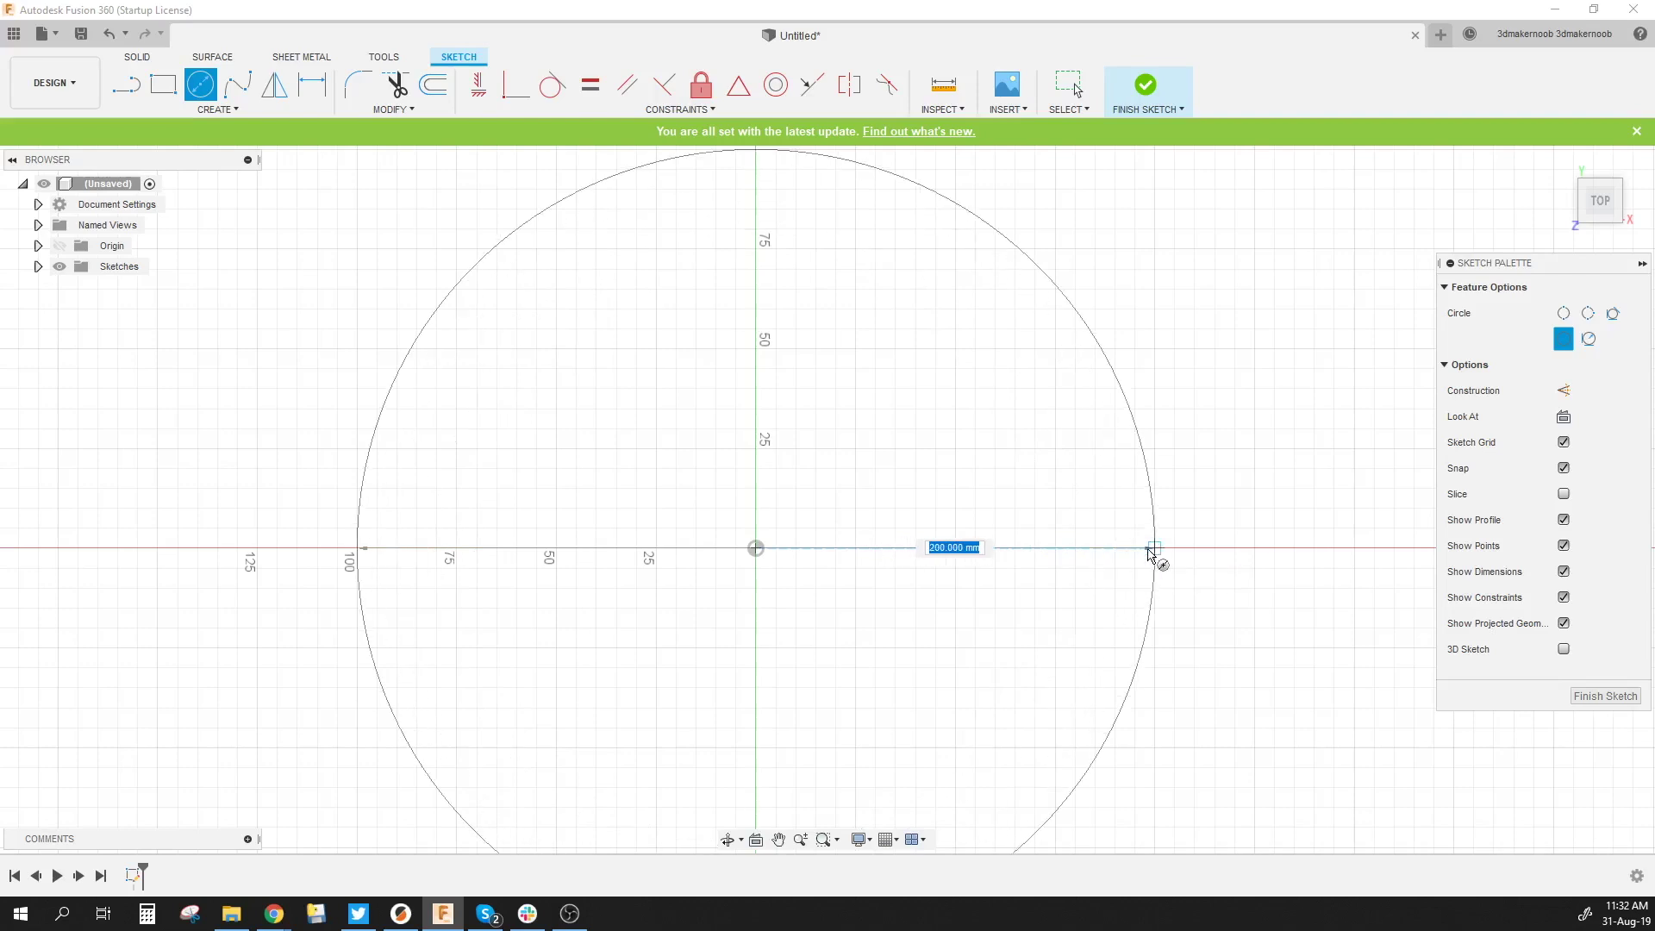
click(1153, 553)
shift+middle_drag(1112, 645, 1120, 599)
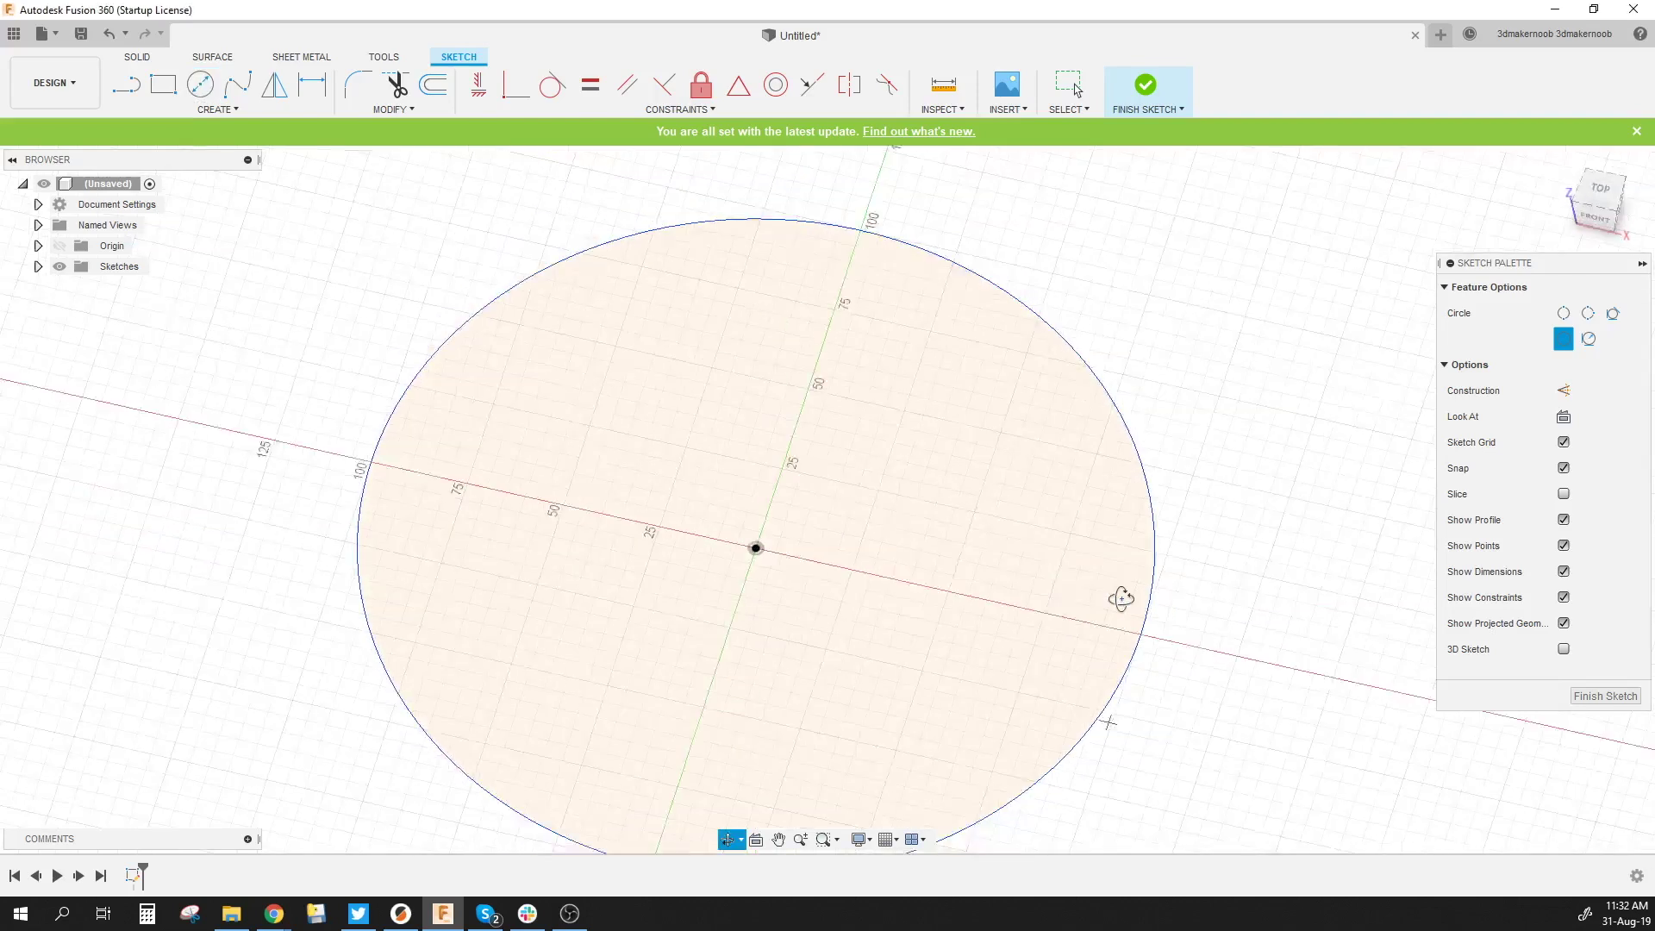
click(1605, 695)
Extrude the circle upward about 90 mm into a solid cylinder
click(163, 83)
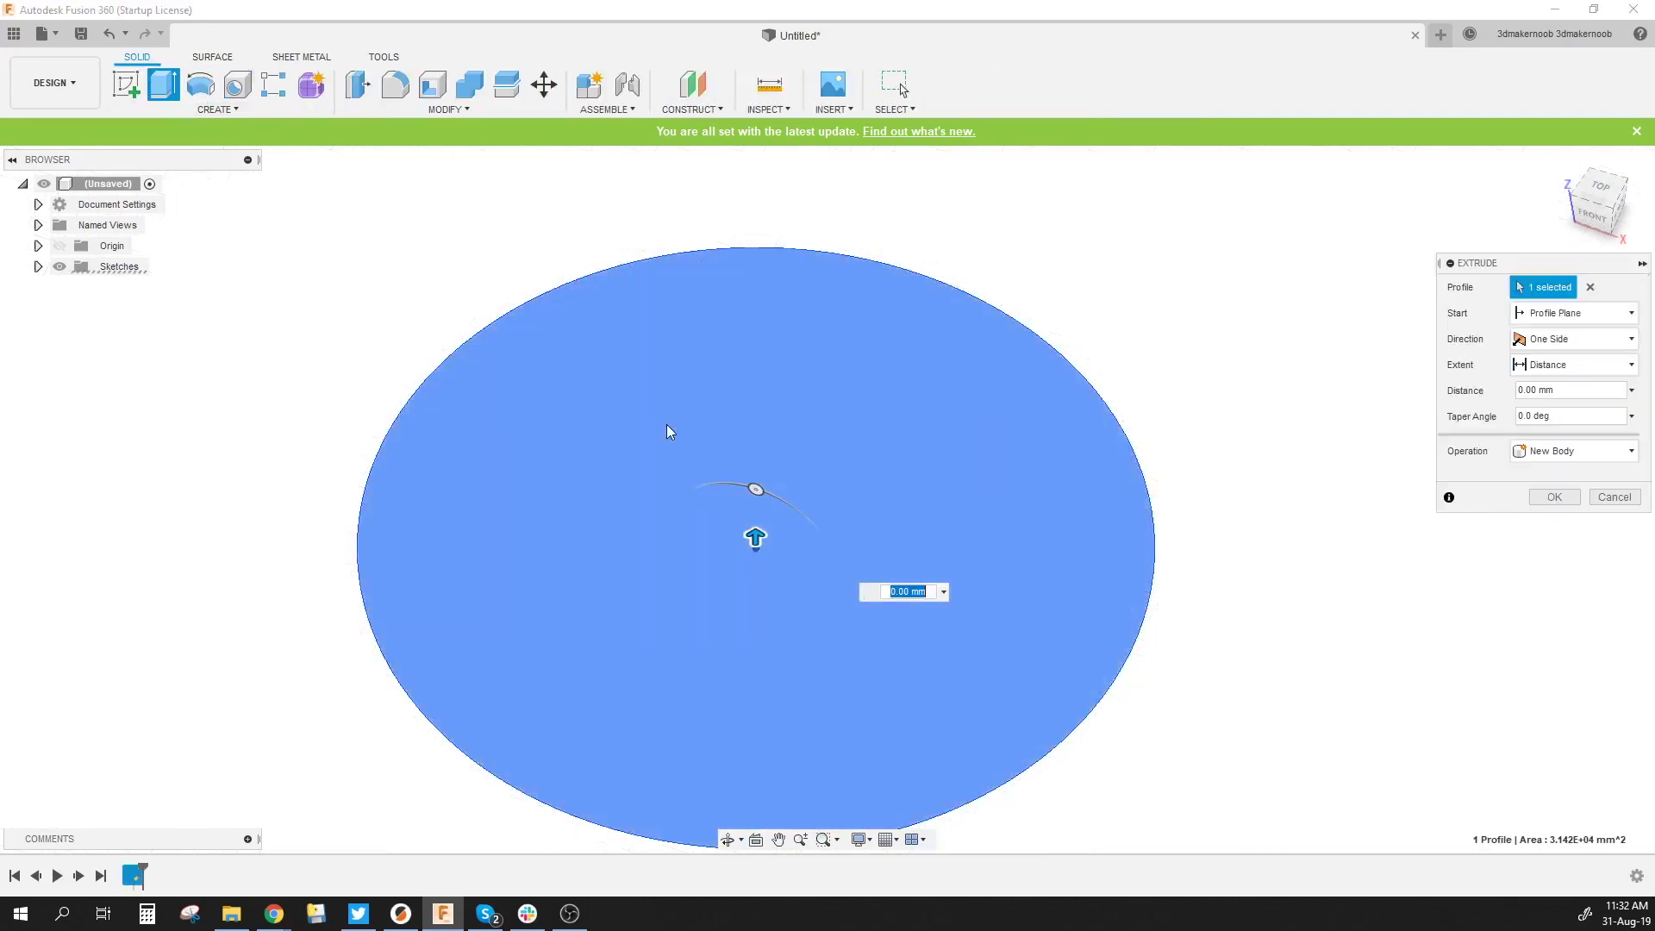
drag(753, 550, 755, 275)
click(1554, 497)
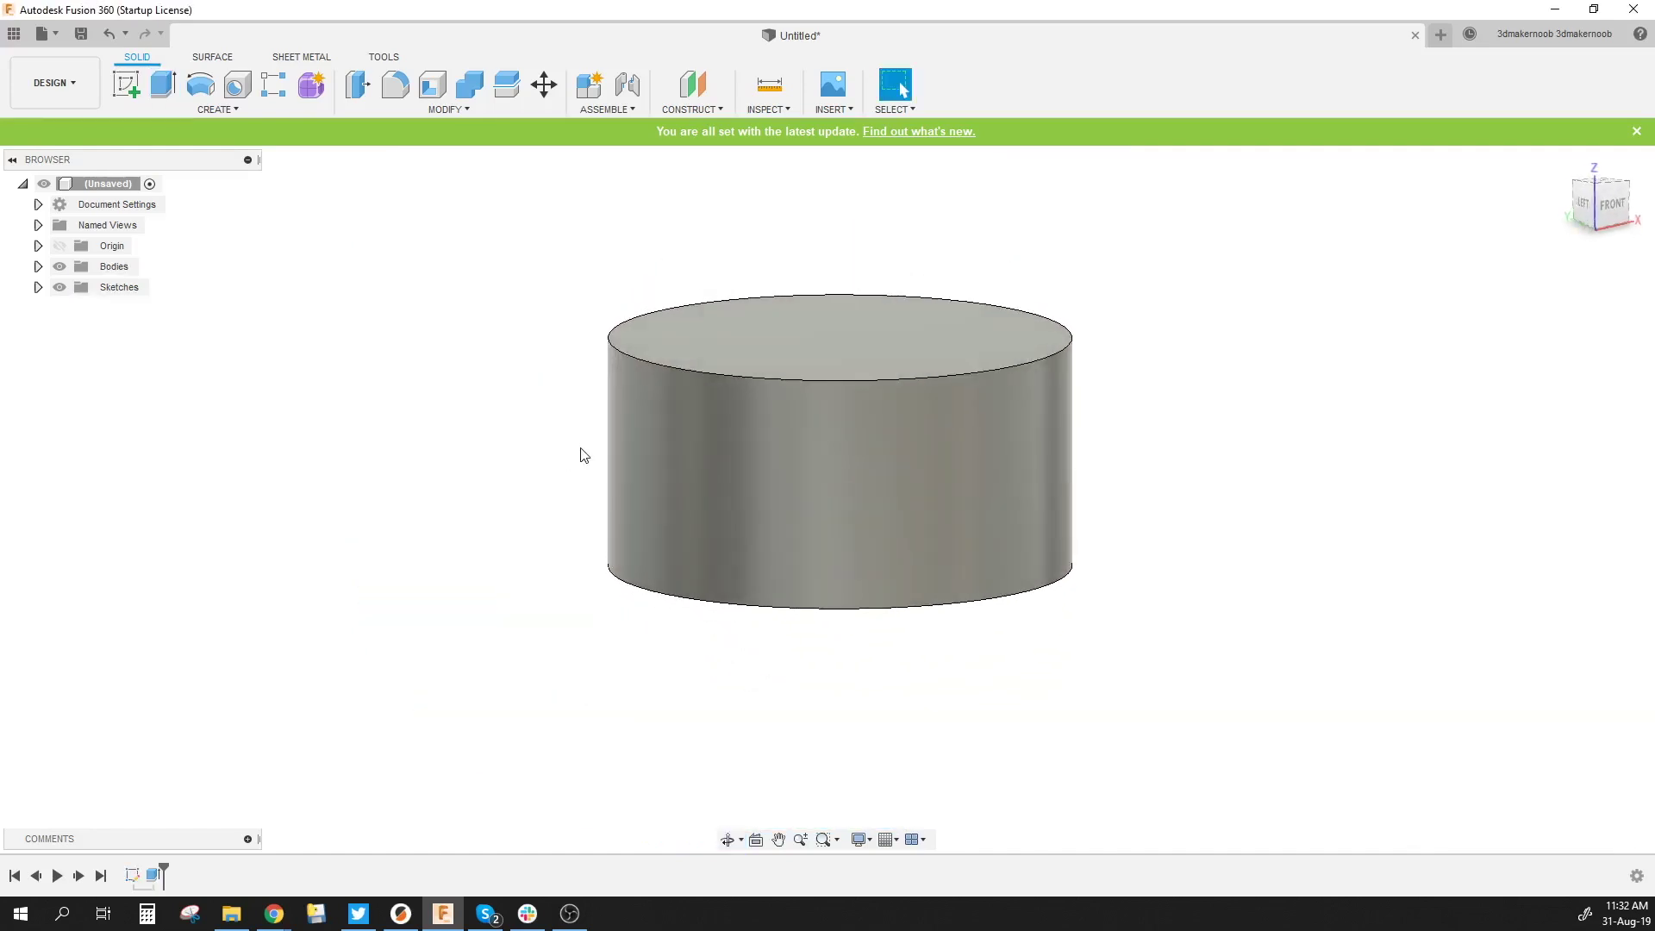
Draw a wavy Fit Point Spline across the cylinder on the vertical origin plane and finish the sketch
scroll(604, 457, down, 1)
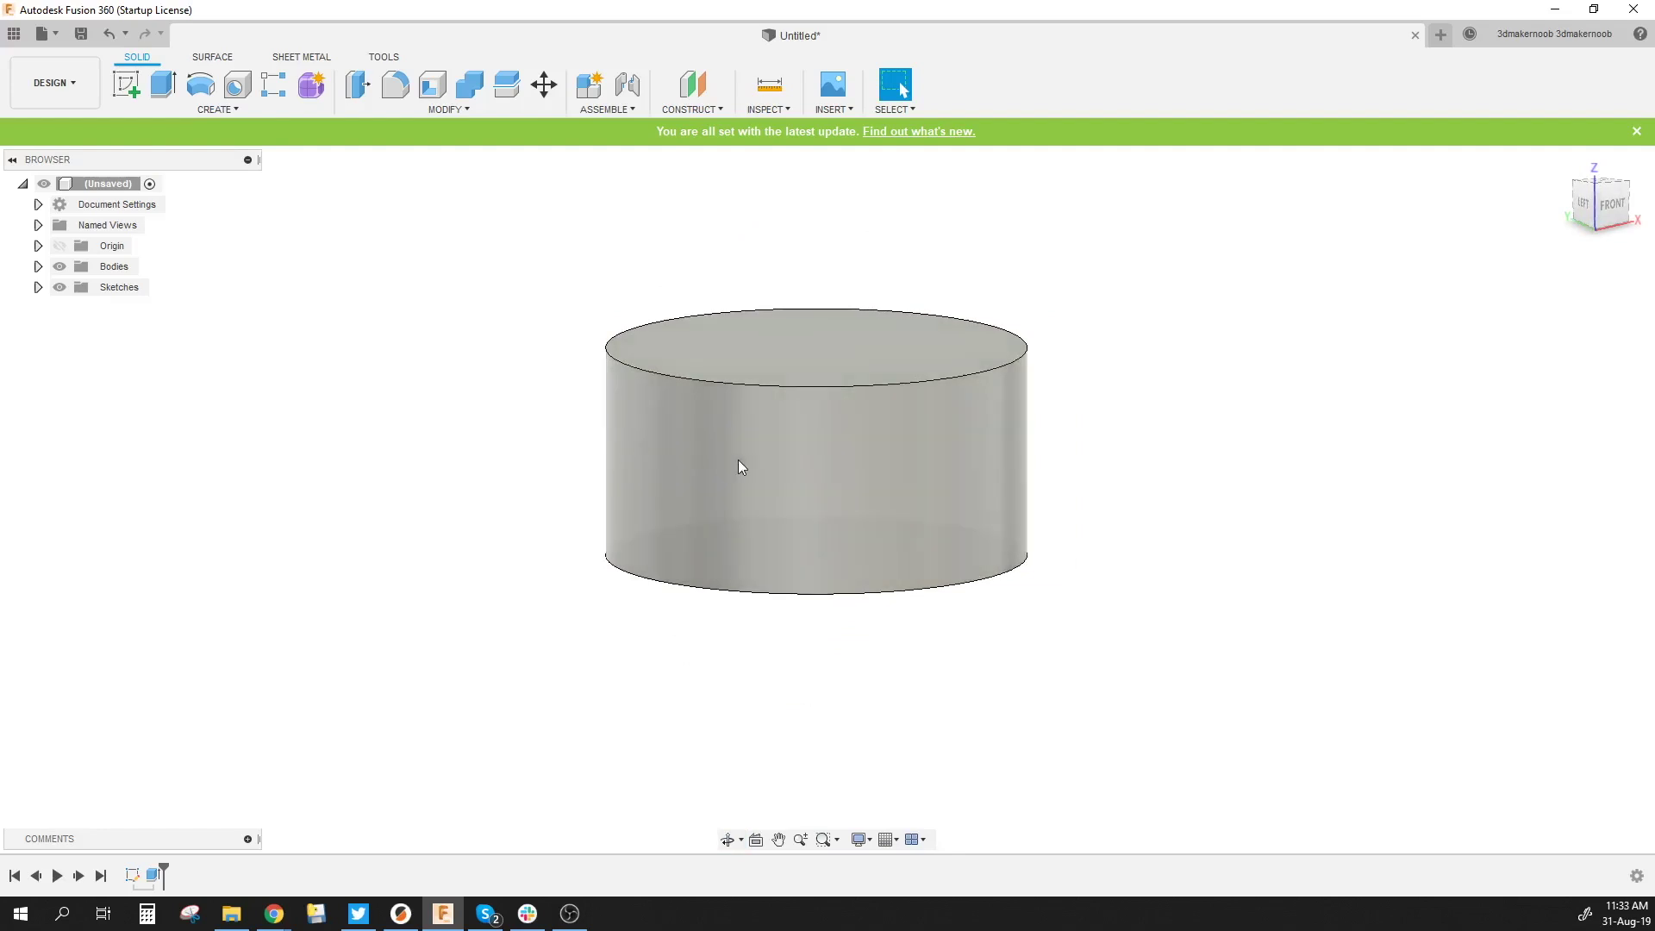
shift+middle_drag(406, 477, 453, 496)
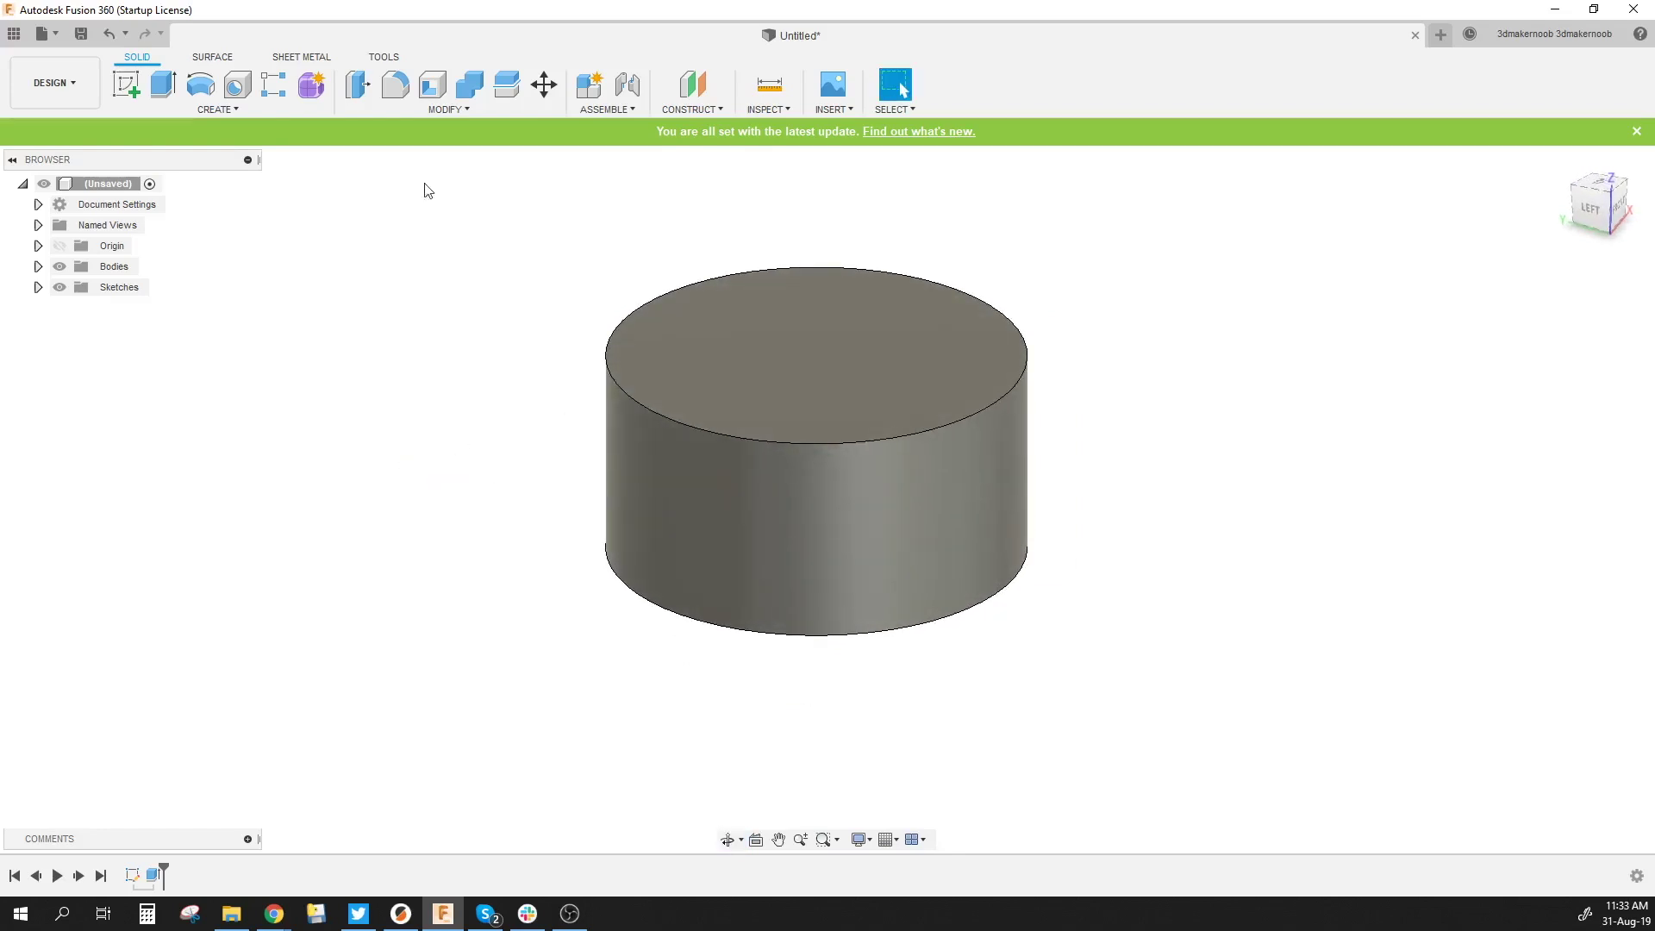
click(126, 86)
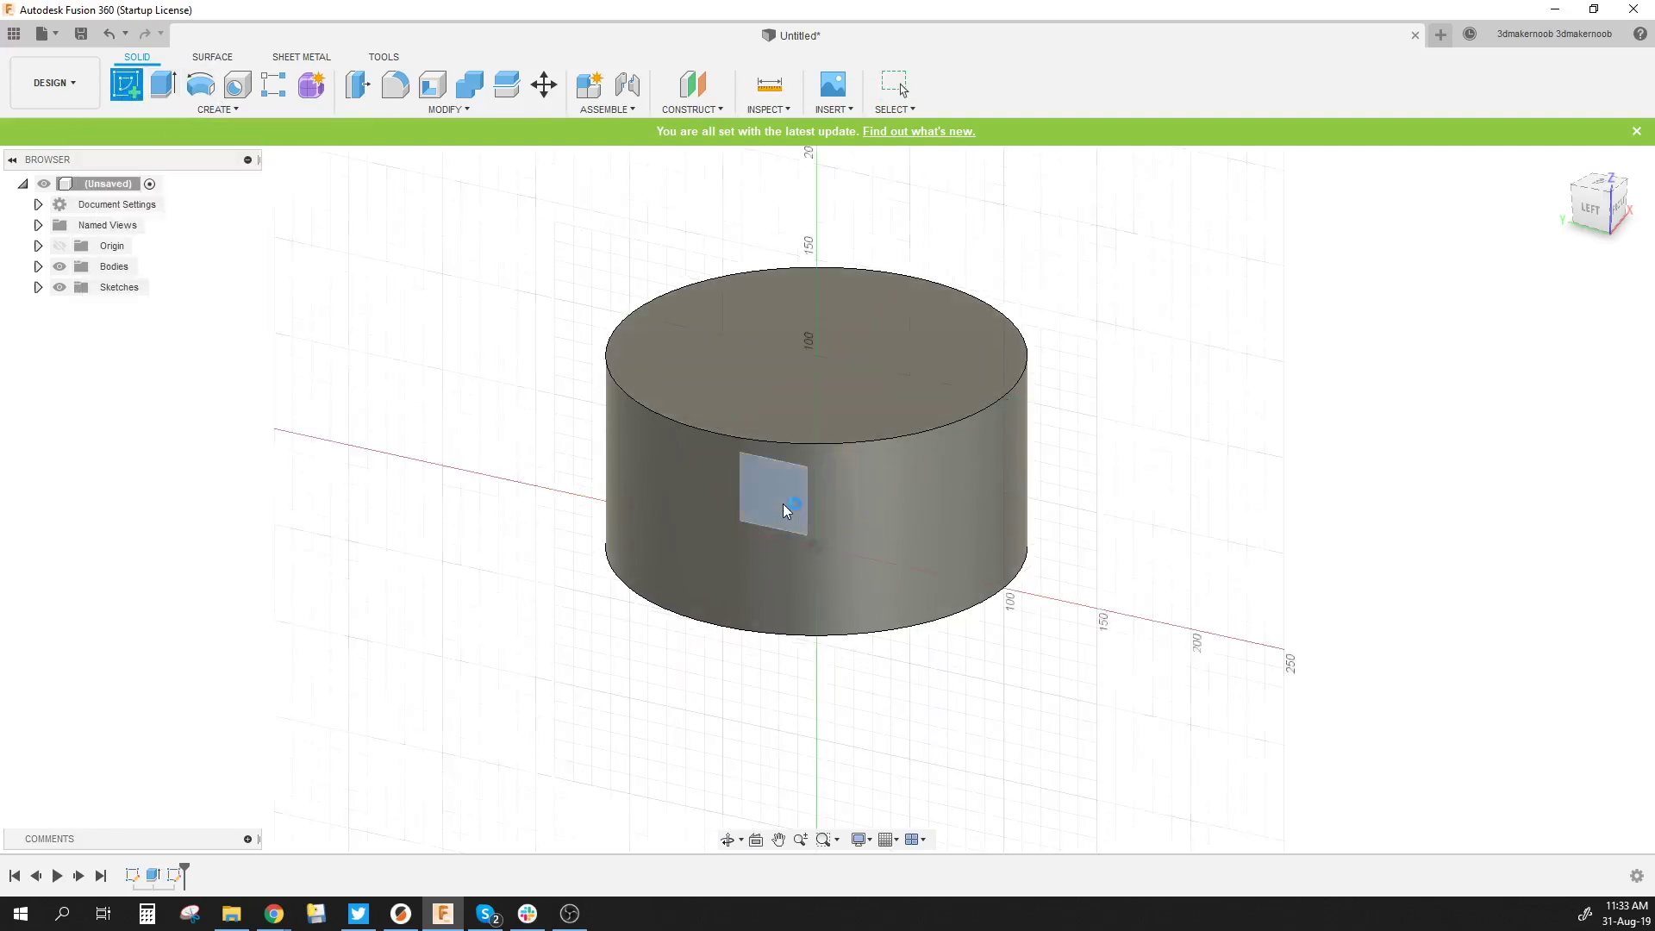
click(787, 509)
click(237, 83)
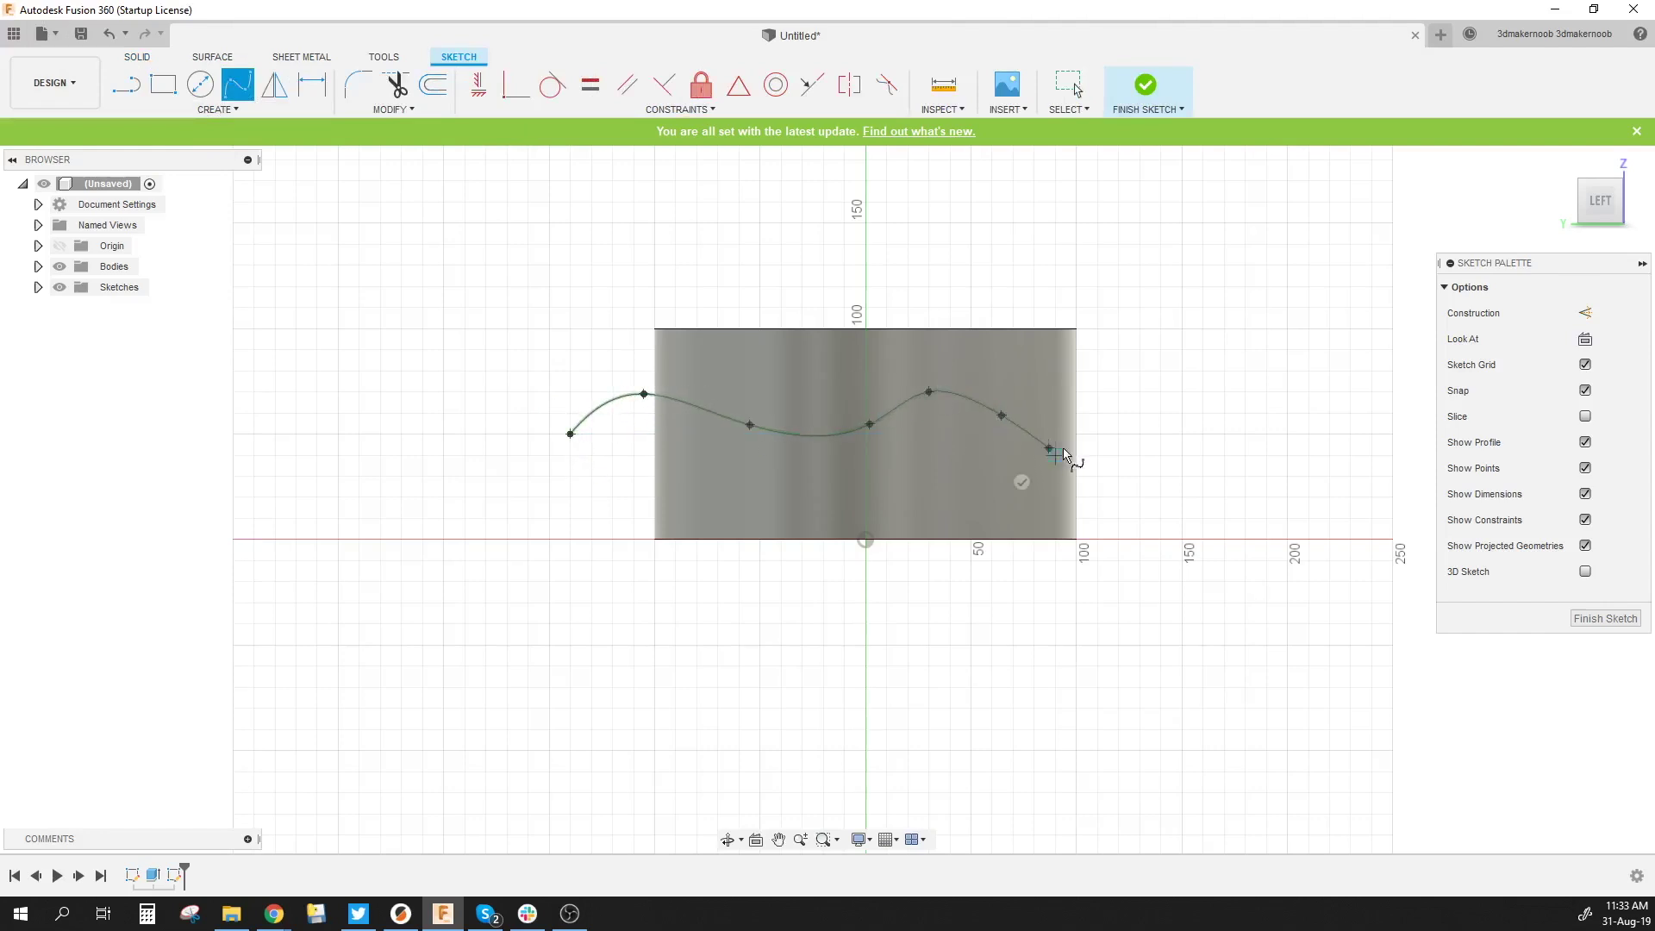
click(1194, 424)
shift+middle_drag(1195, 424, 1260, 451)
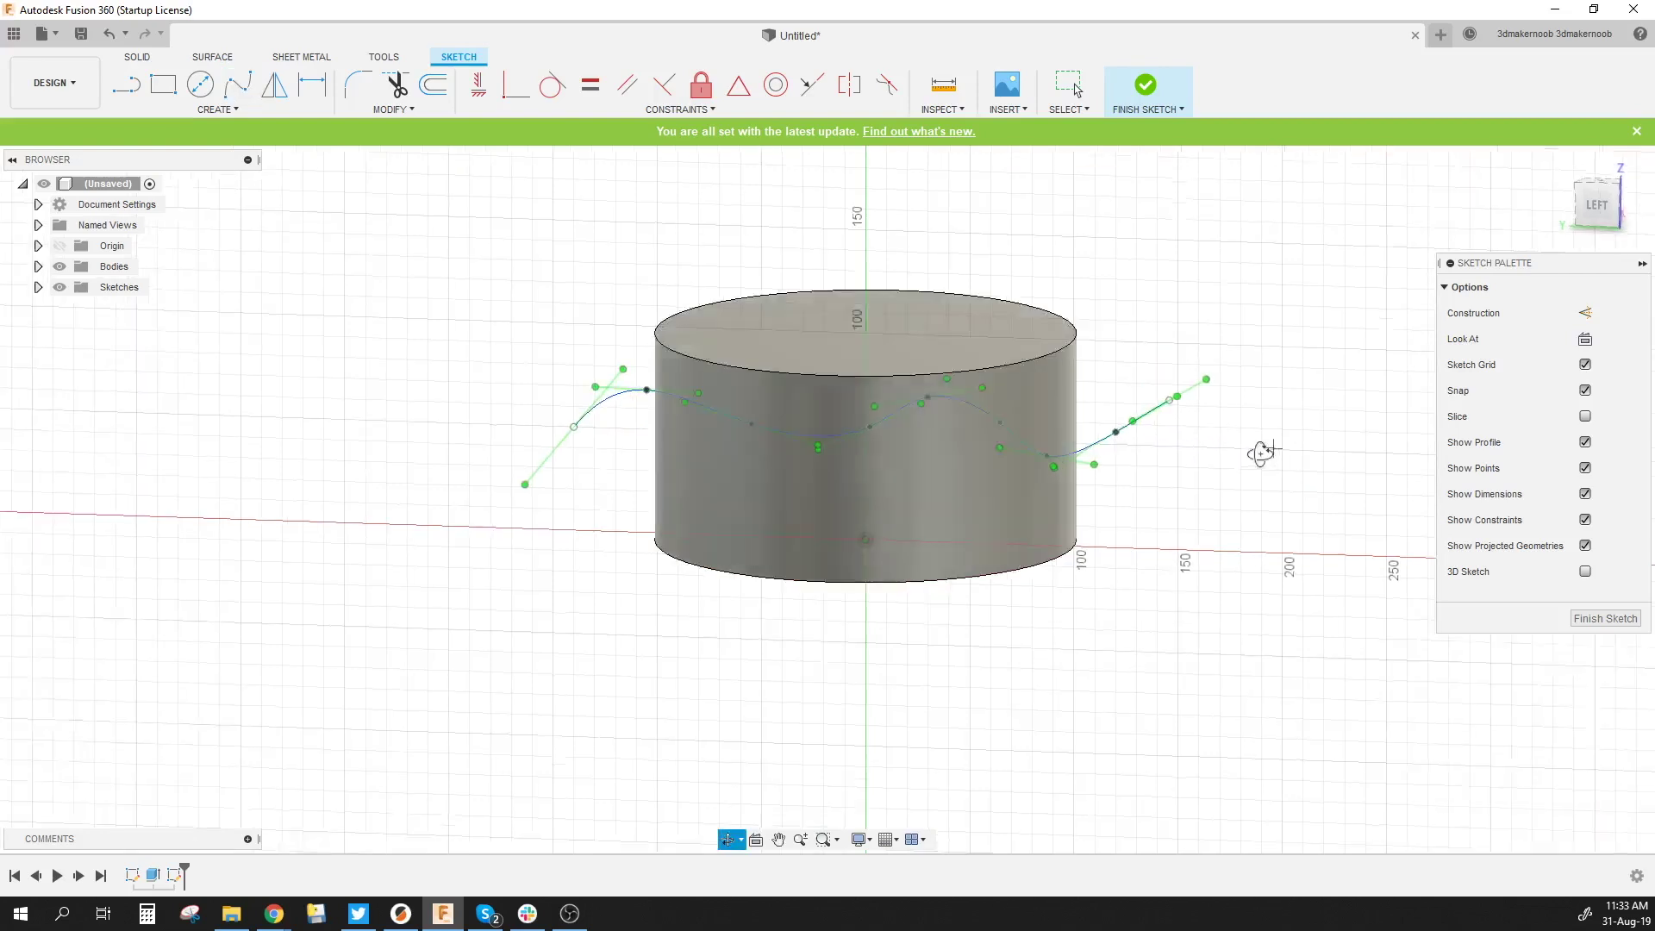
click(1609, 619)
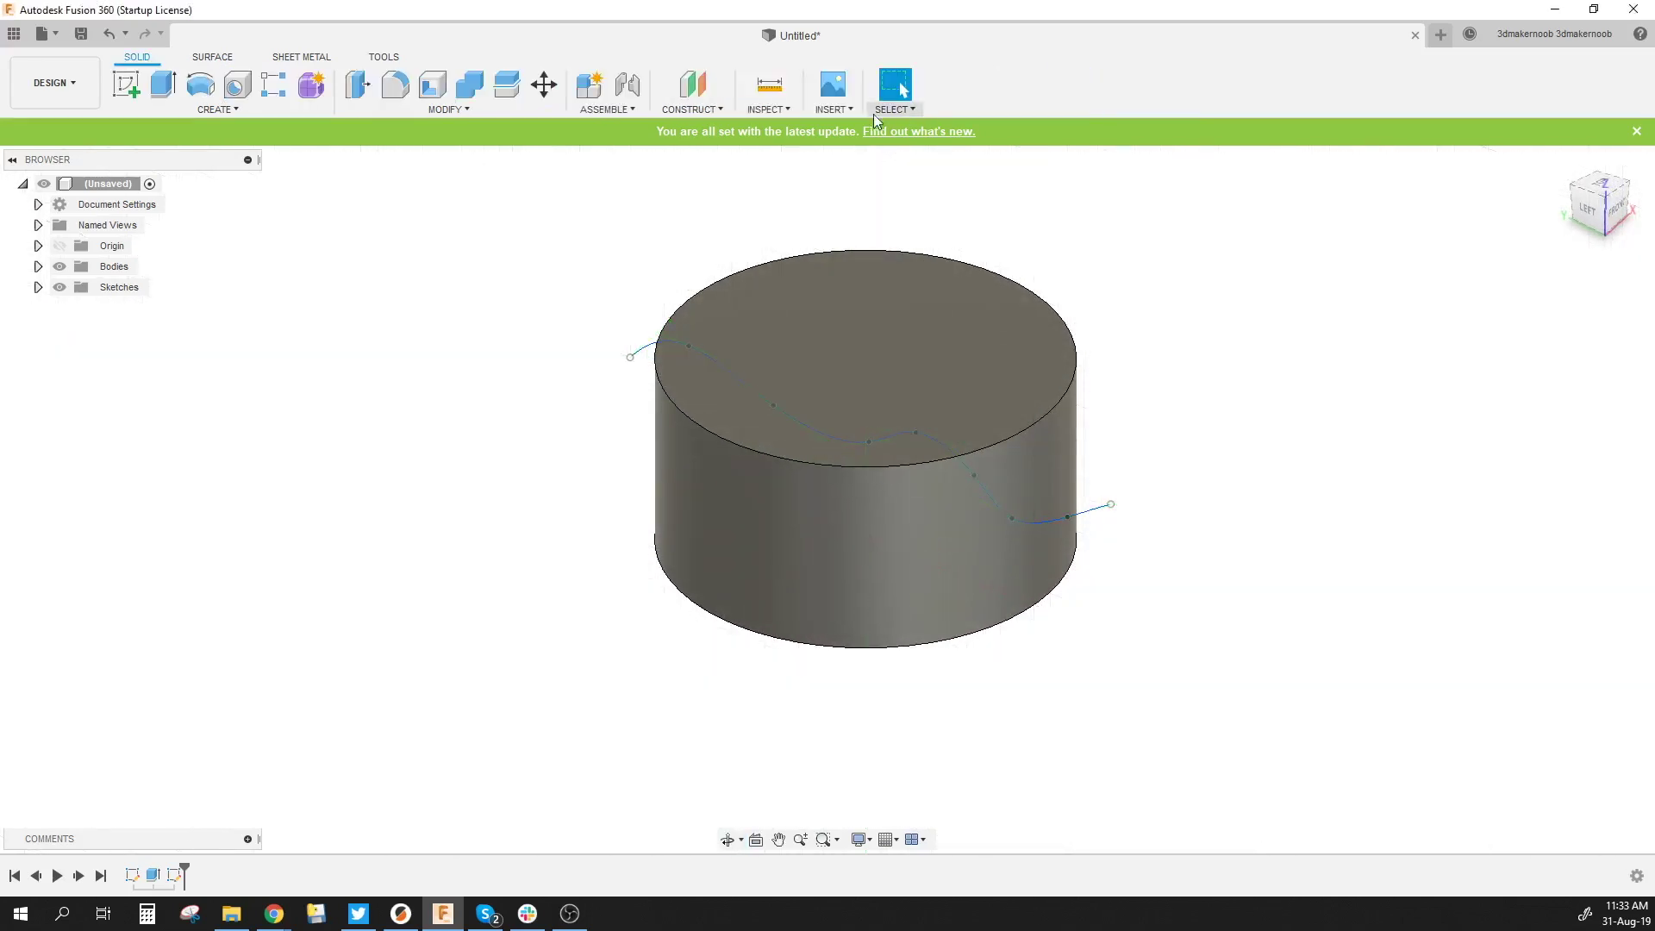
Create an offset plane about -130 mm from the central vertical plane
click(786, 109)
click(691, 109)
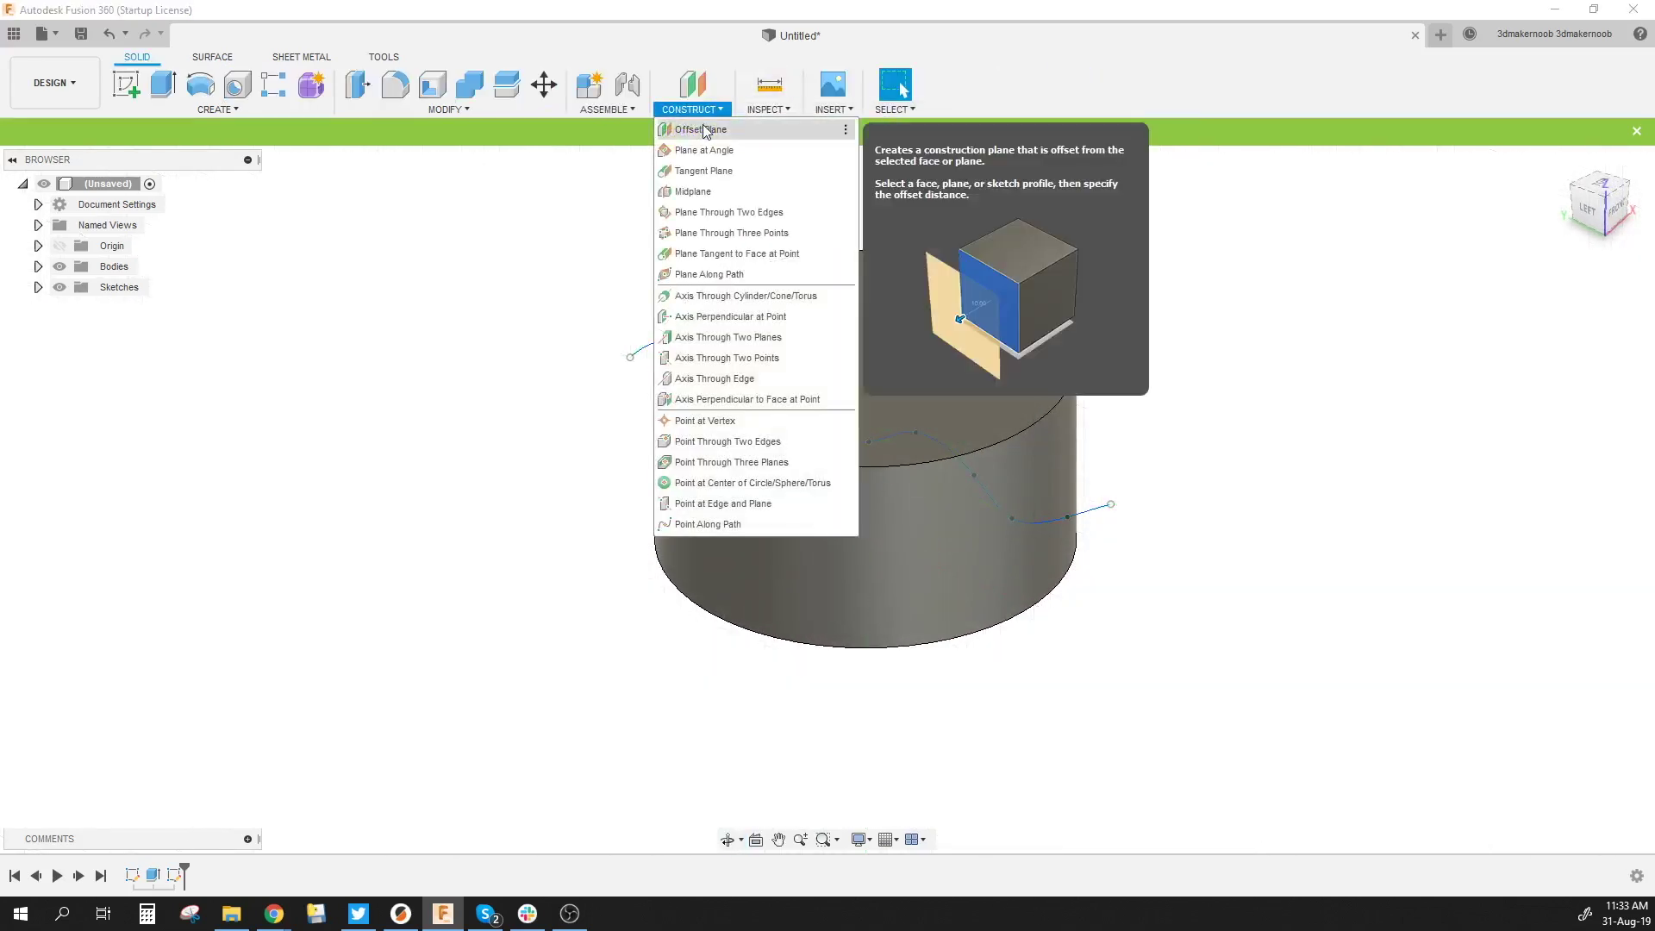
click(687, 128)
click(844, 507)
drag(853, 517, 673, 636)
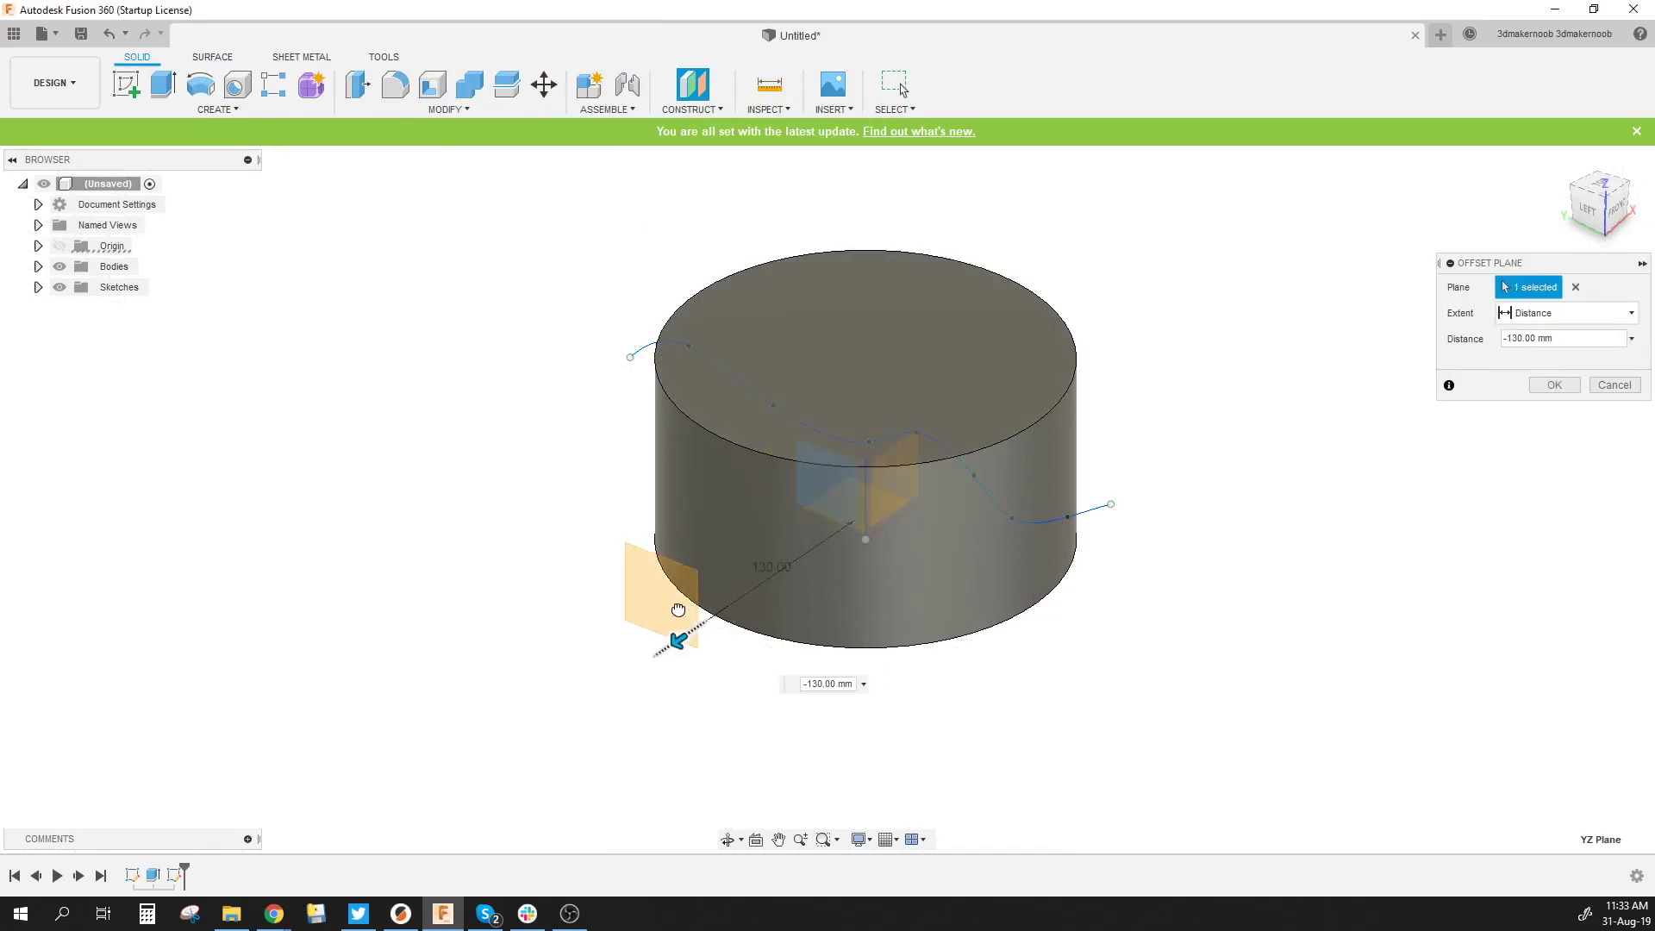
shift+middle_drag(359, 613, 486, 573)
click(1555, 384)
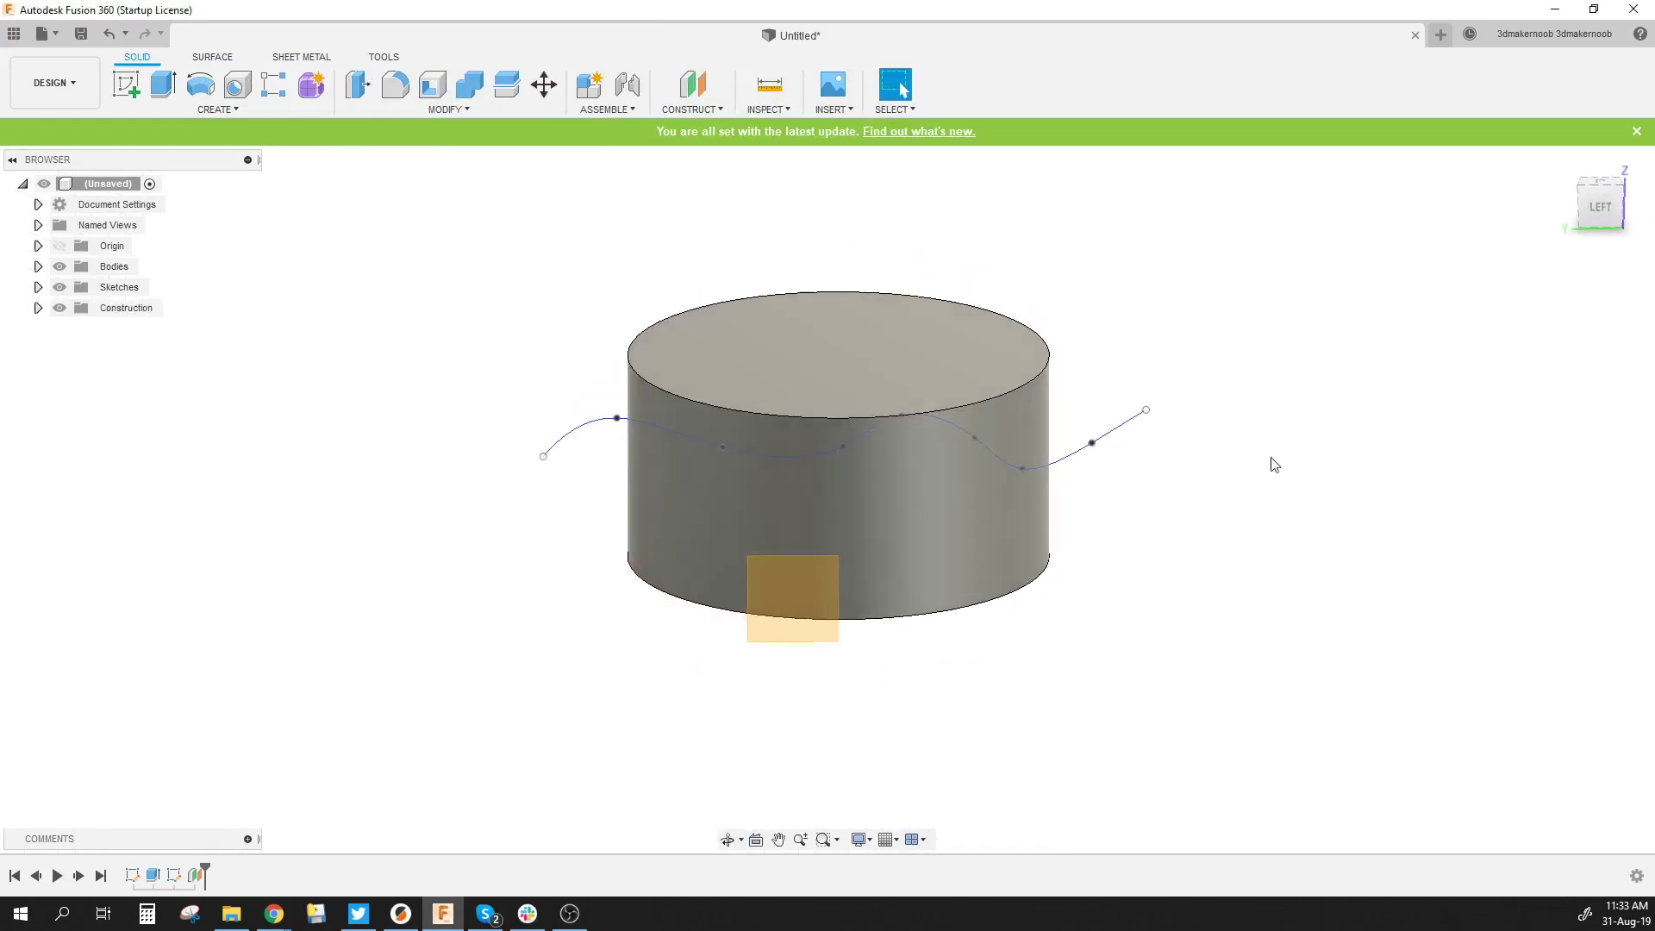
Sketch a four-point wavy spline across the cylinder on the offset plane and finish it
click(118, 79)
click(792, 598)
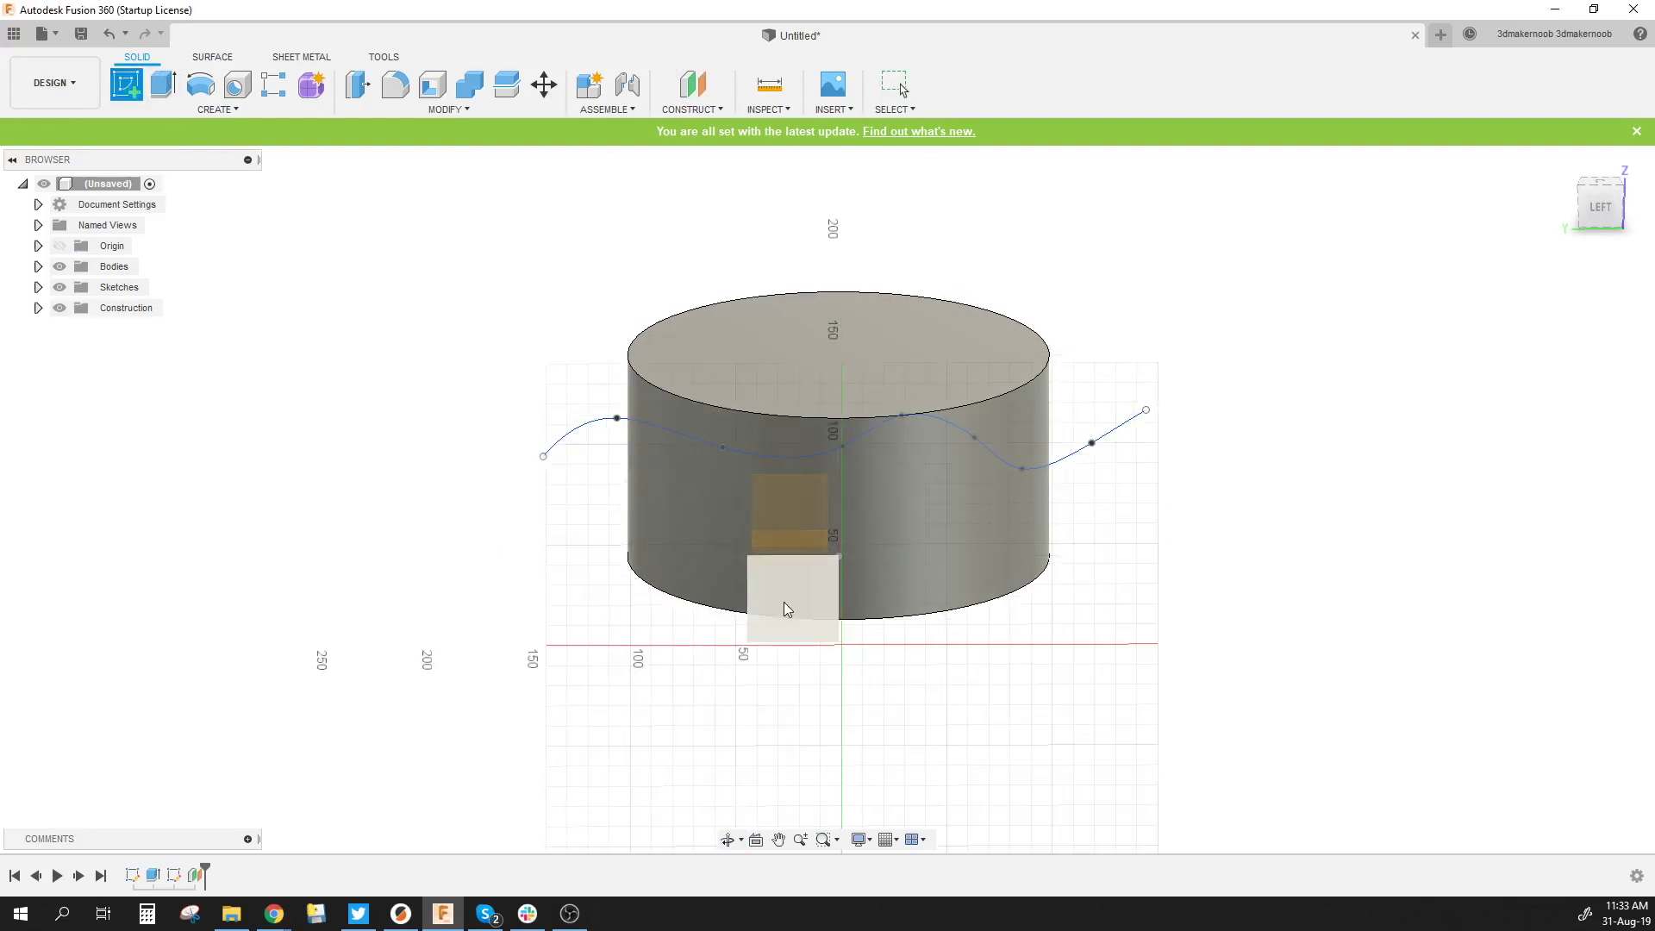
click(237, 84)
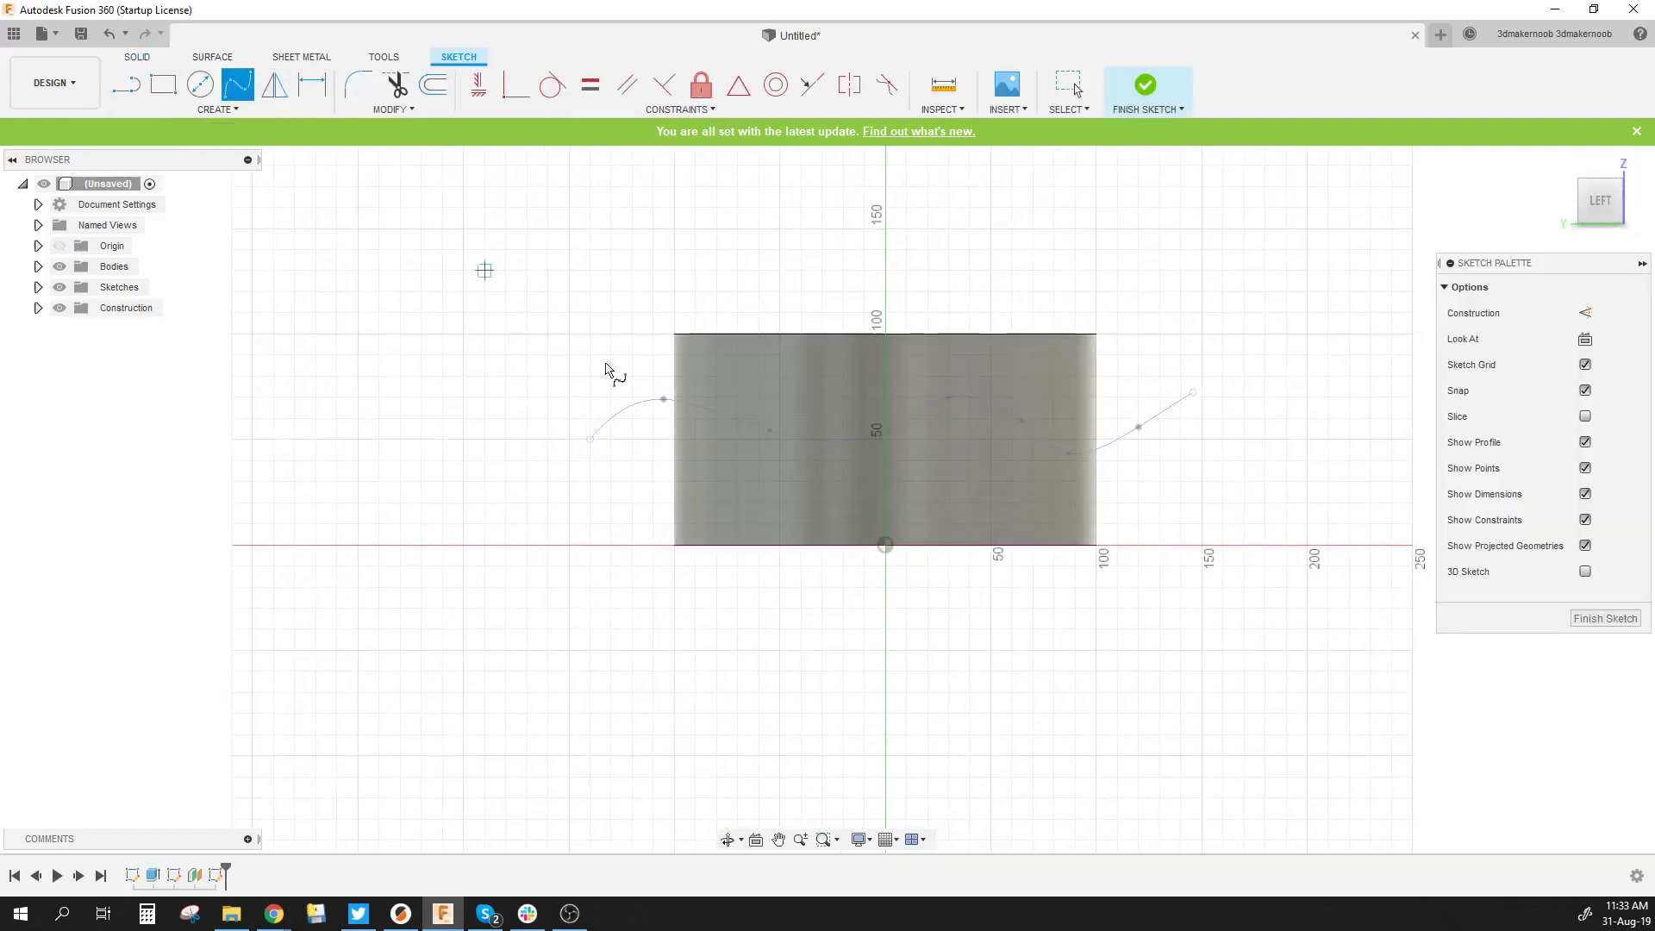
click(783, 404)
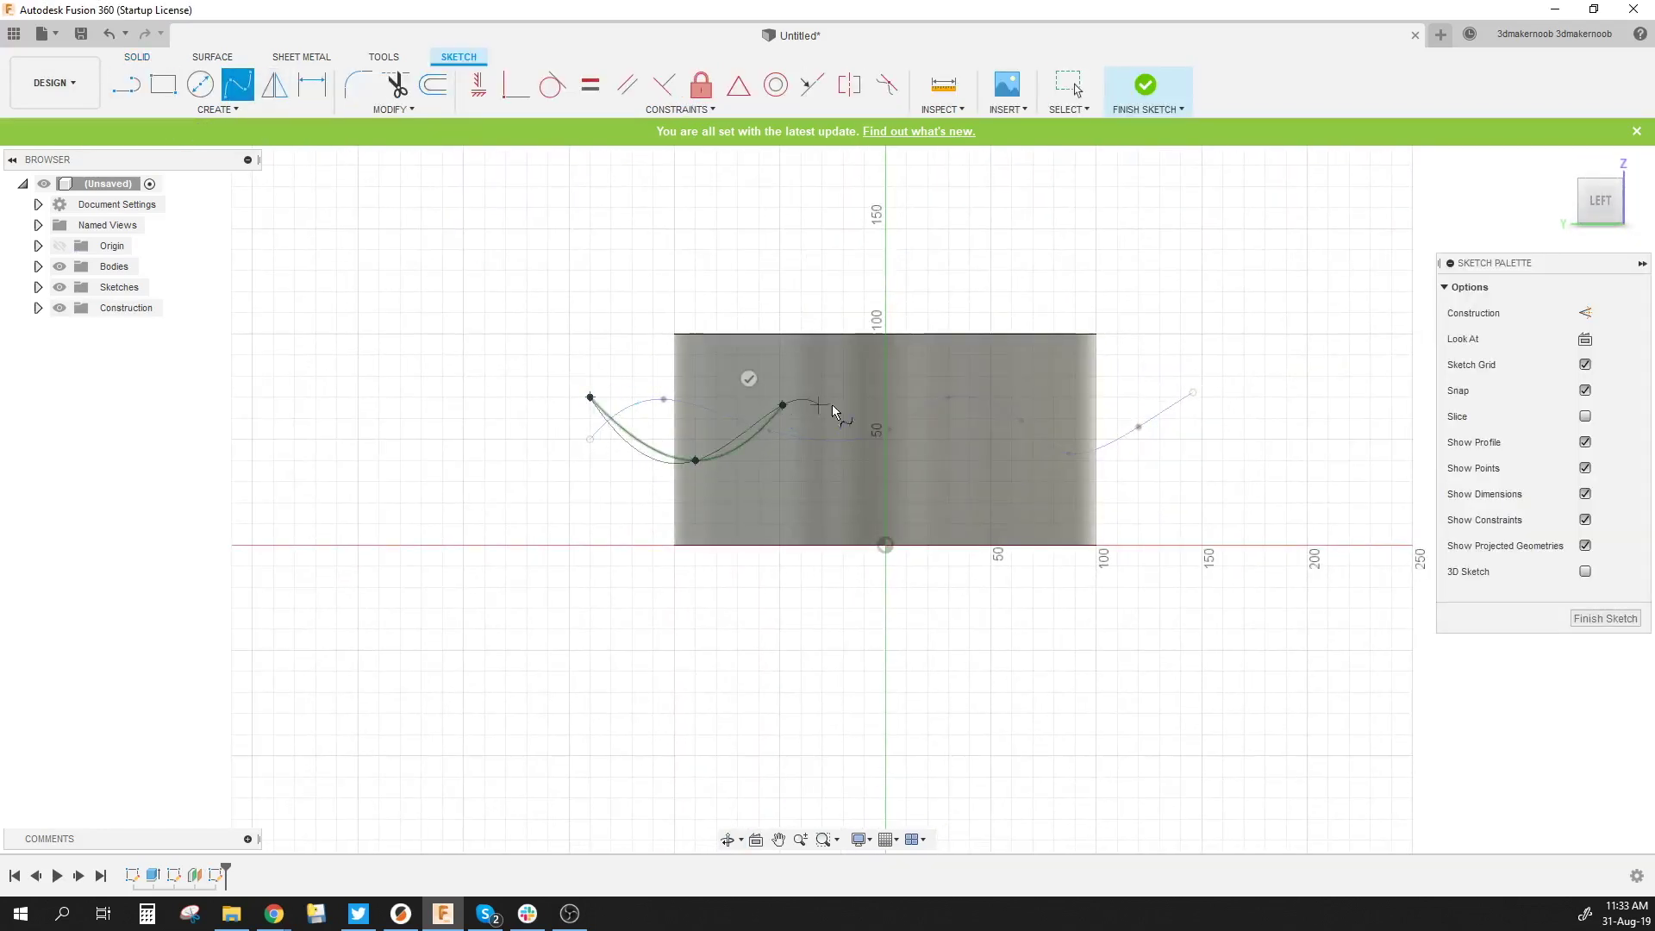
click(909, 448)
click(990, 461)
click(1044, 404)
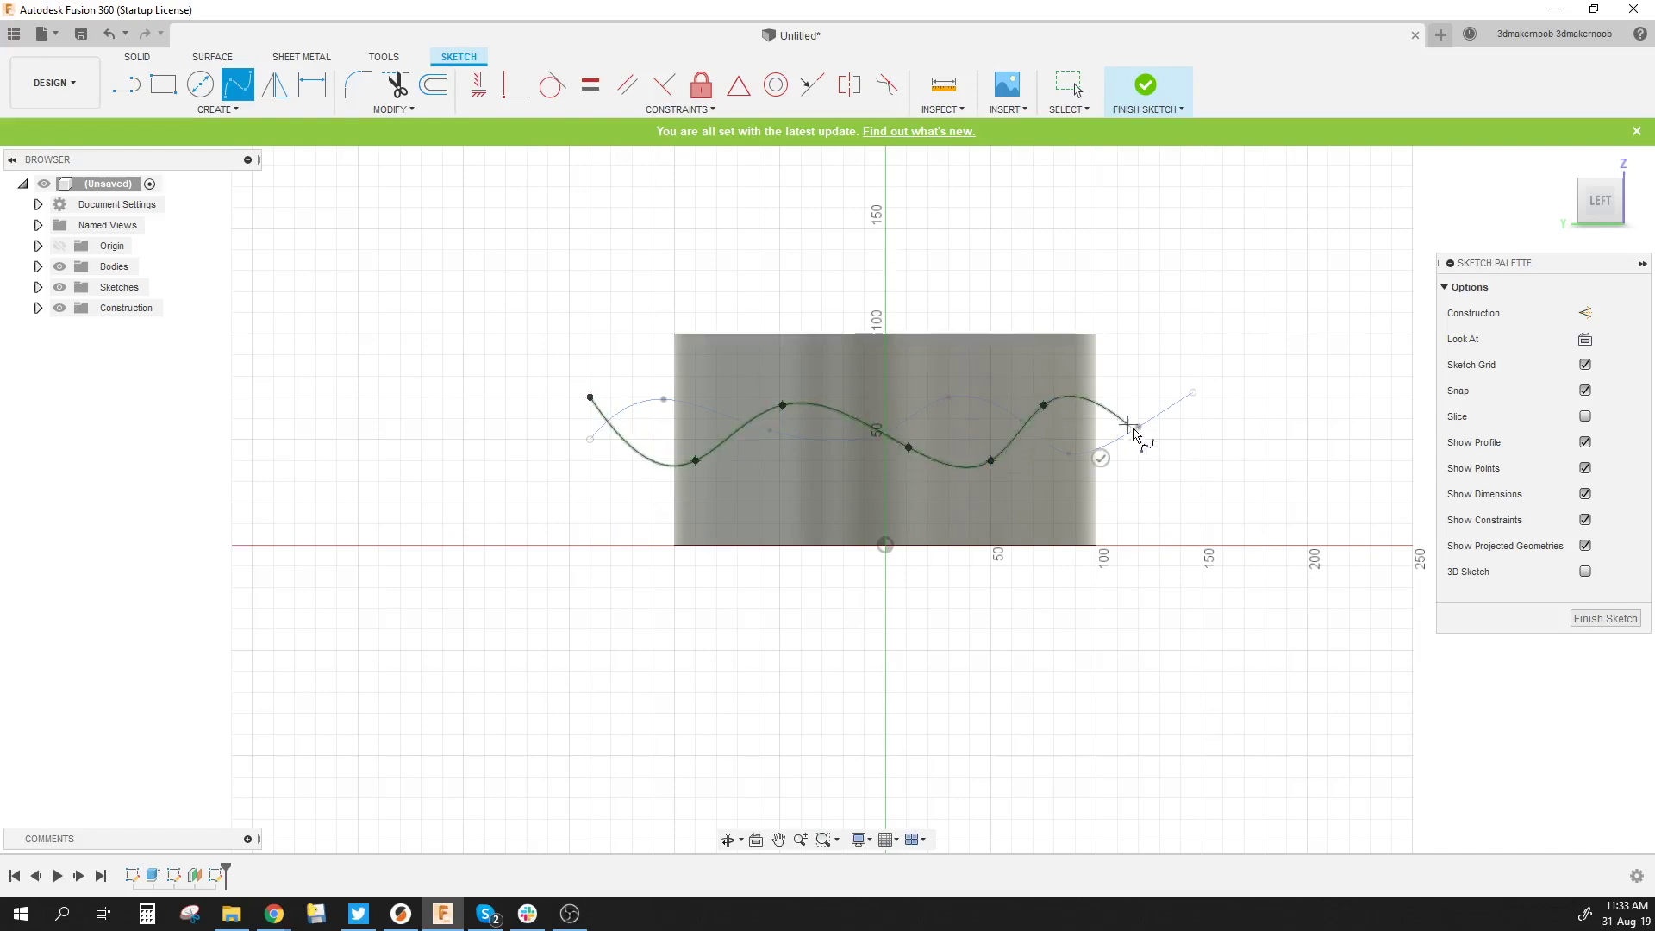
click(1154, 491)
shift+middle_drag(1201, 473, 1164, 521)
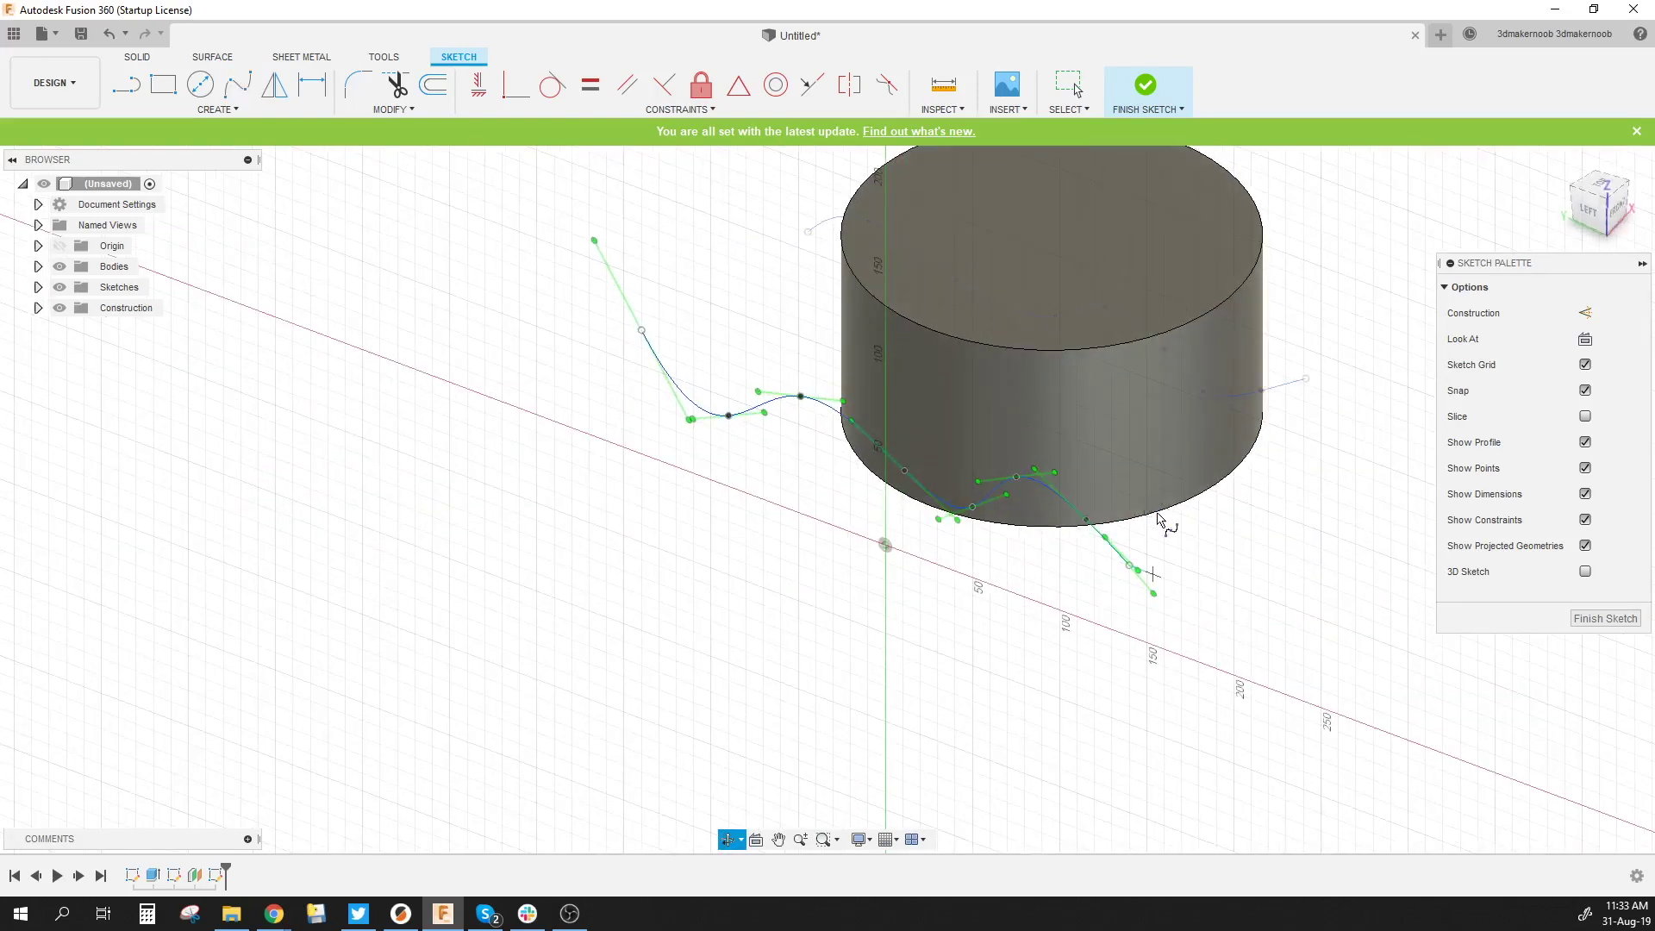
click(1606, 619)
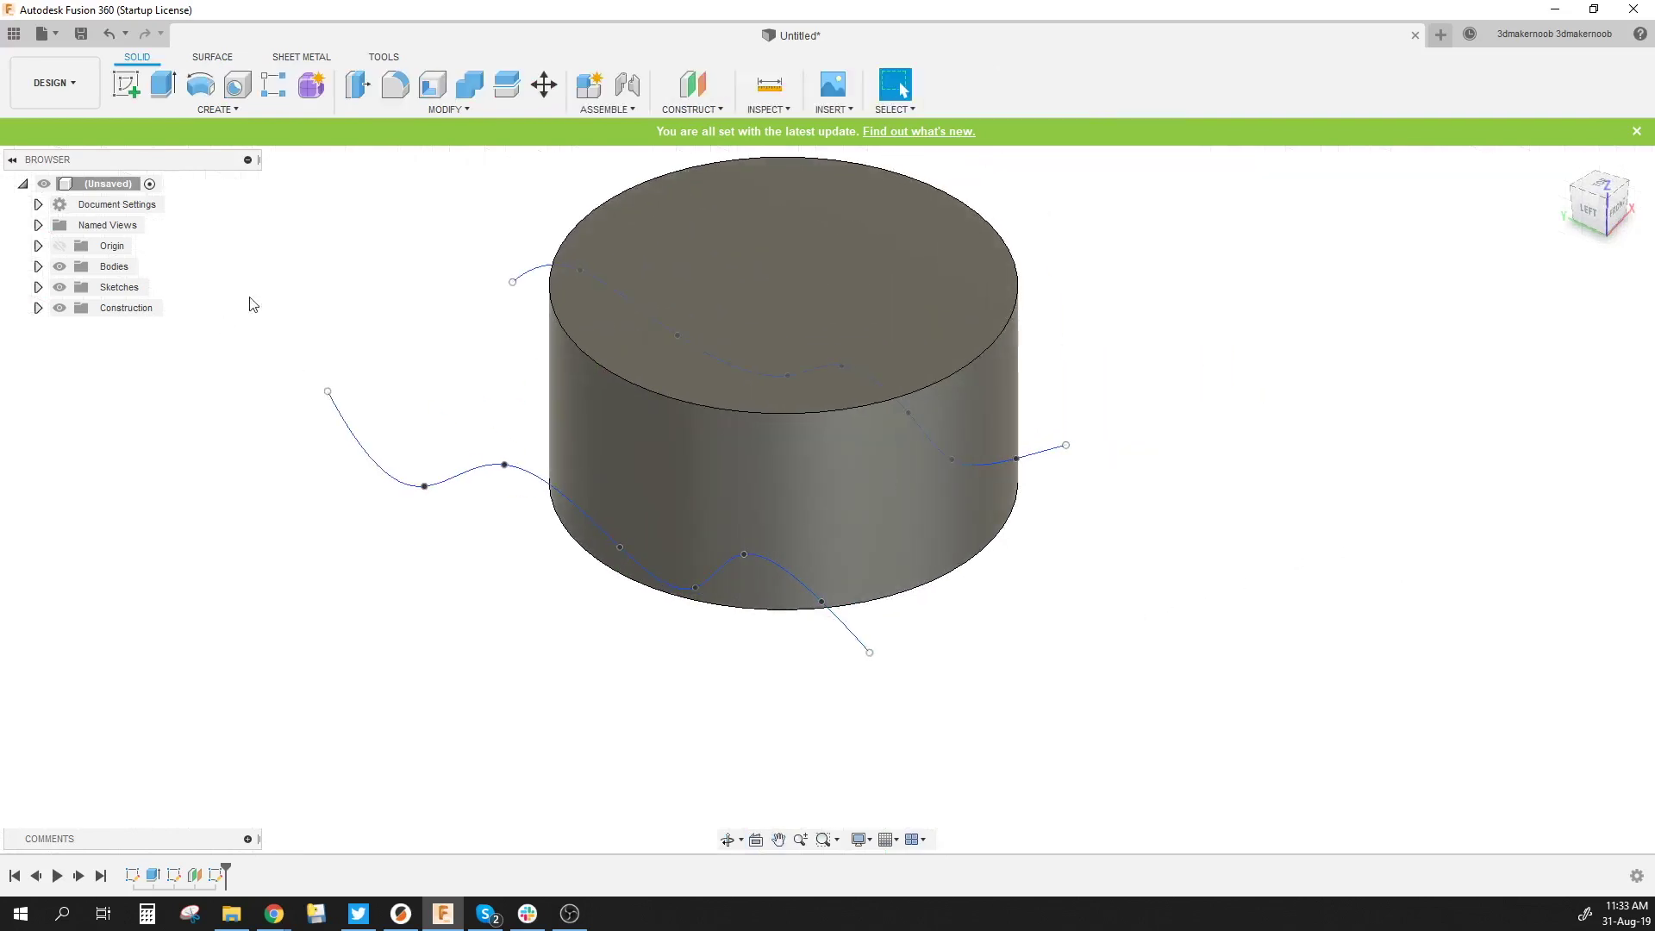
Create an offset plane 200 mm from the central vertical plane
click(688, 110)
click(690, 129)
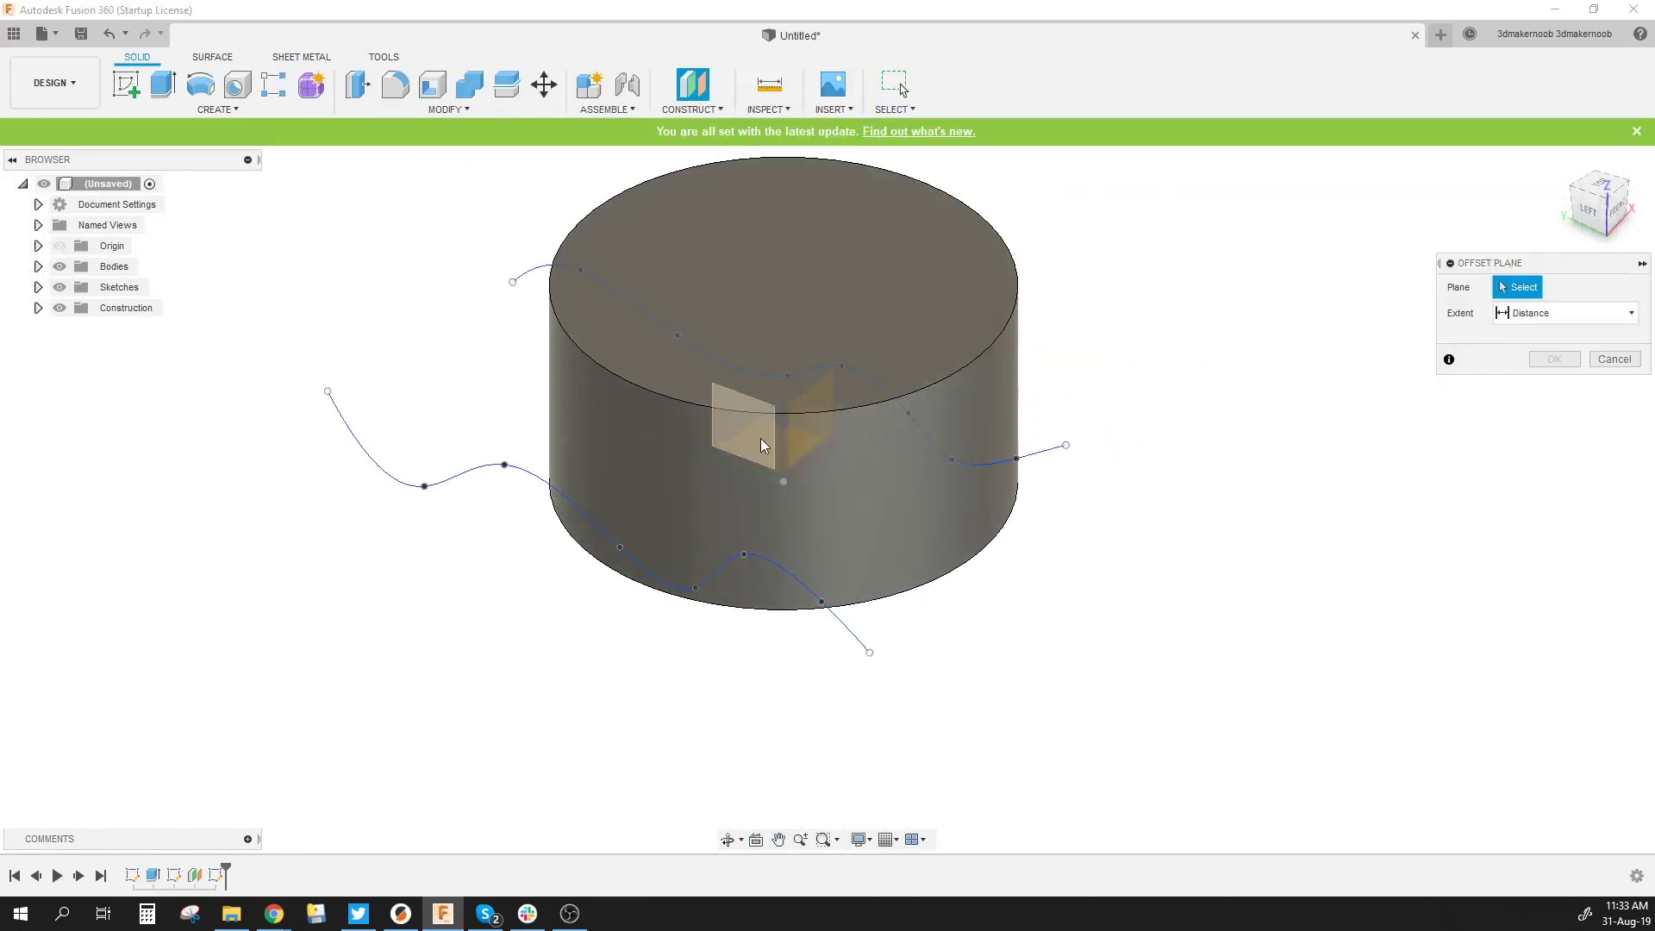
click(791, 442)
drag(774, 445, 1060, 270)
mouse_move(1061, 270)
shift+middle_down()
mouse_move(1219, 510)
mouse_move(1396, 640)
mouse_move(1175, 591)
mouse_move(1079, 546)
mouse_move(1644, 532)
shift+middle_up()
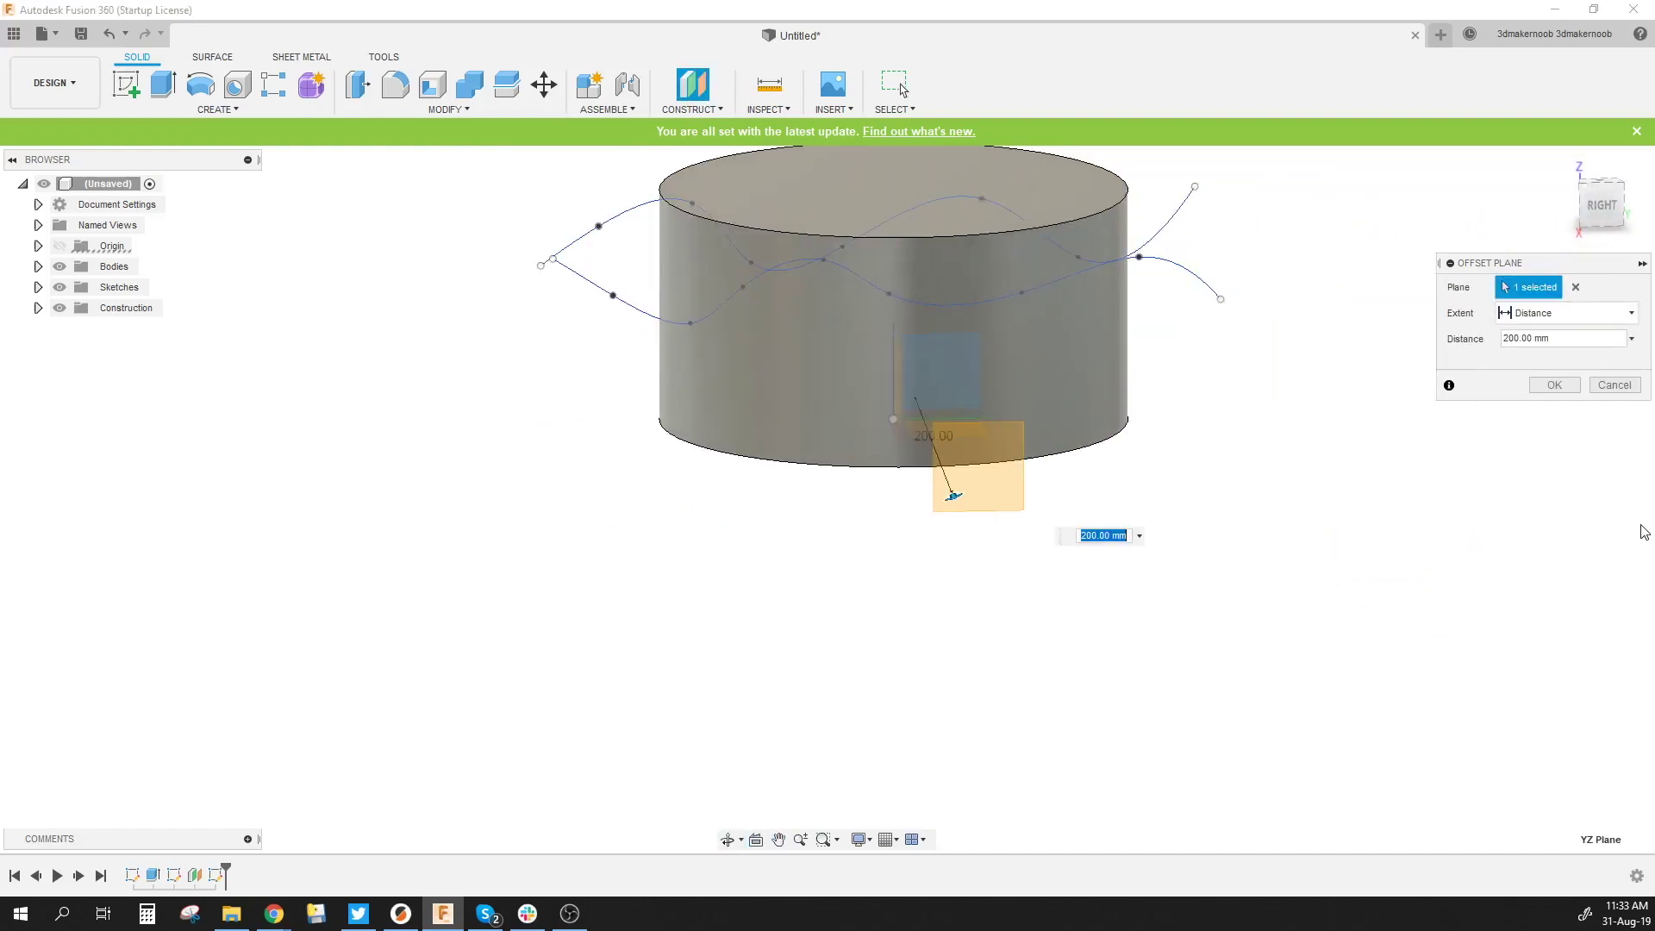
click(1556, 385)
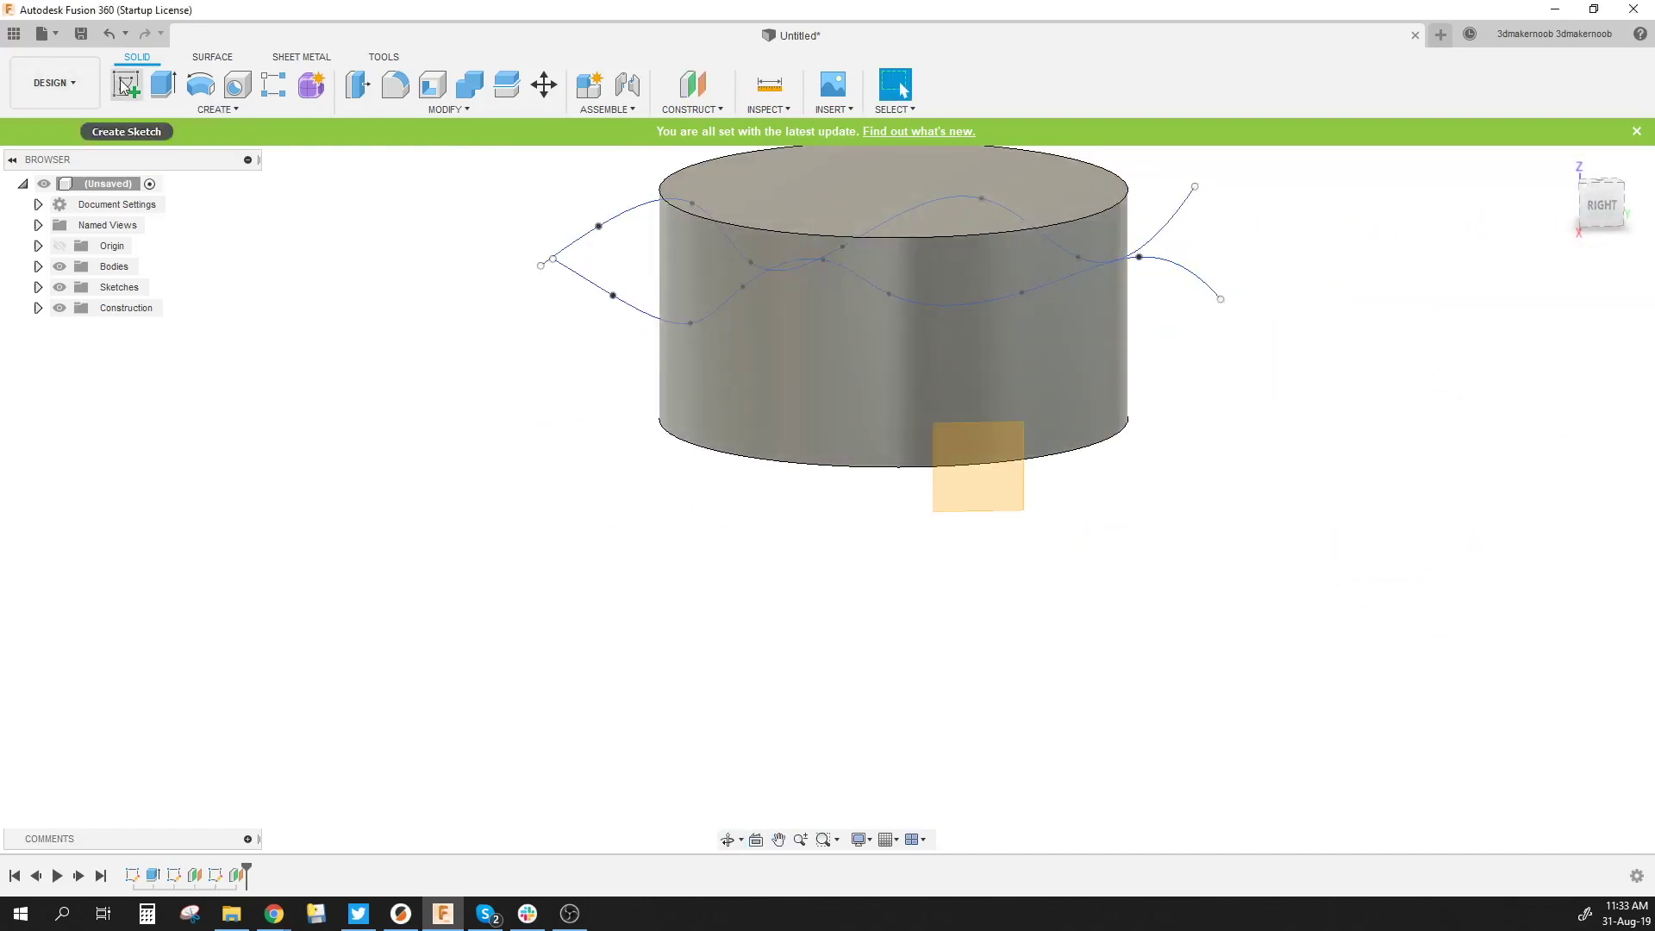
Sketch a seven-point wavy spline across the cylinder on the 200 mm plane
click(126, 84)
click(935, 503)
click(237, 84)
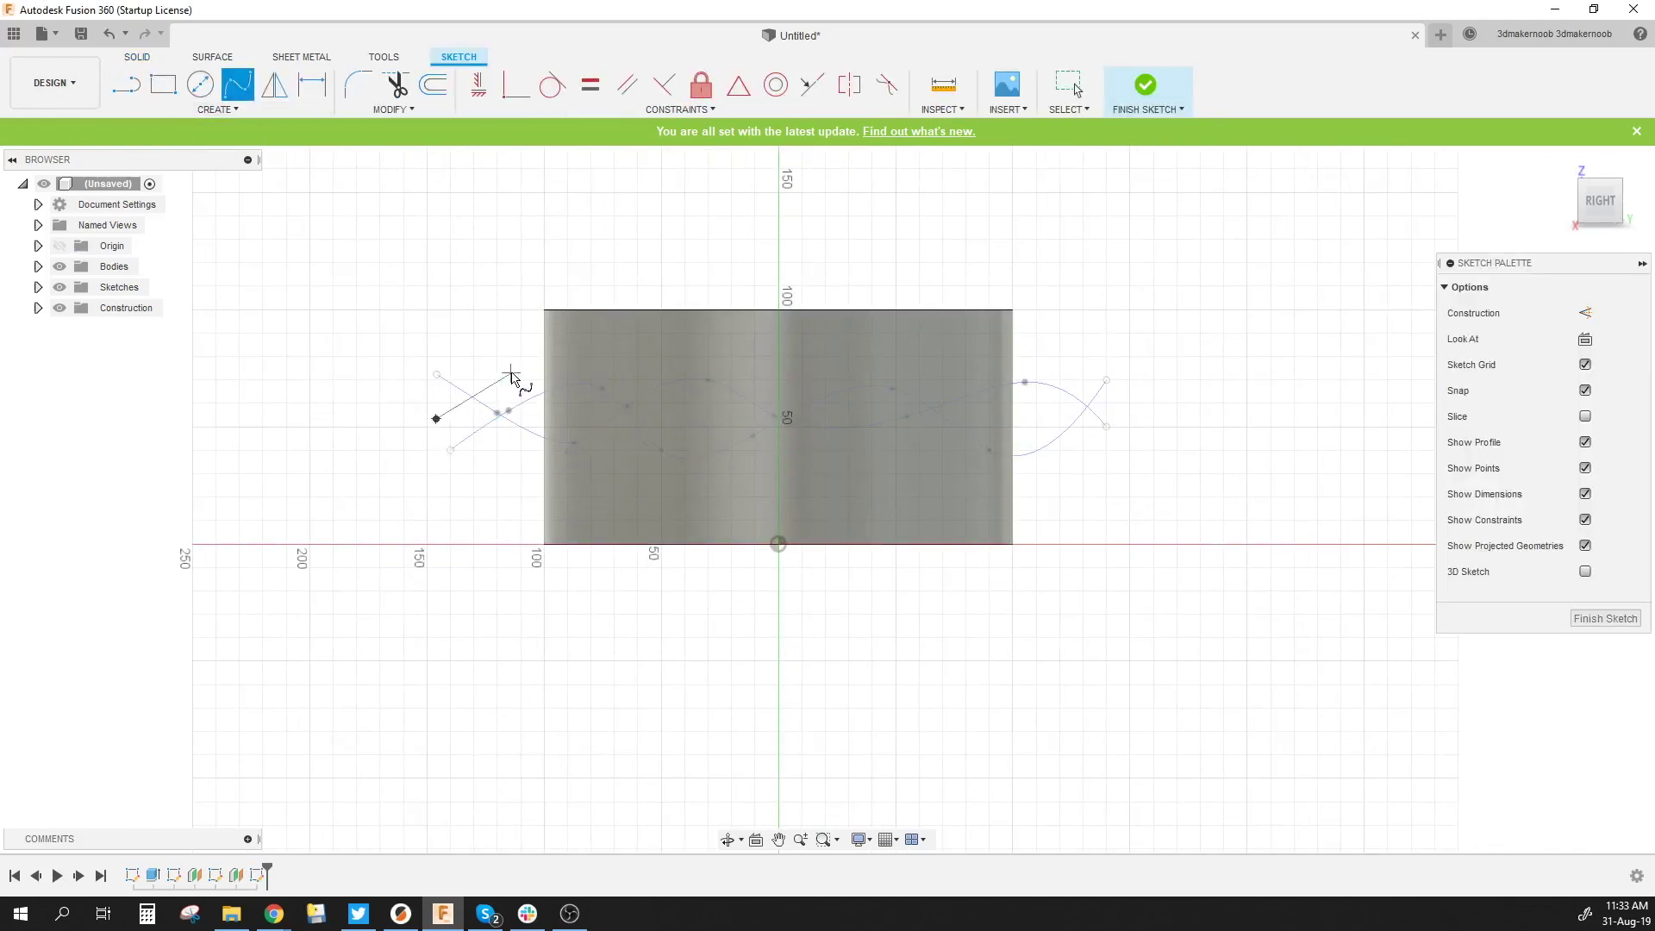
click(615, 450)
click(675, 388)
click(796, 463)
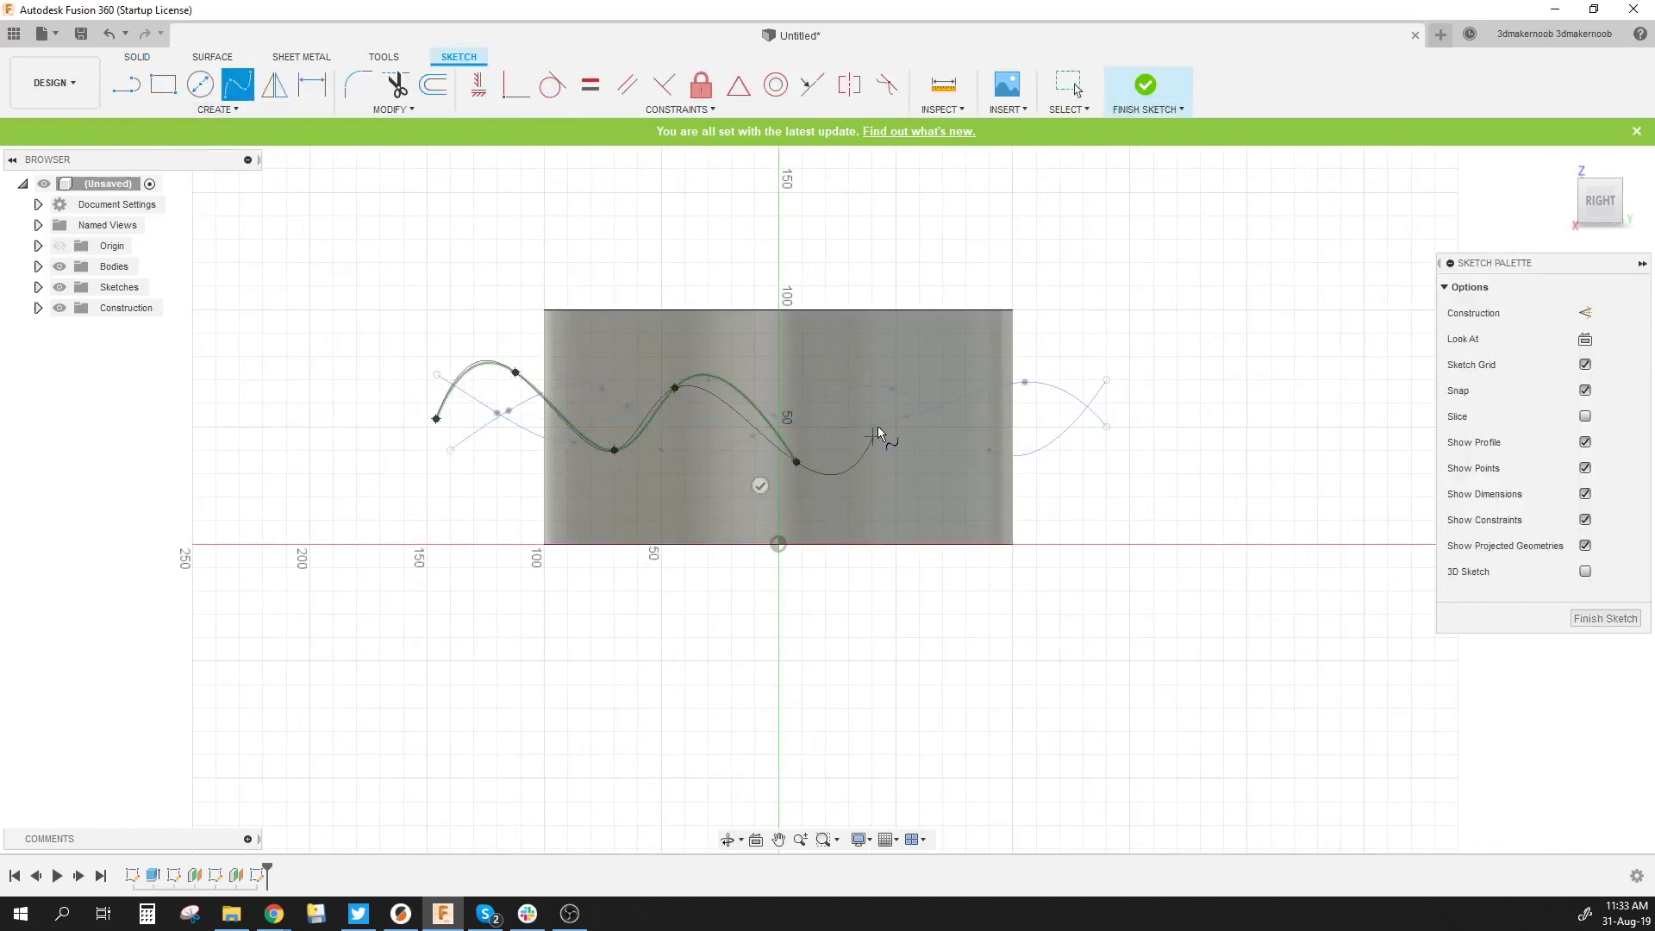
click(887, 403)
click(990, 380)
click(1037, 450)
click(1107, 450)
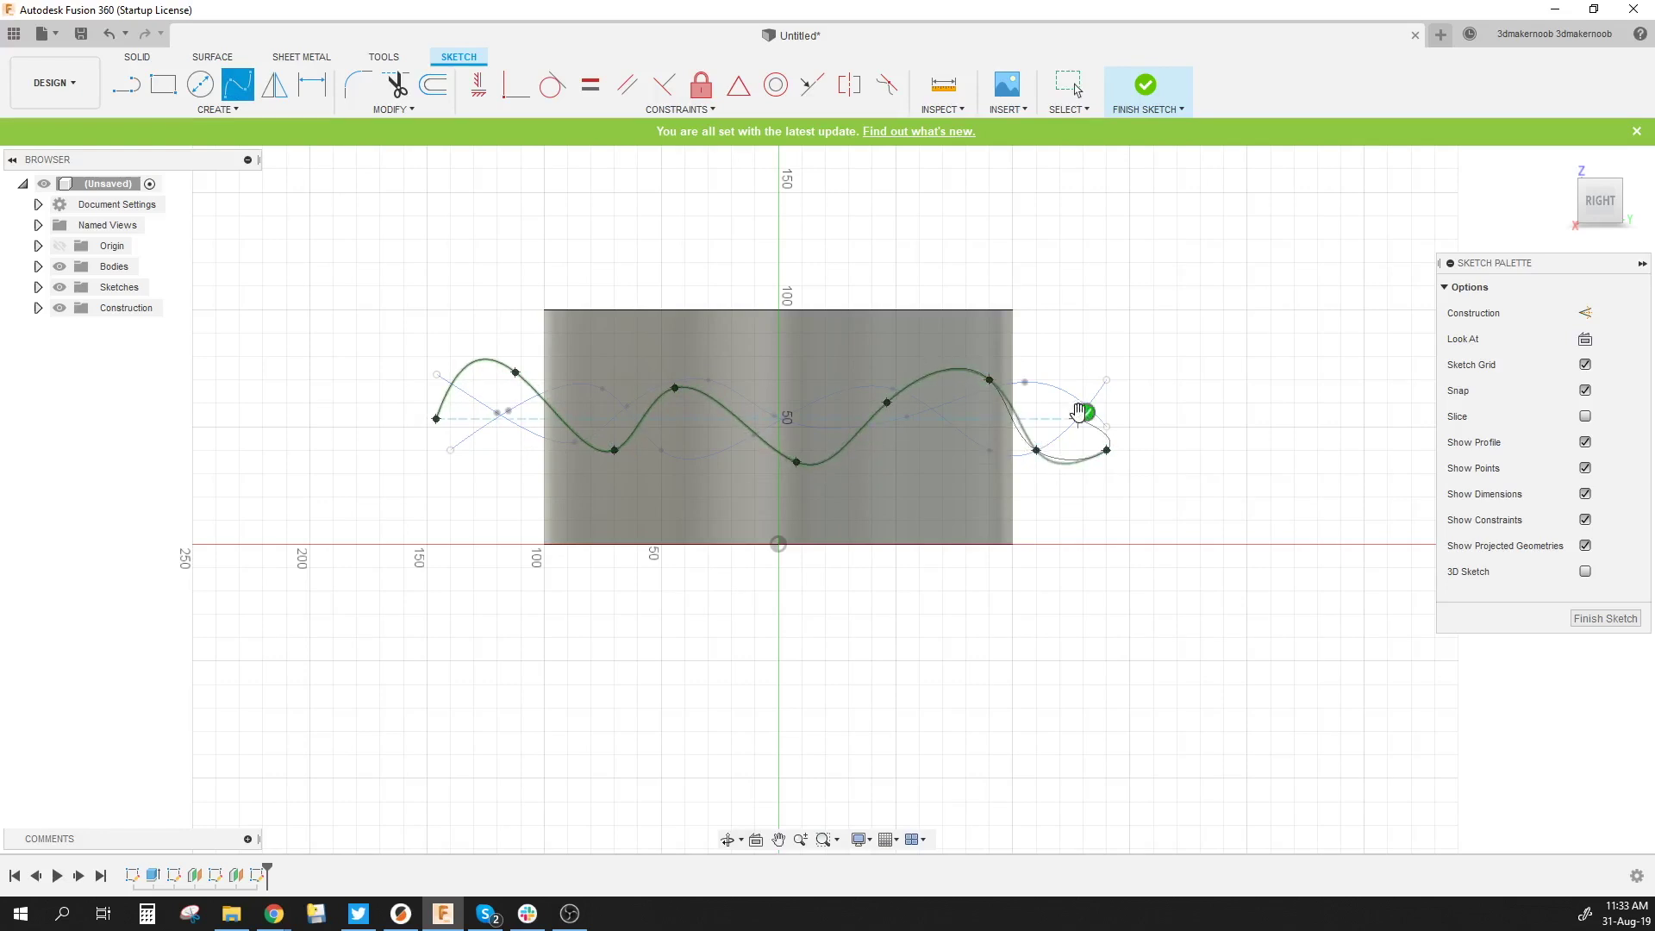
click(1081, 414)
key(shift+F6)
Finish the third spline sketch and start a Loft in the Form workspace
click(1606, 618)
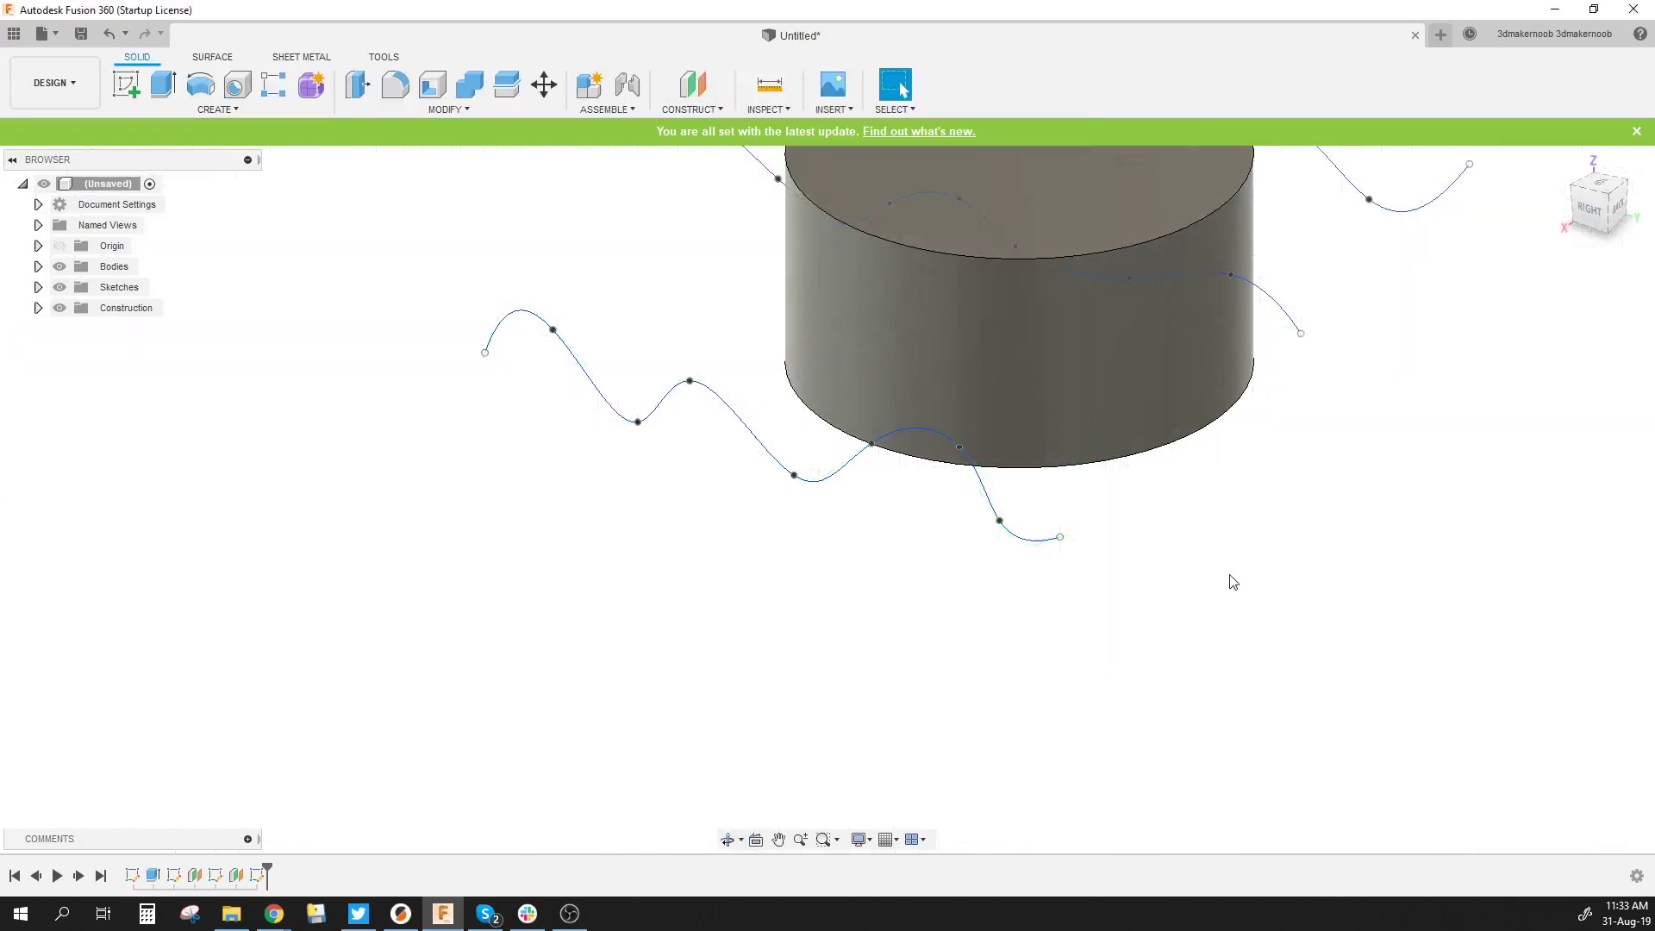
scroll(973, 717, down, 3)
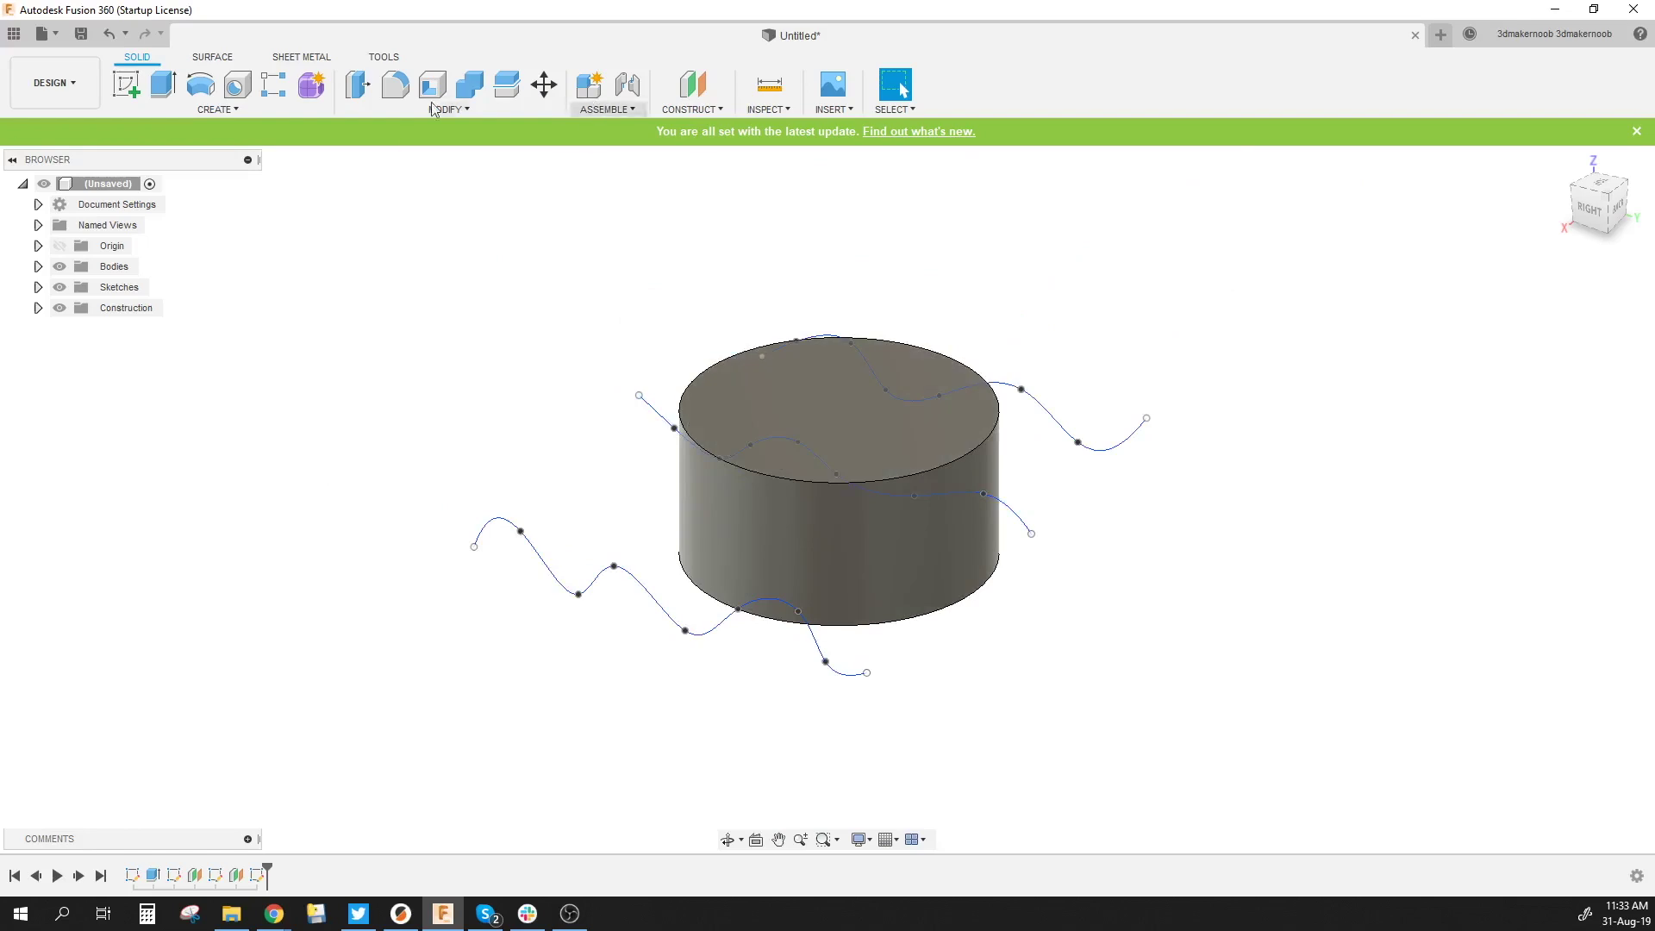
click(311, 85)
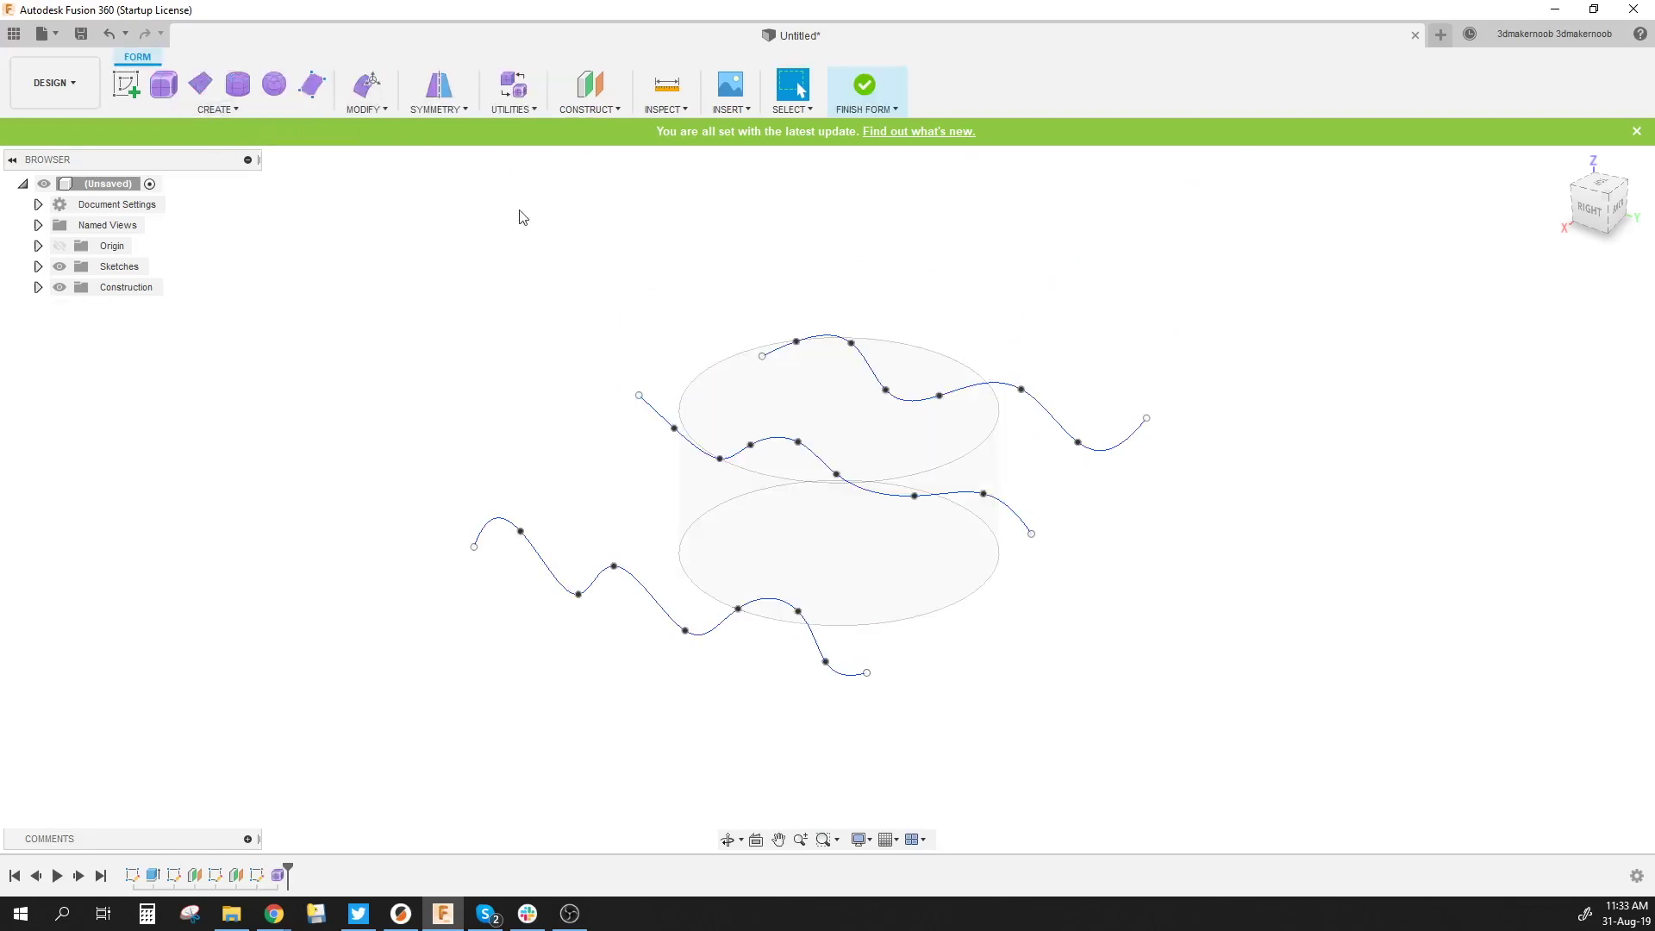
click(217, 109)
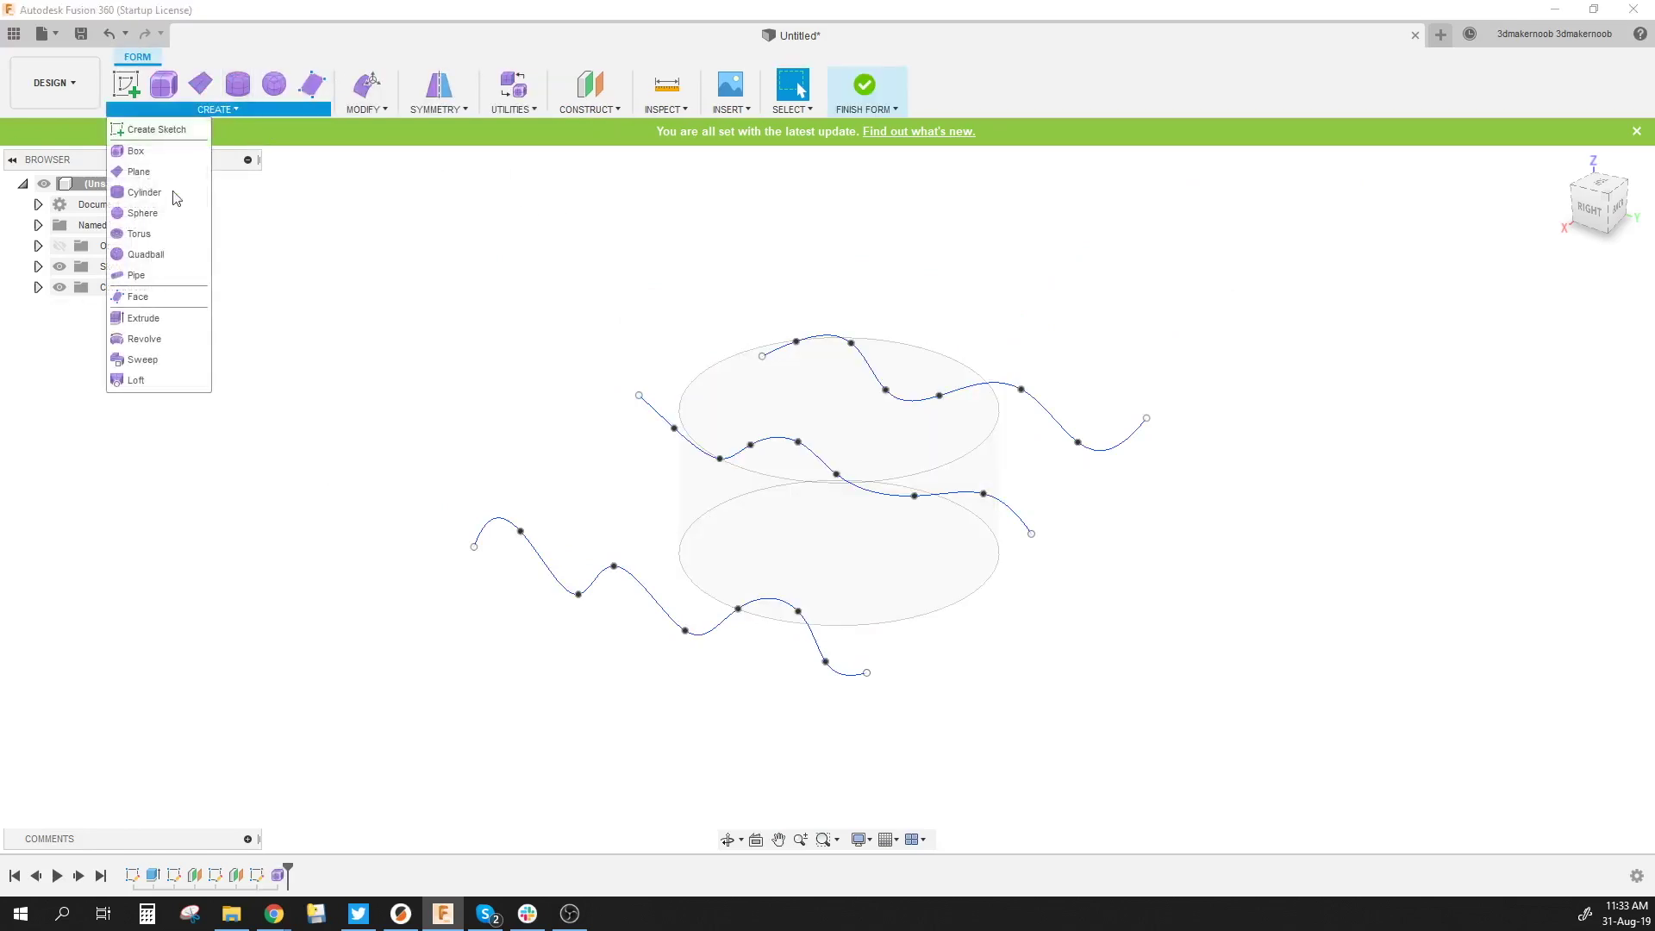
click(157, 381)
Loft a wavy surface through the three splines and finish the form
click(556, 579)
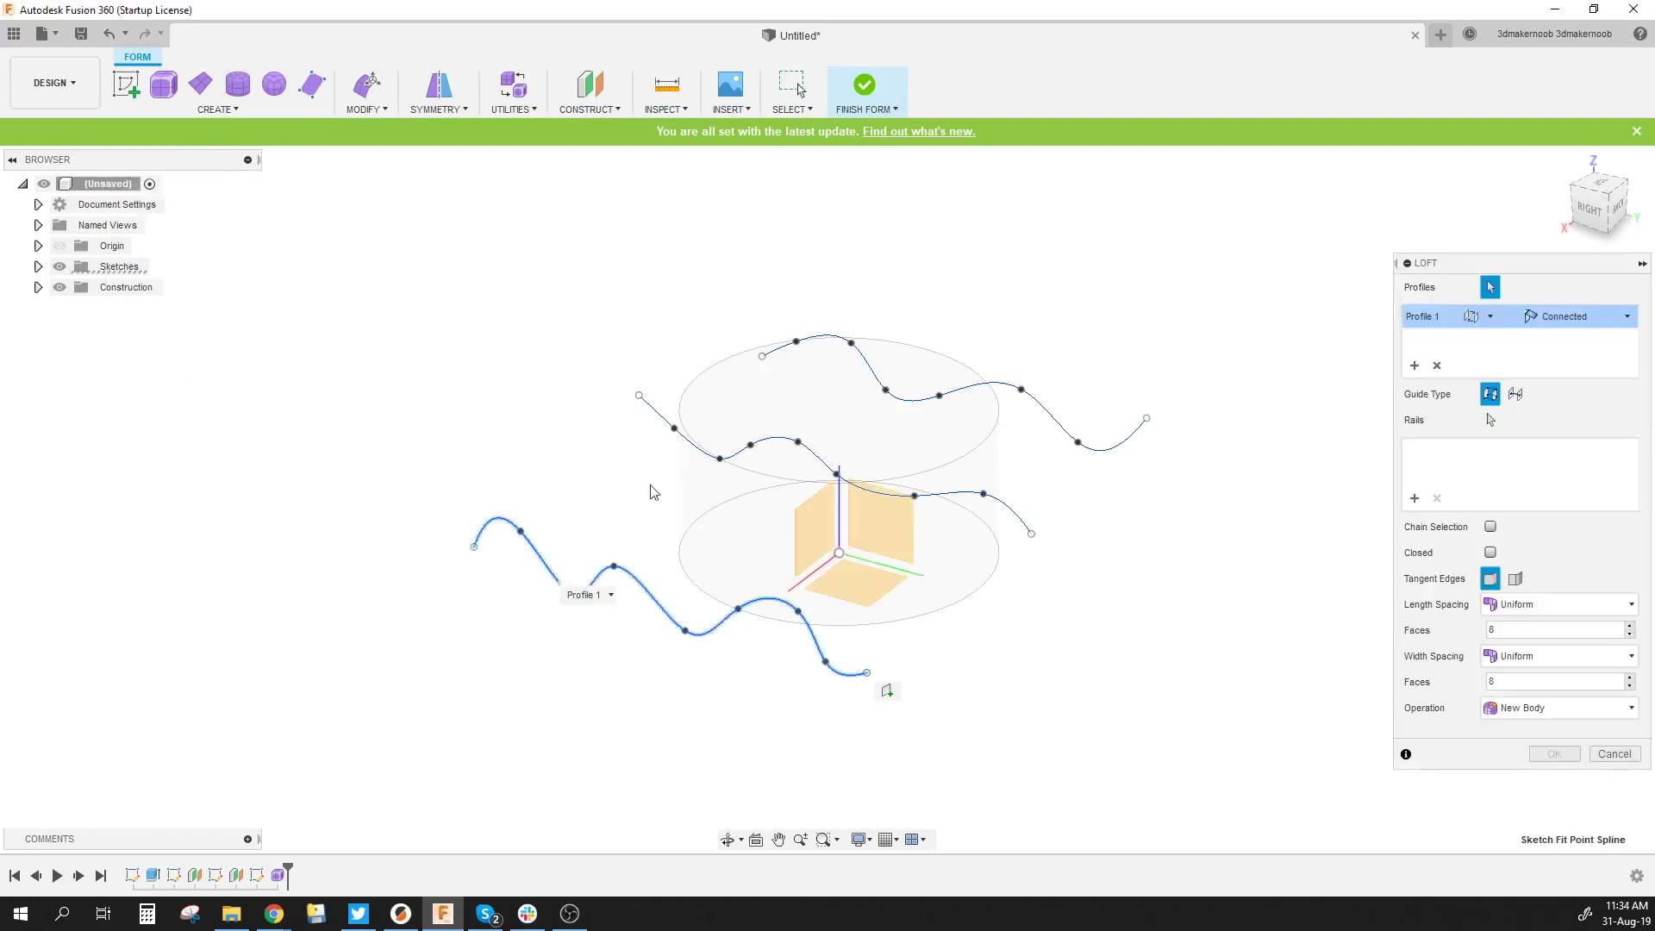
click(685, 445)
click(870, 370)
mouse_move(1131, 543)
shift+middle_down()
mouse_move(1095, 524)
mouse_move(1117, 515)
shift+middle_up()
click(1552, 778)
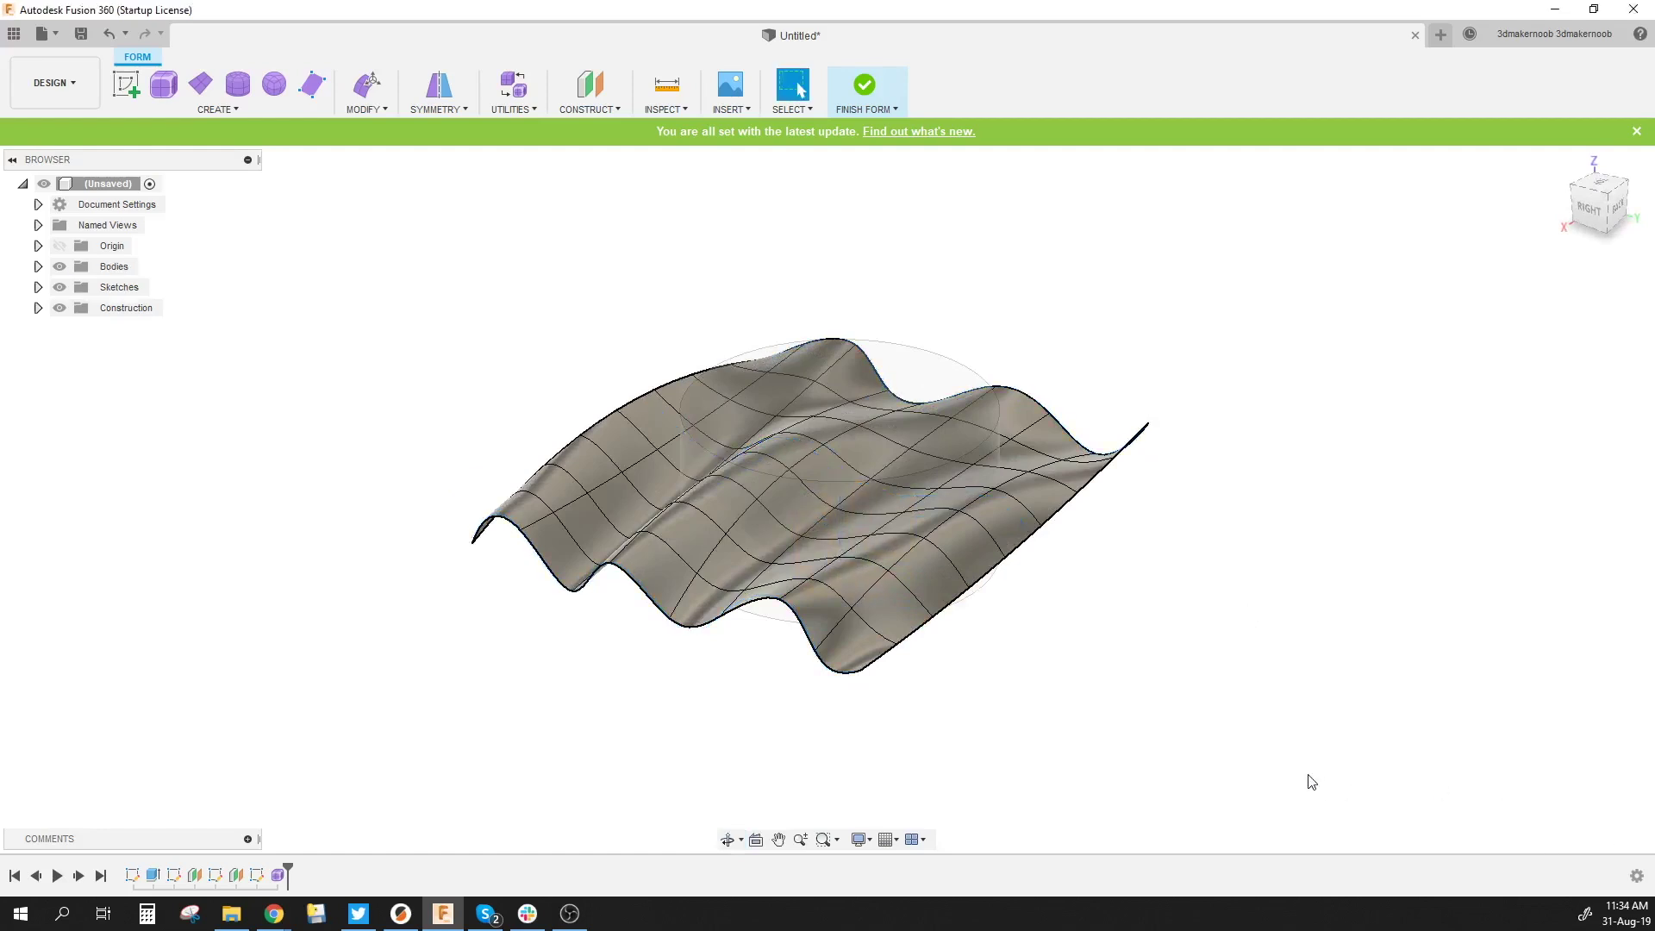
click(863, 86)
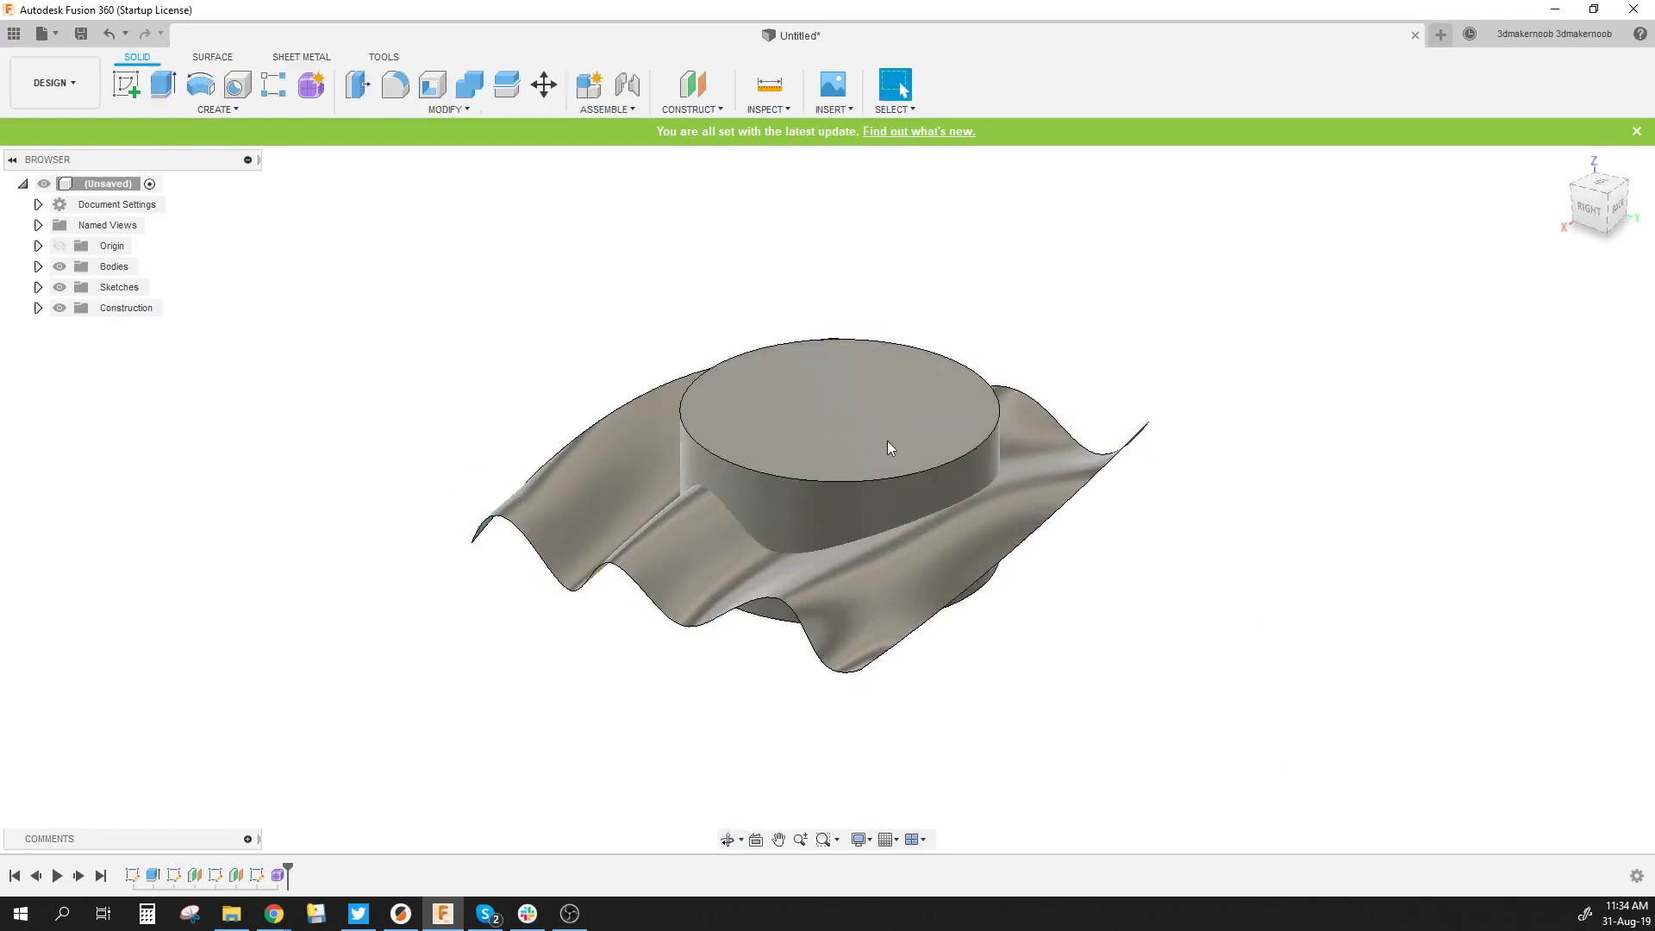
click(429, 109)
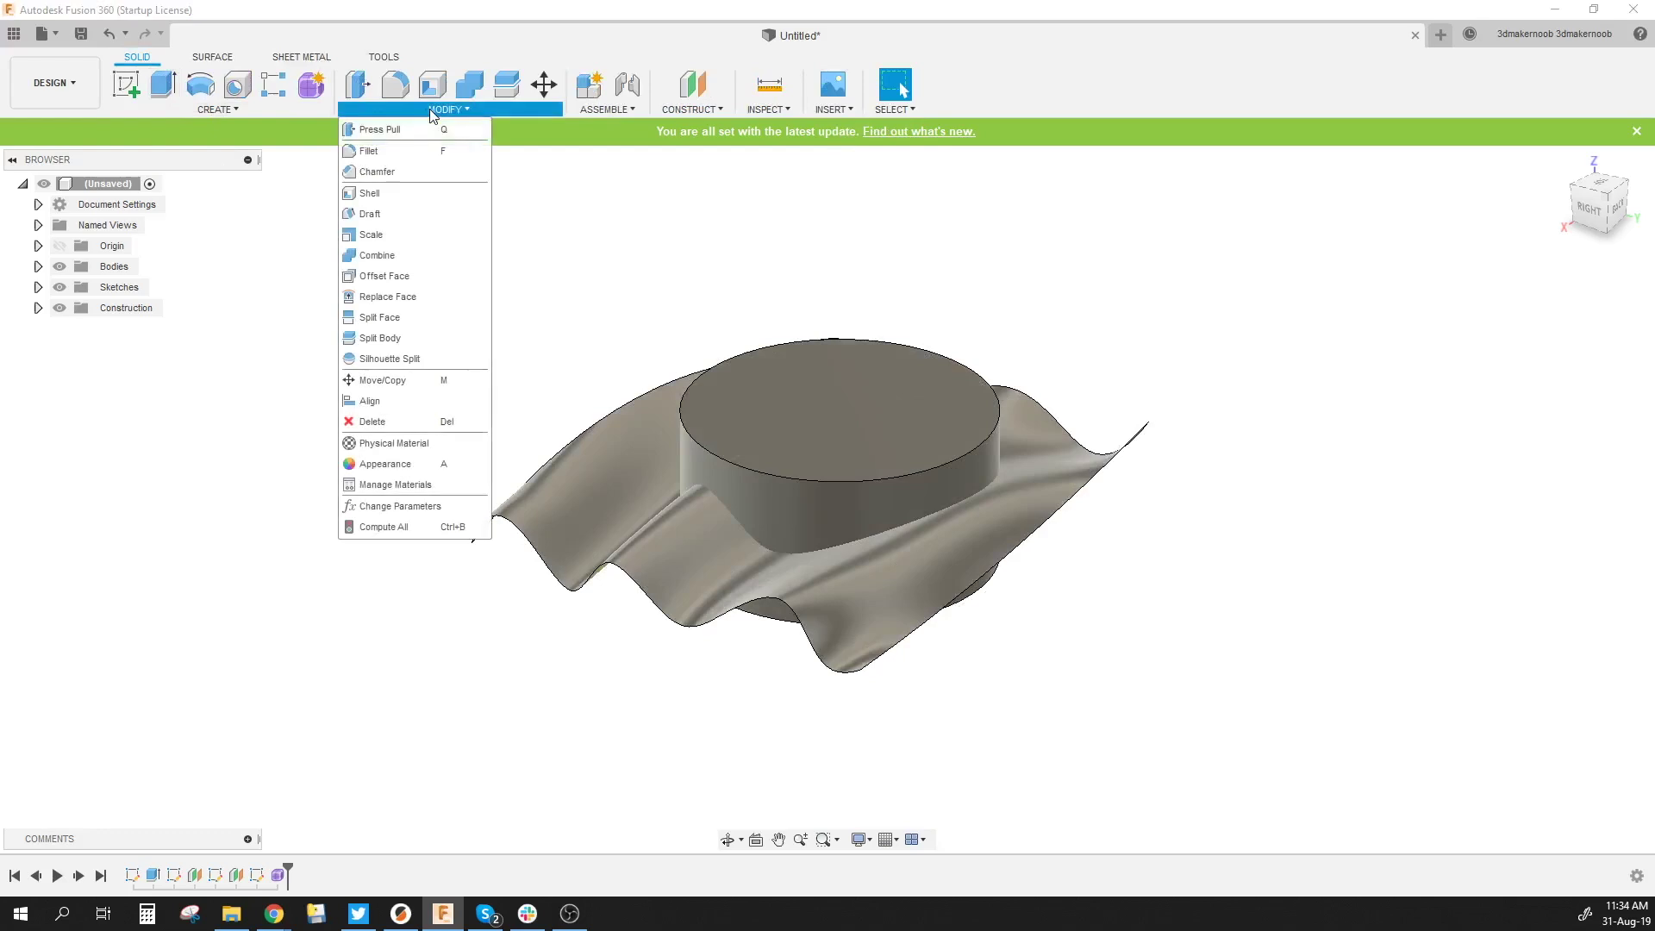
Split the cylinder body using the wavy surface as the splitting tool
click(390, 339)
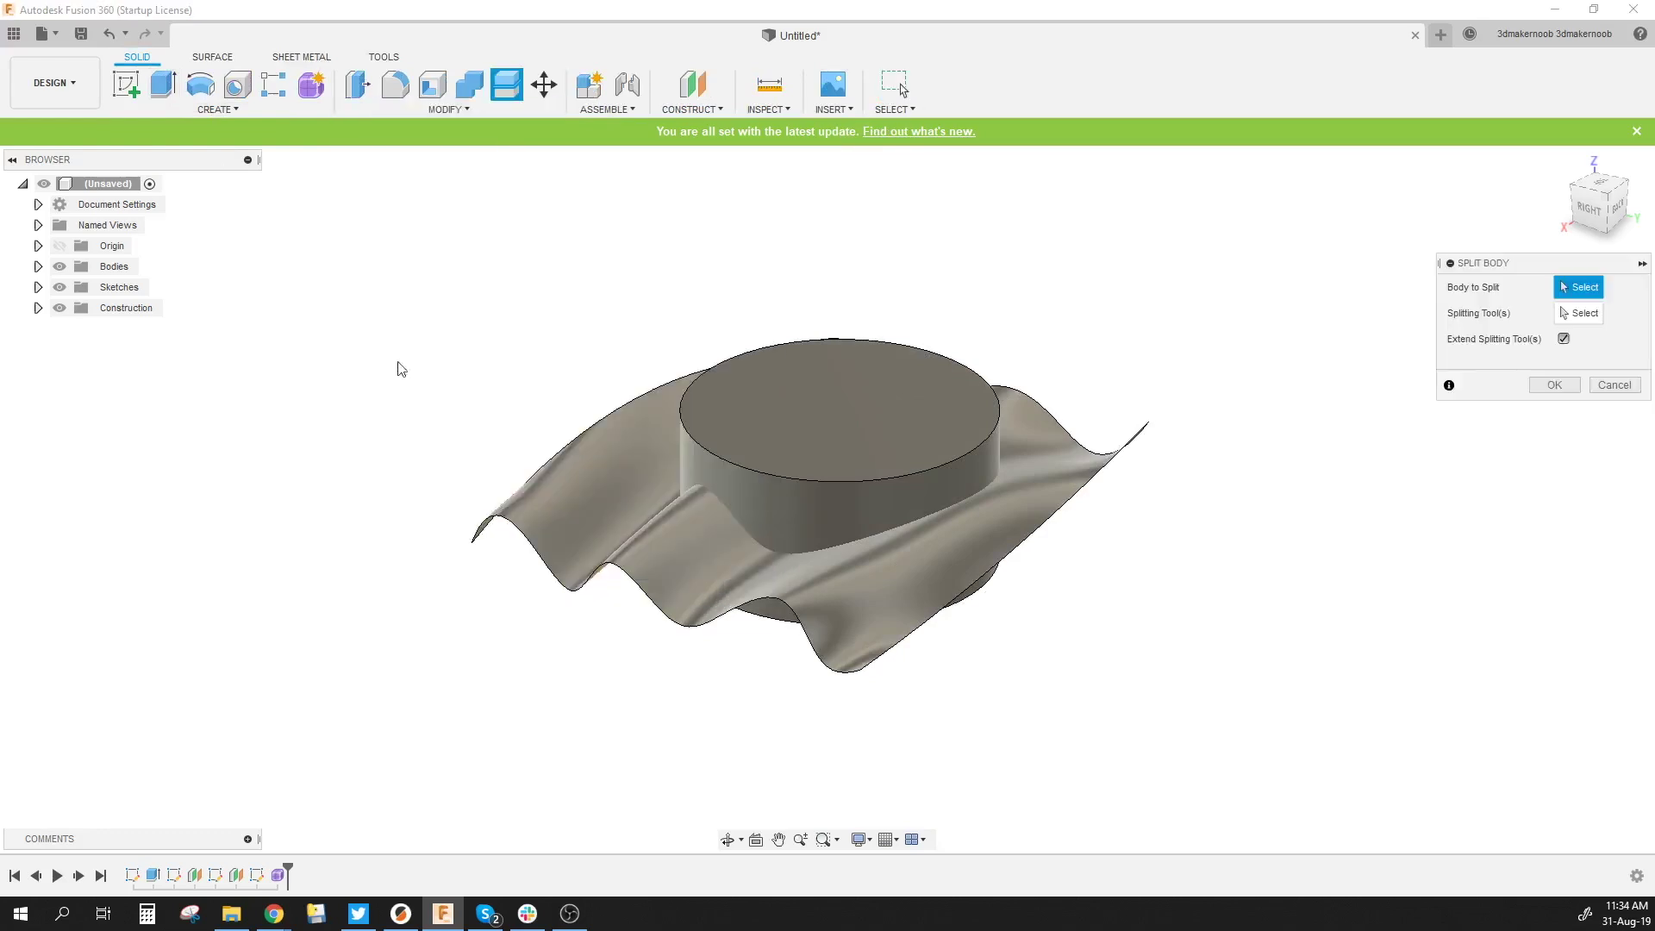
click(867, 457)
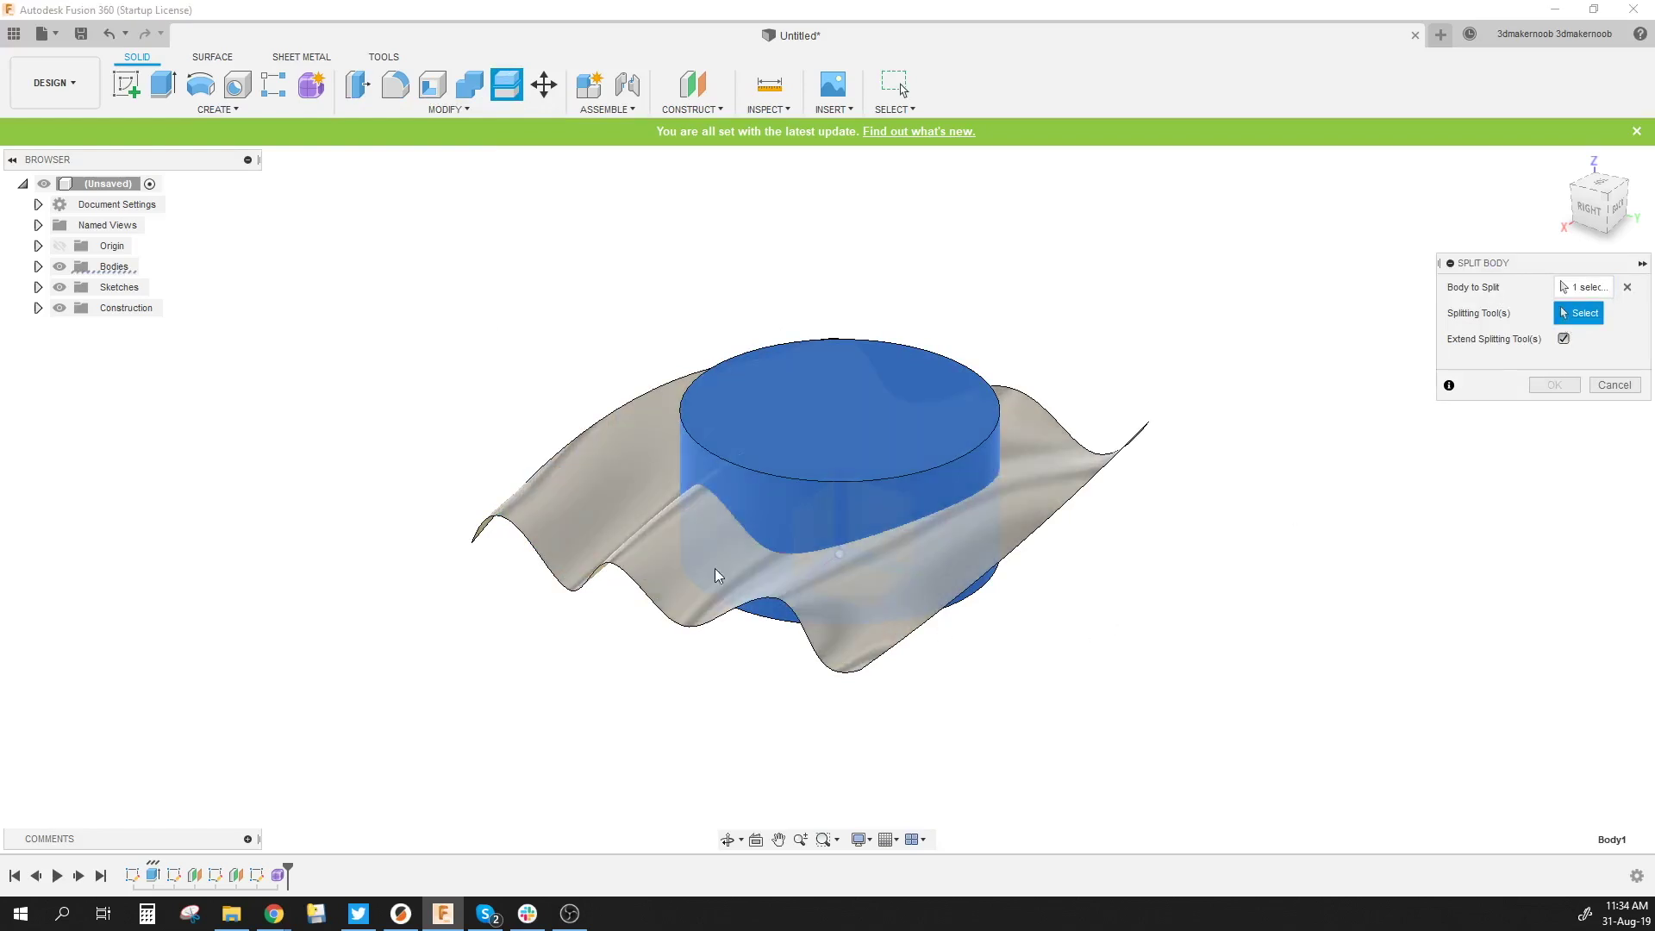
click(666, 574)
click(1559, 388)
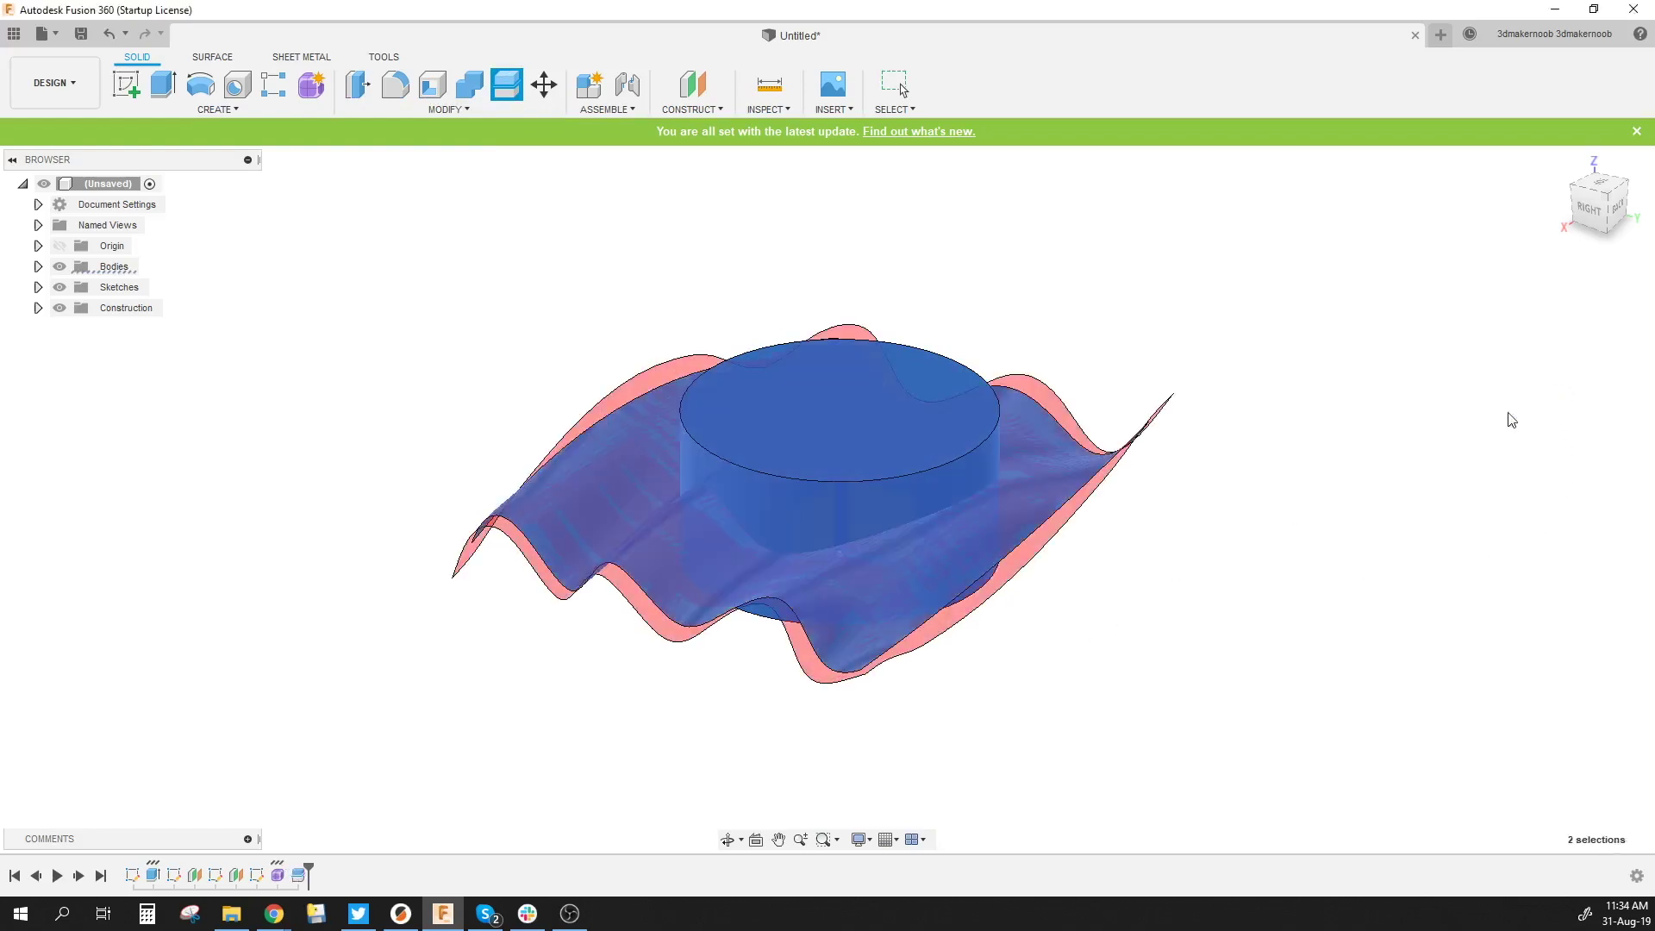
Hide the wavy surface and top piece, then sketch on the bottom face
click(39, 267)
click(75, 308)
click(75, 329)
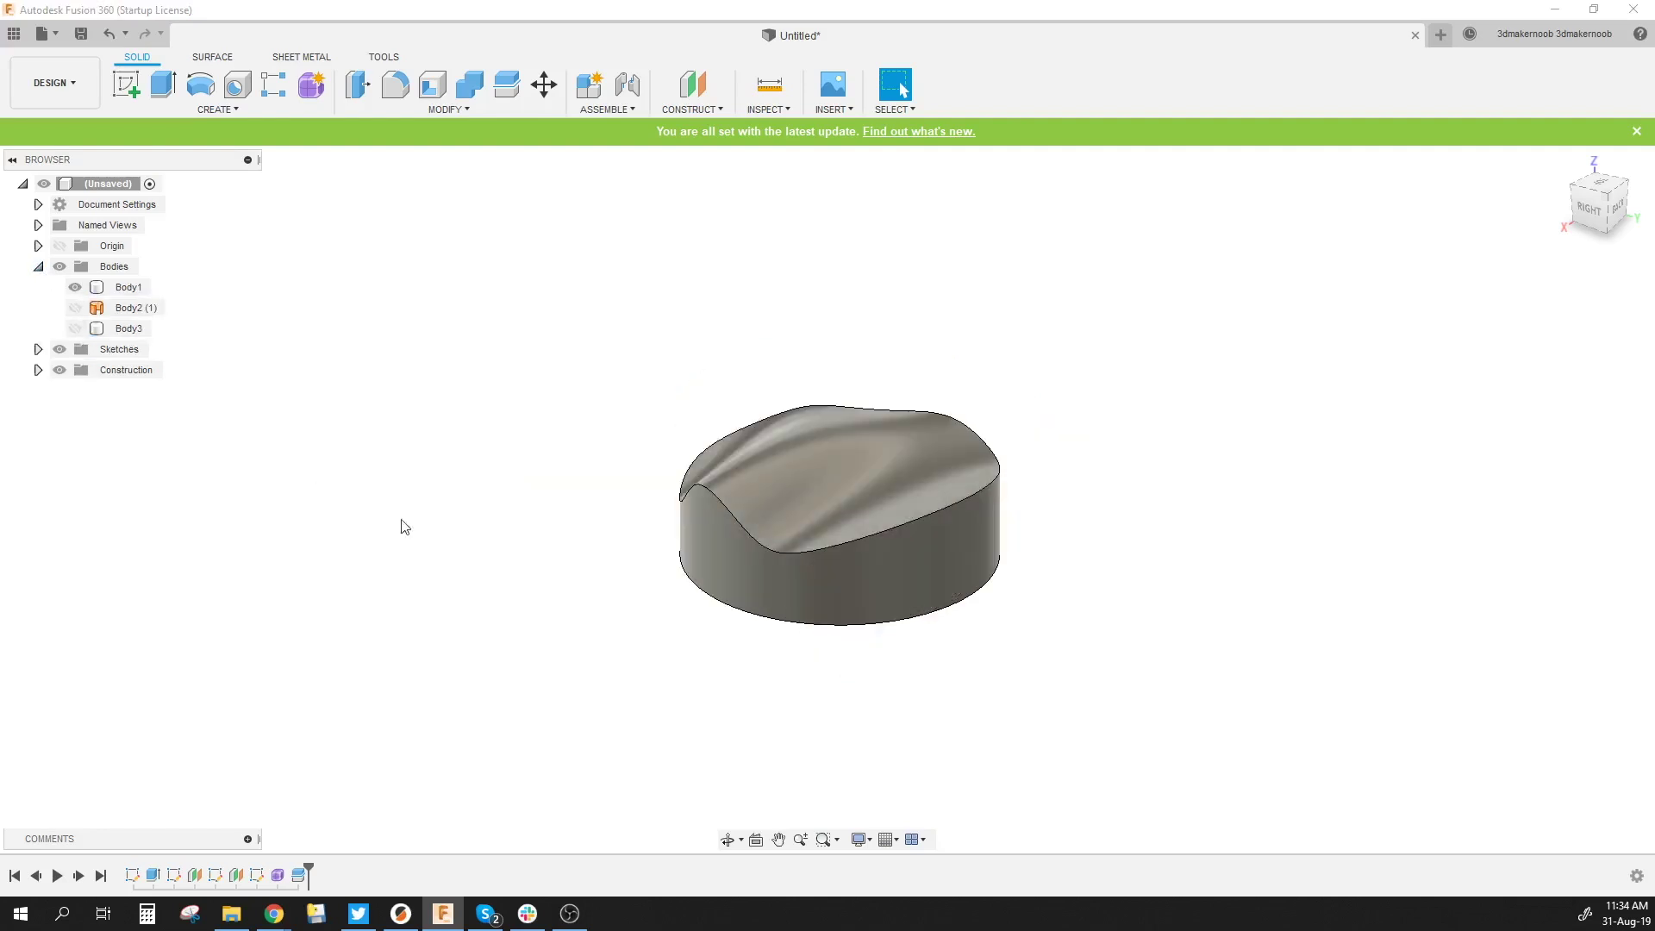
mouse_move(405, 527)
shift+middle_down()
mouse_move(517, 566)
mouse_move(598, 628)
mouse_move(587, 529)
mouse_move(688, 579)
mouse_move(821, 523)
mouse_move(591, 621)
mouse_move(669, 566)
mouse_move(591, 591)
mouse_move(588, 532)
shift+middle_up()
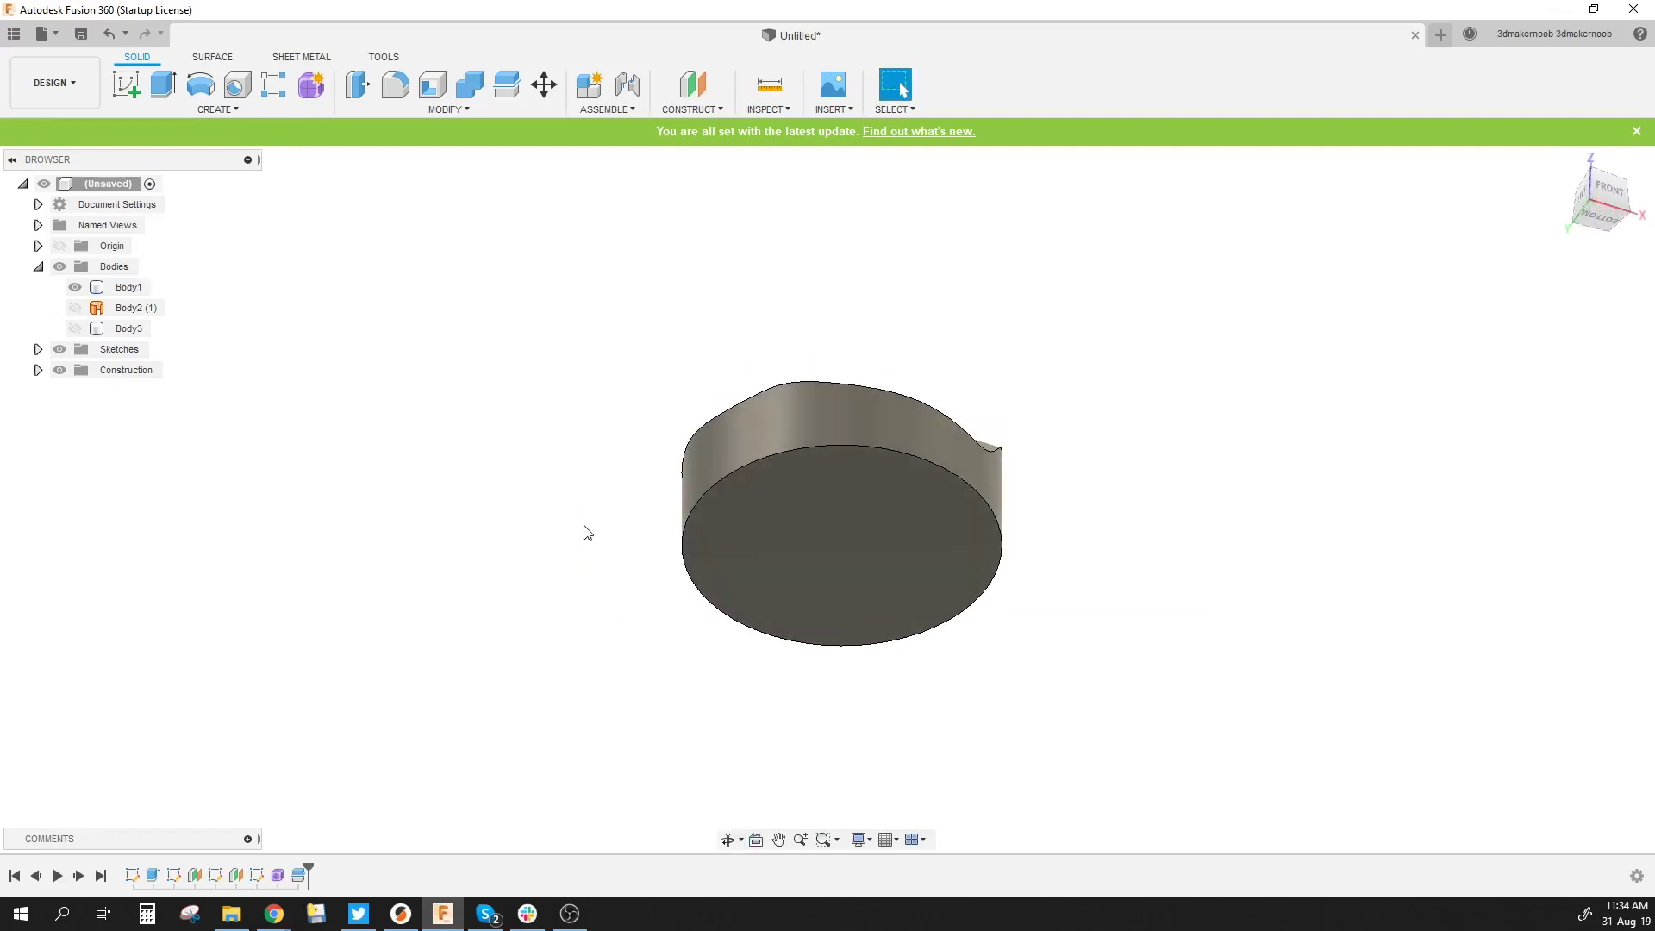
click(1601, 223)
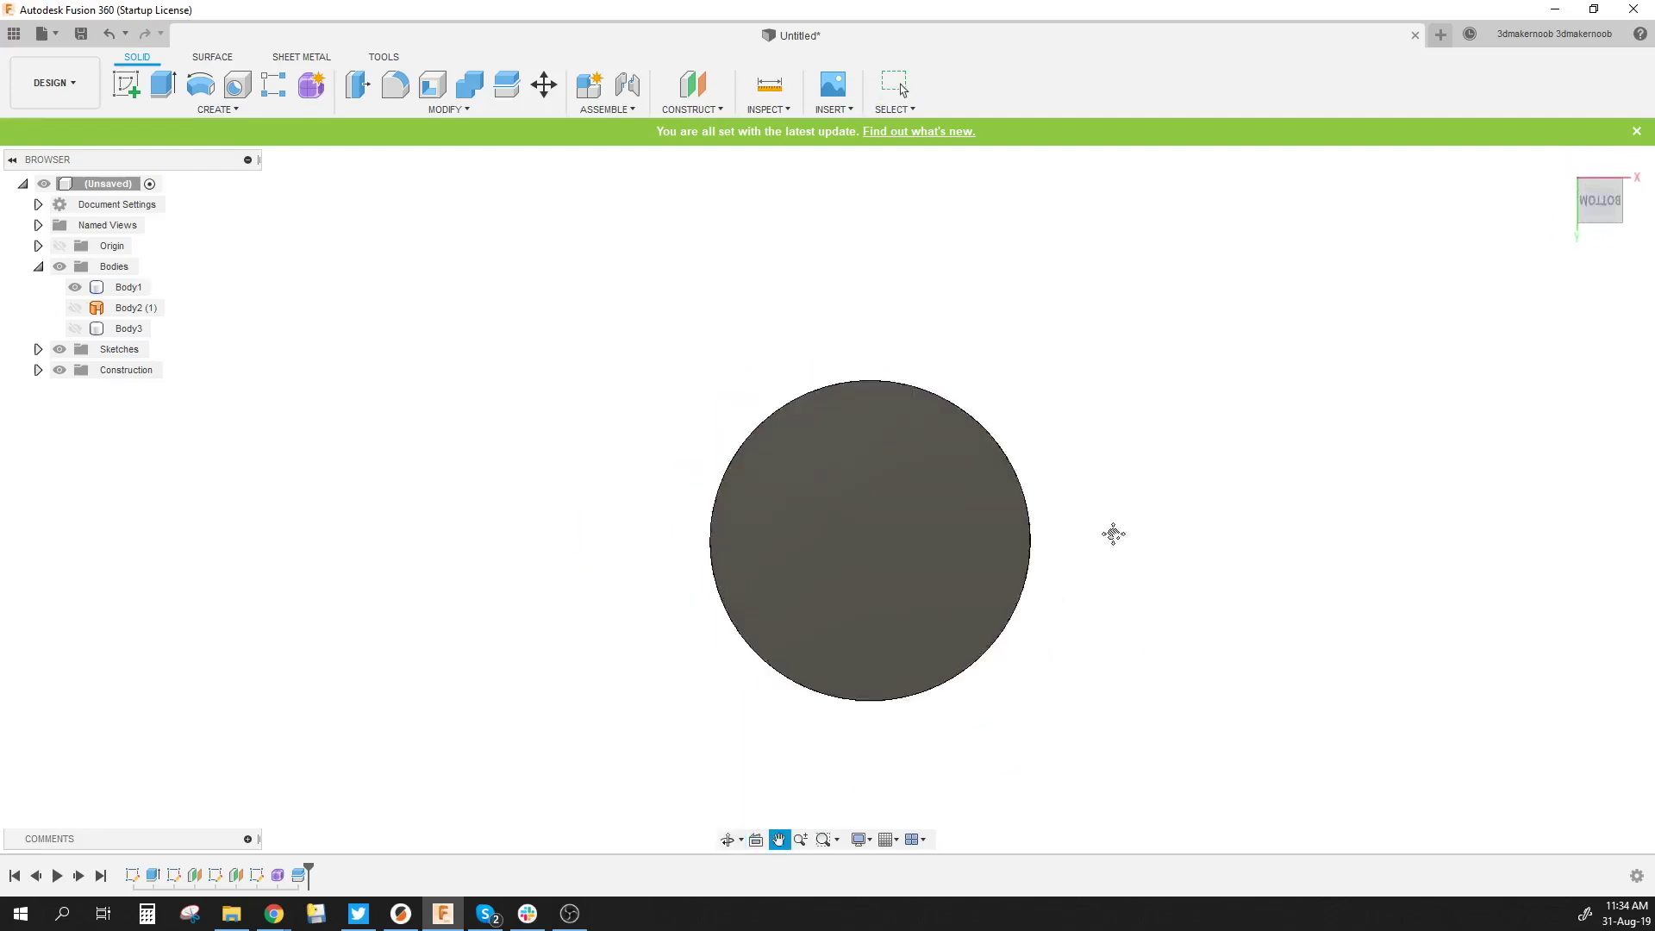
click(138, 82)
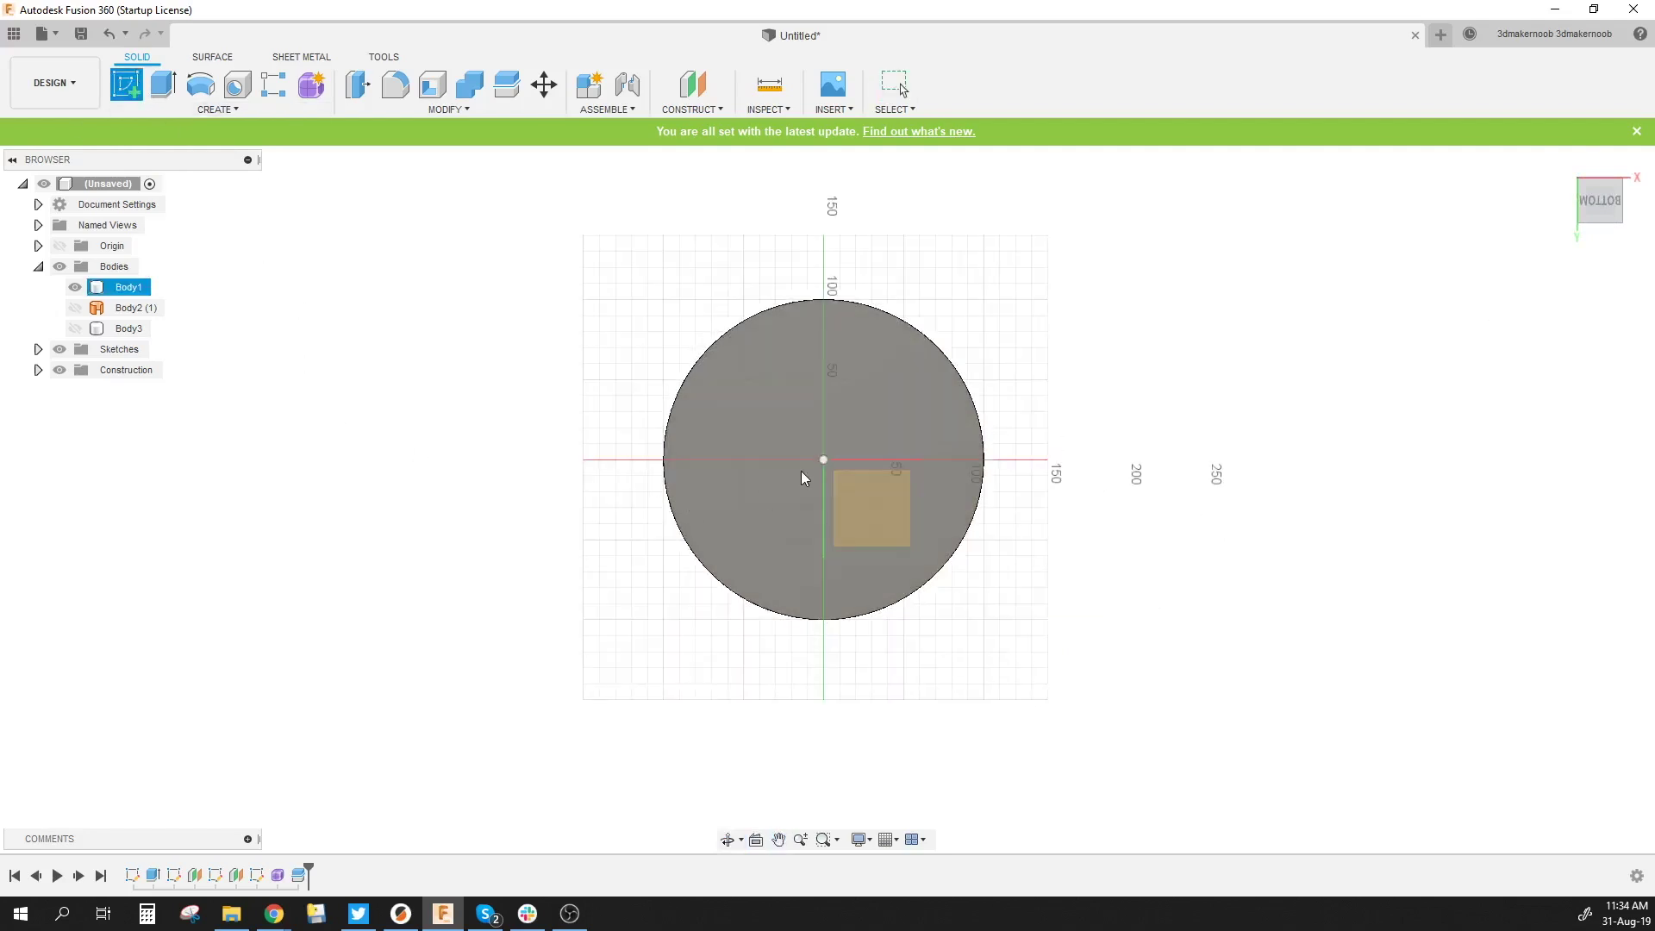
click(842, 485)
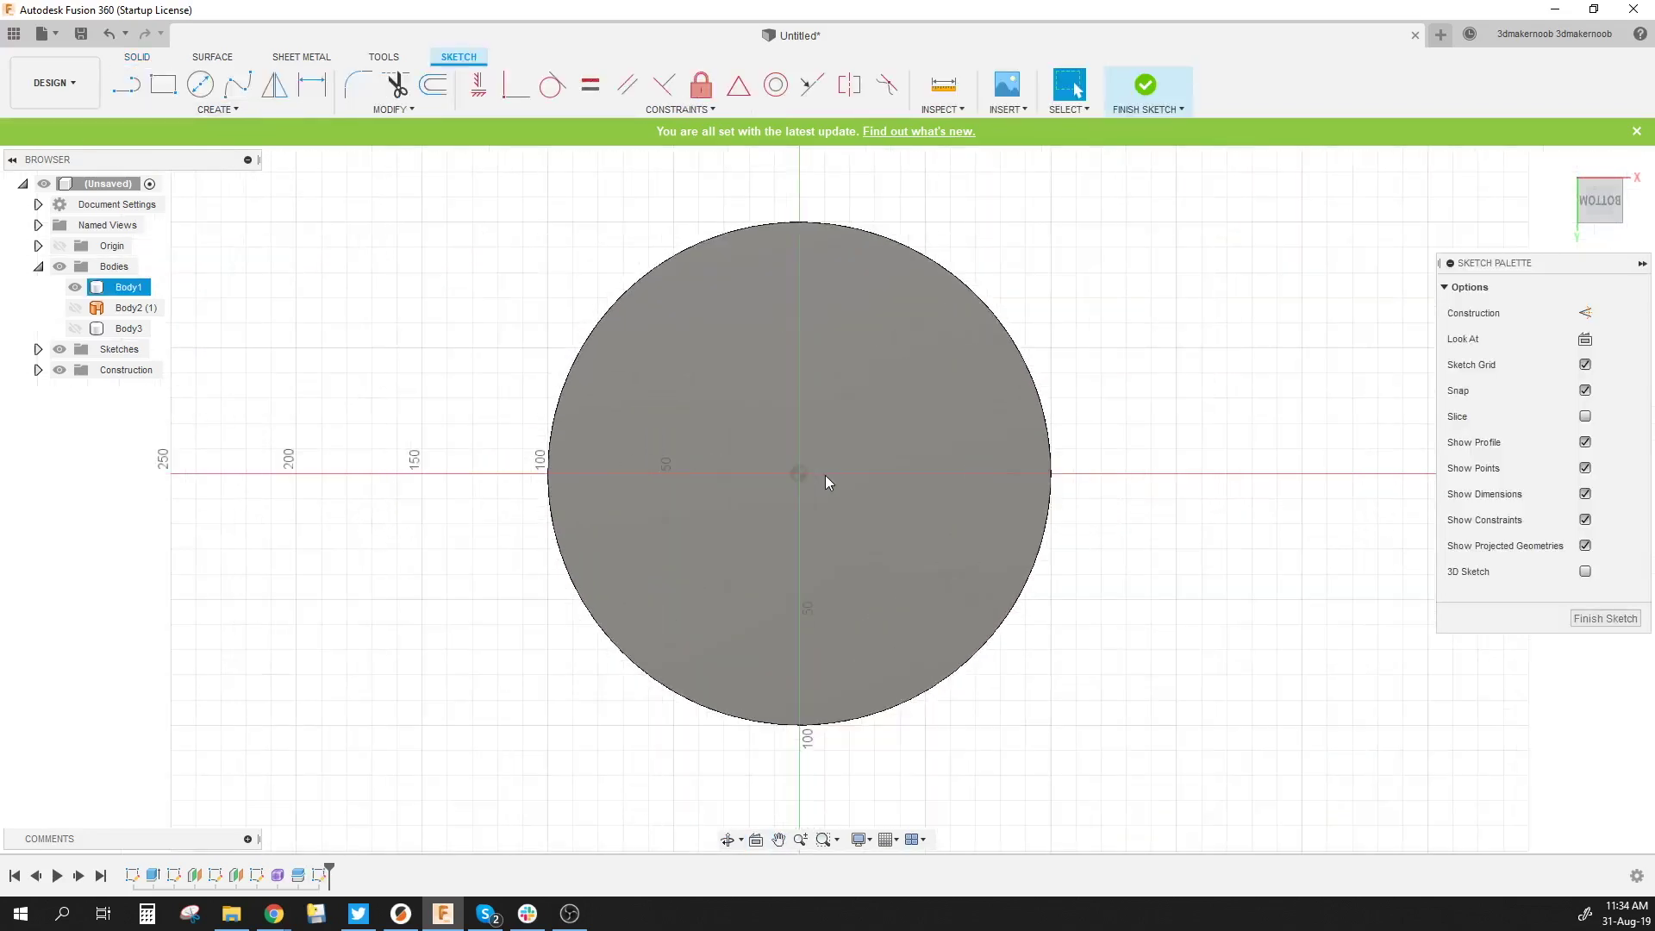
Draw a 6-sided inscribed polygon with 15 mm radius at the sketch origin
click(235, 110)
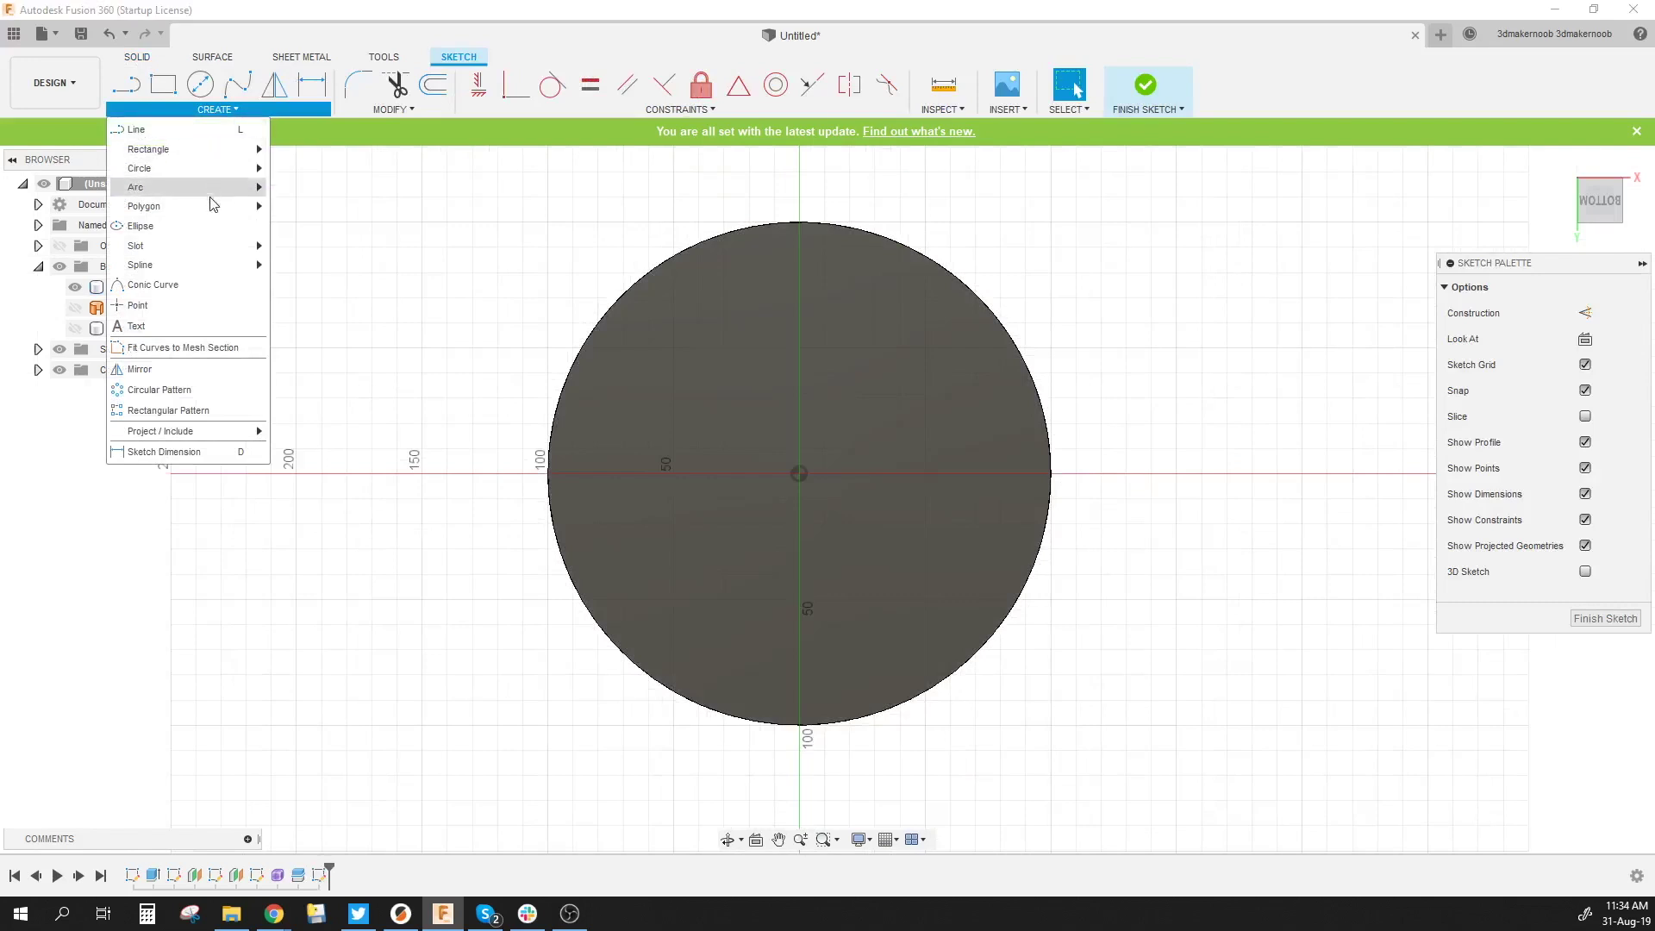
mouse_move(210, 205)
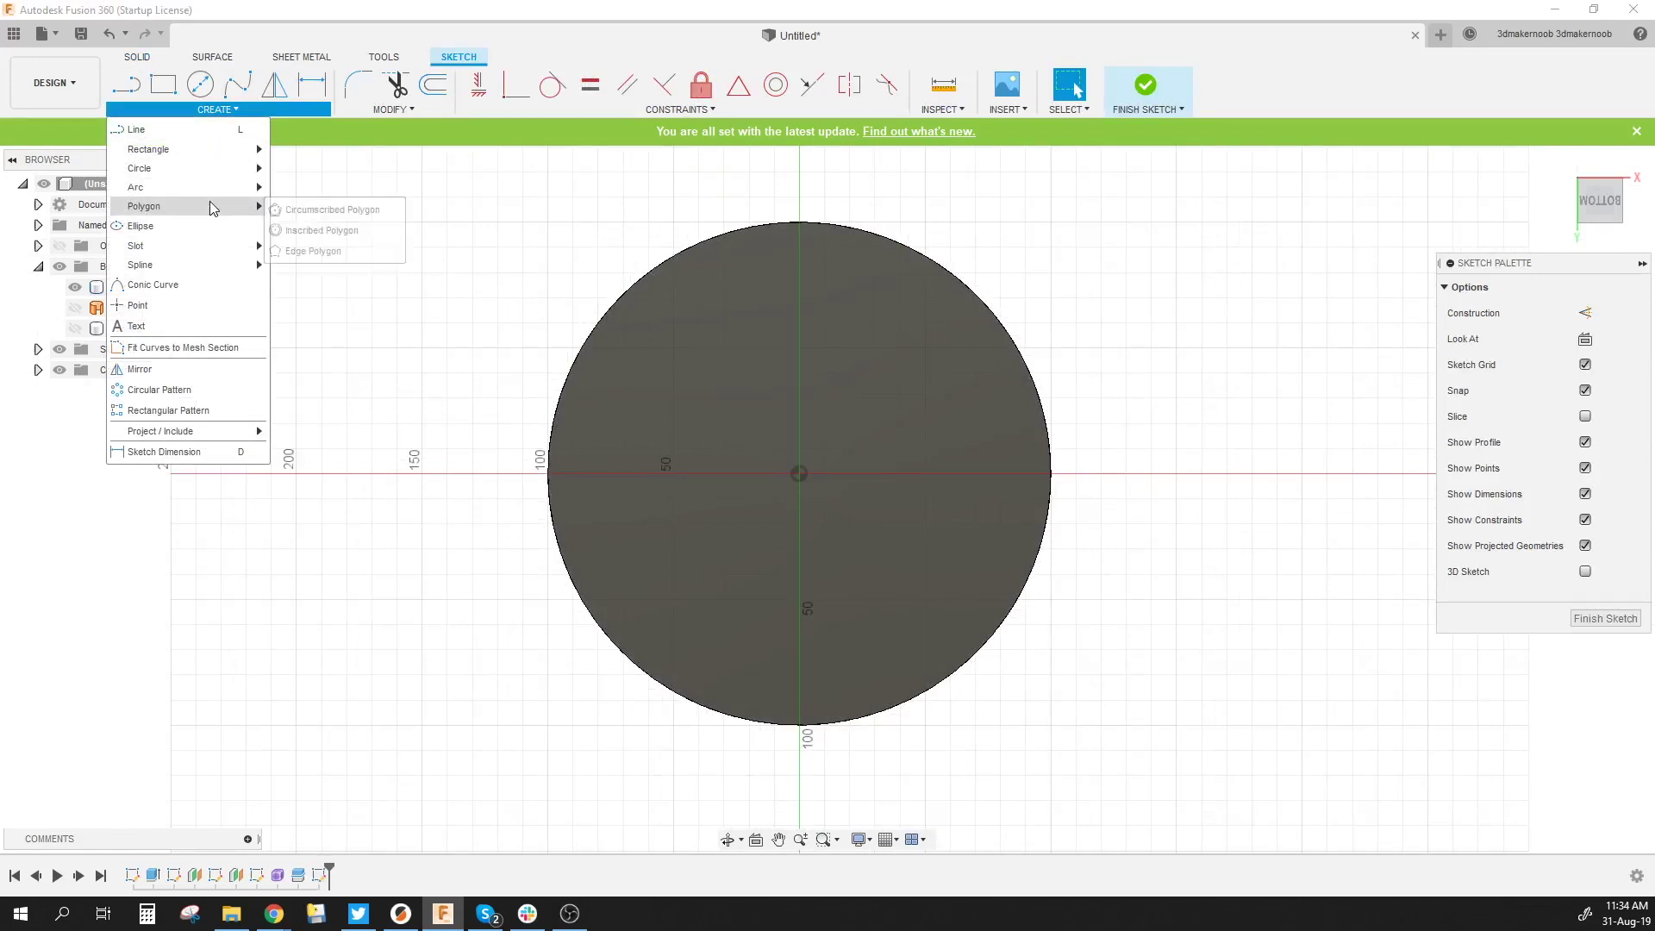
click(324, 230)
click(799, 475)
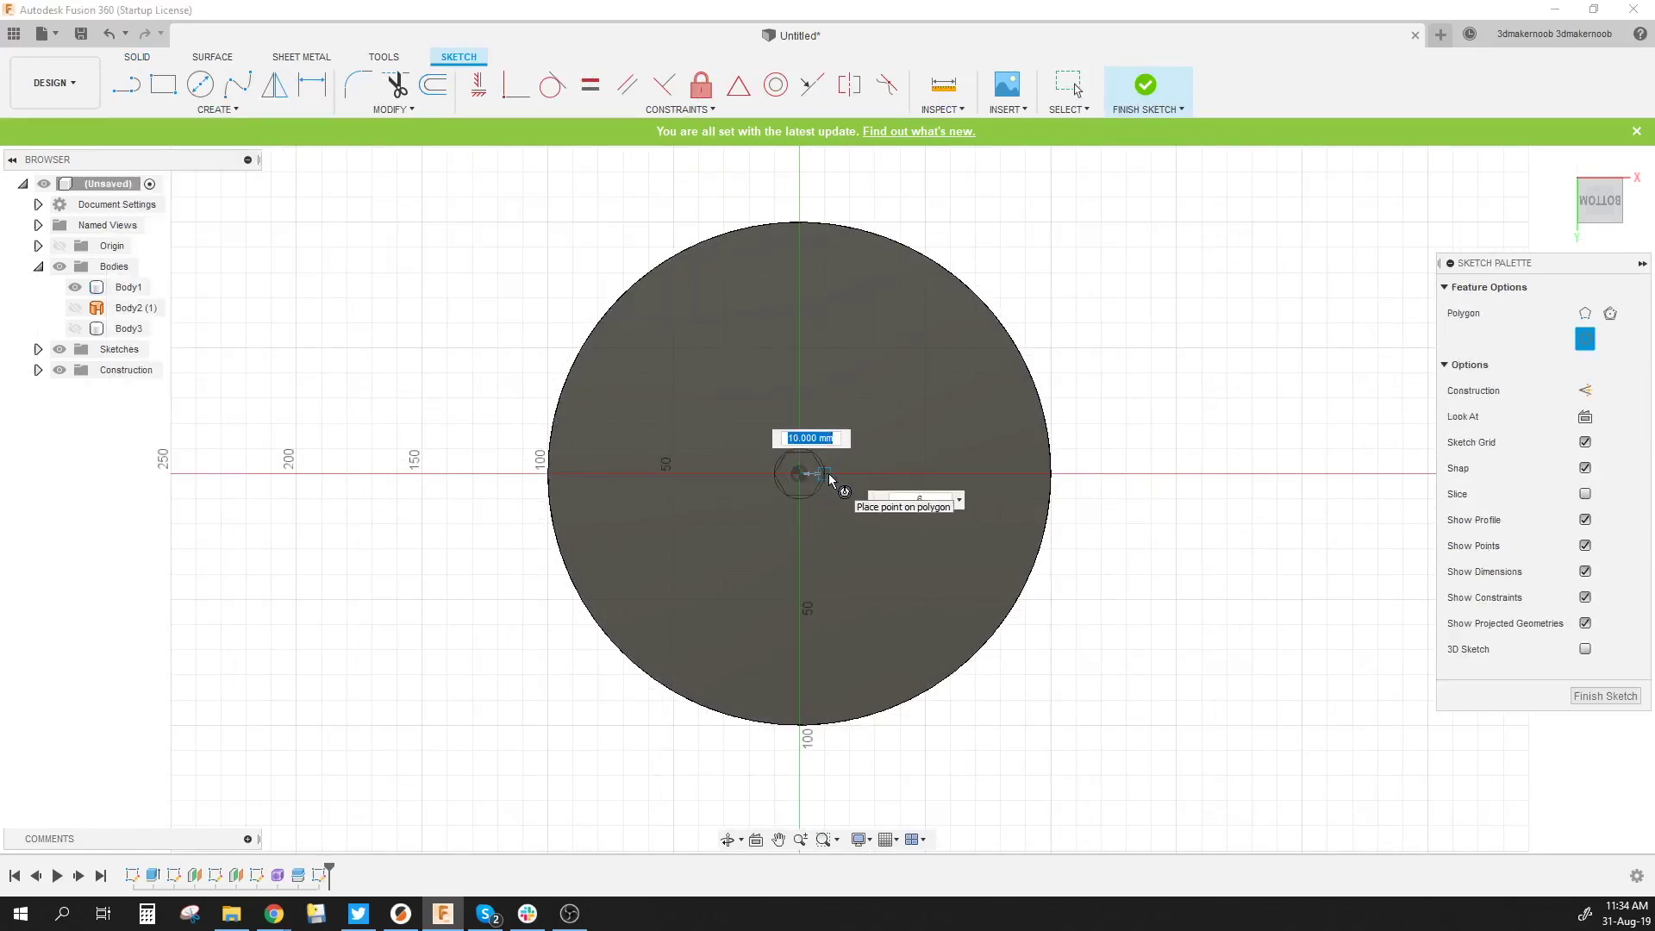
scroll(830, 479, up, 3)
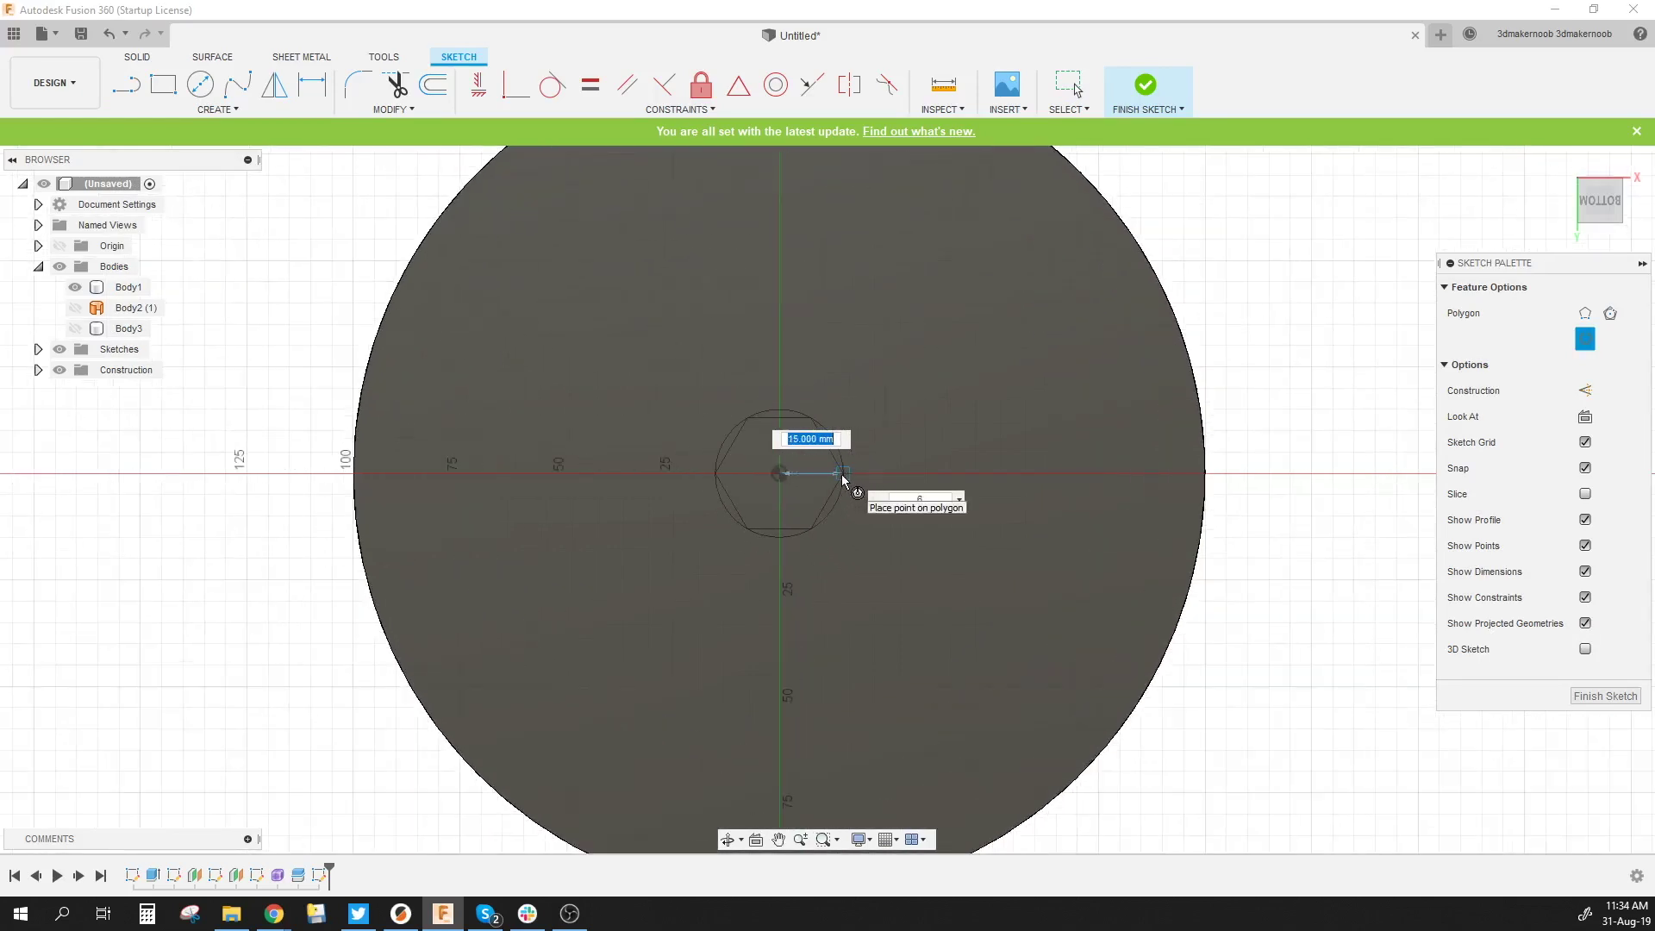
click(843, 479)
scroll(840, 523, down, 2)
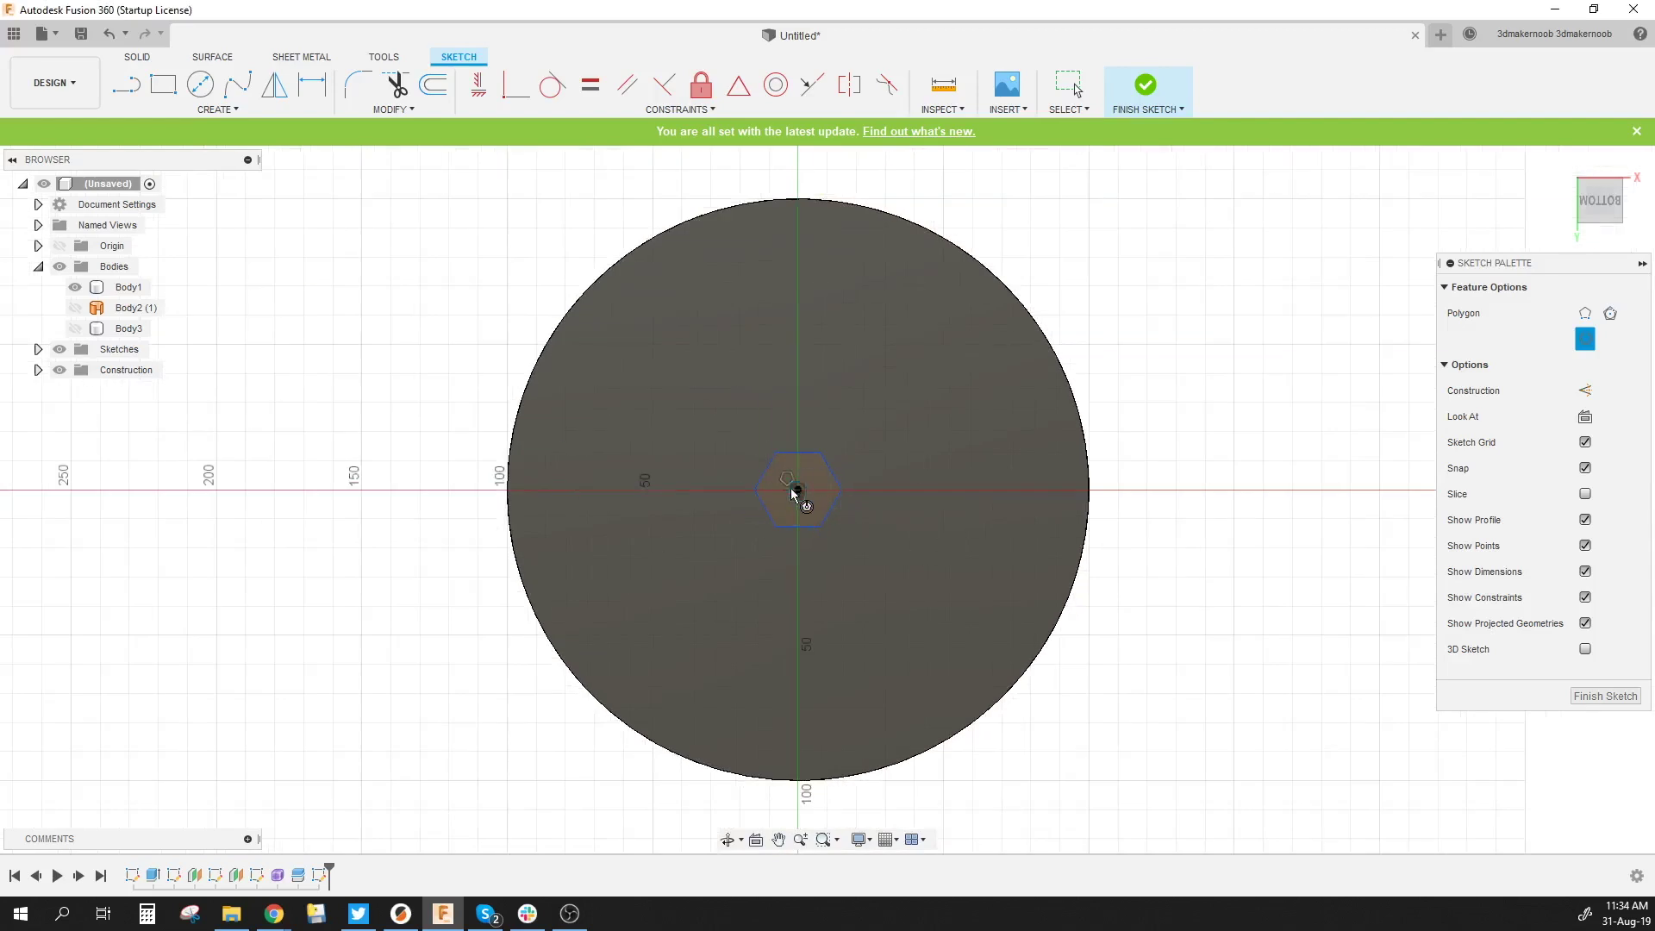
scroll(798, 490, up, 4)
key(Escape)
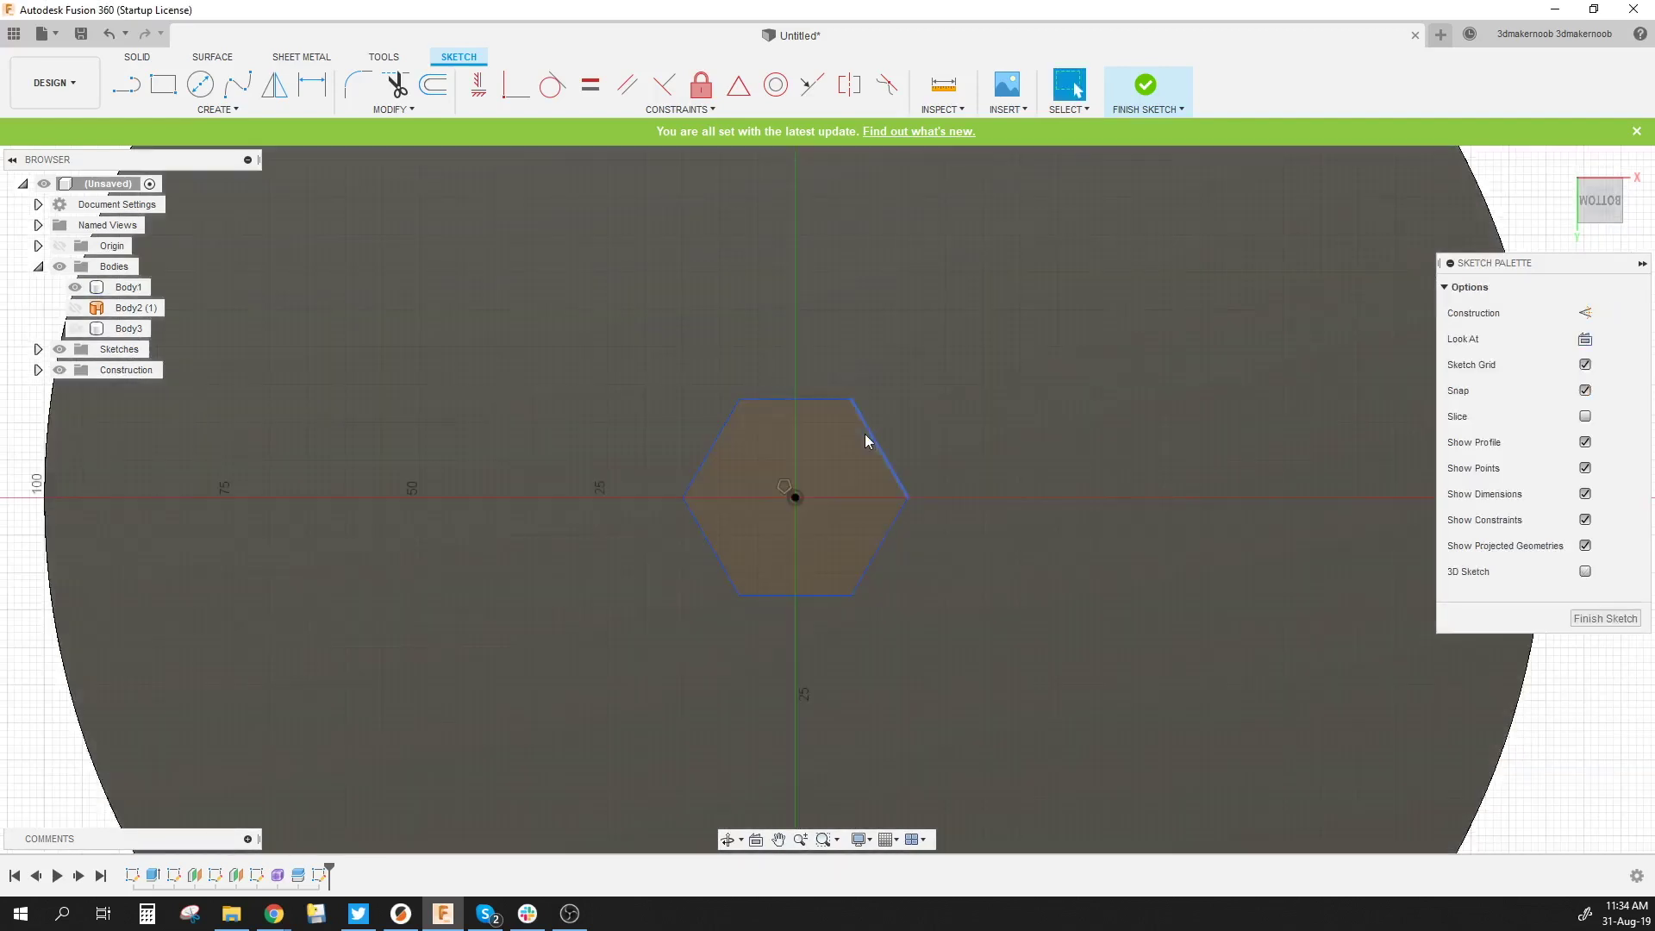
Offset the hexagon outline 1 mm outward as construction geometry
double_click(874, 438)
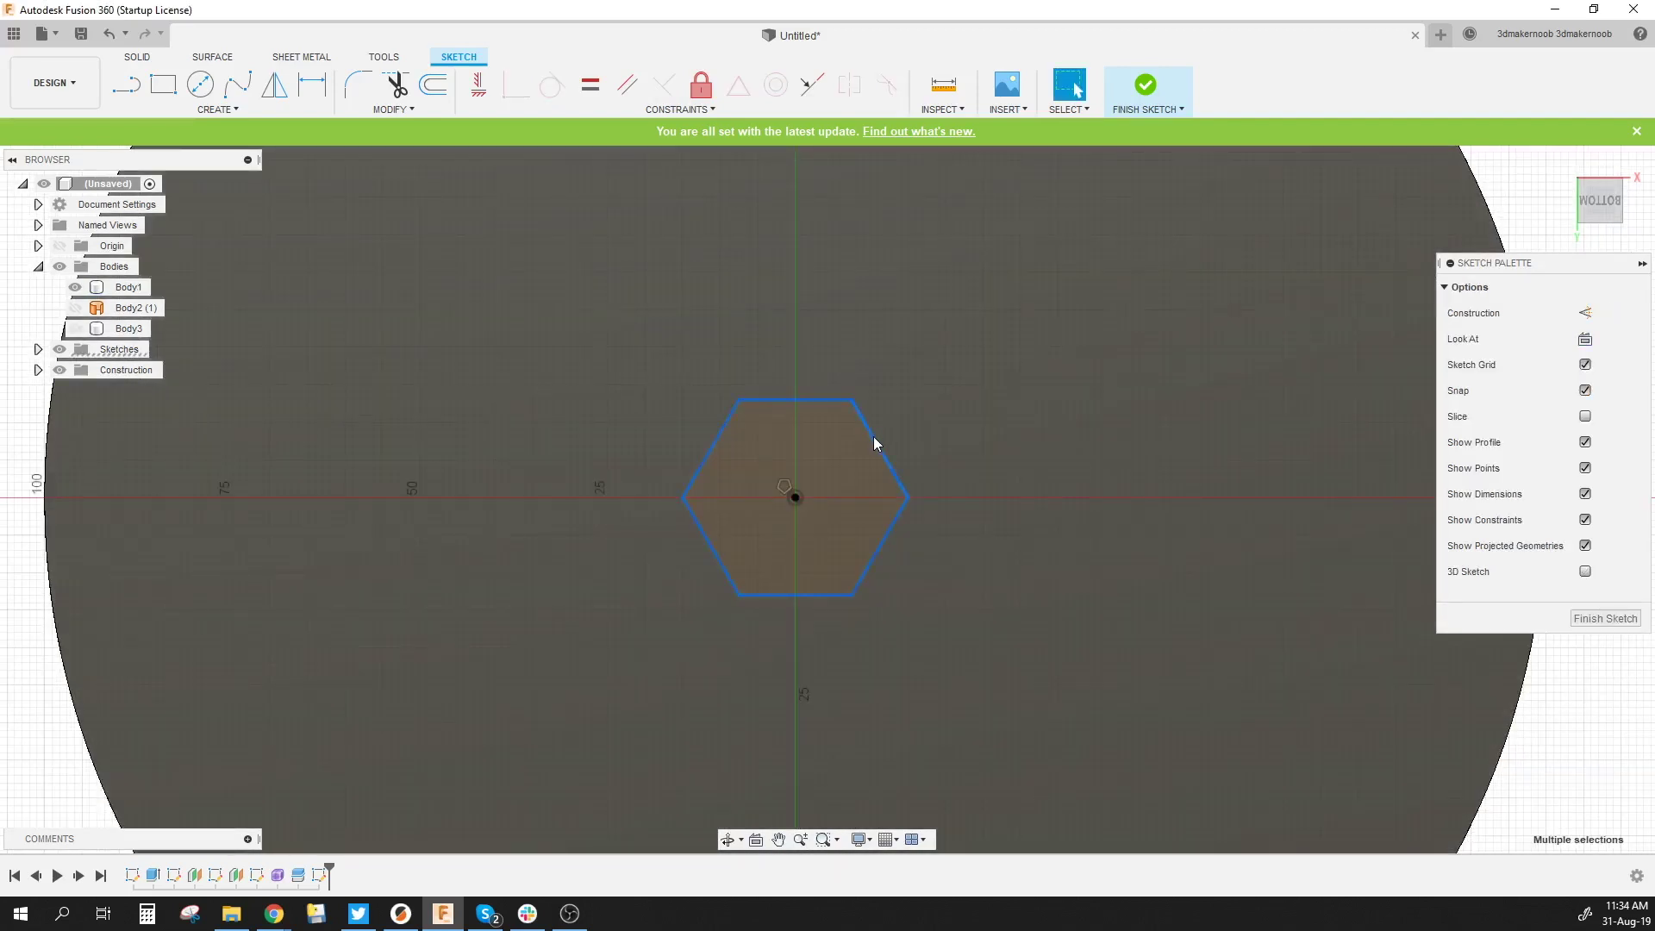
key(o)
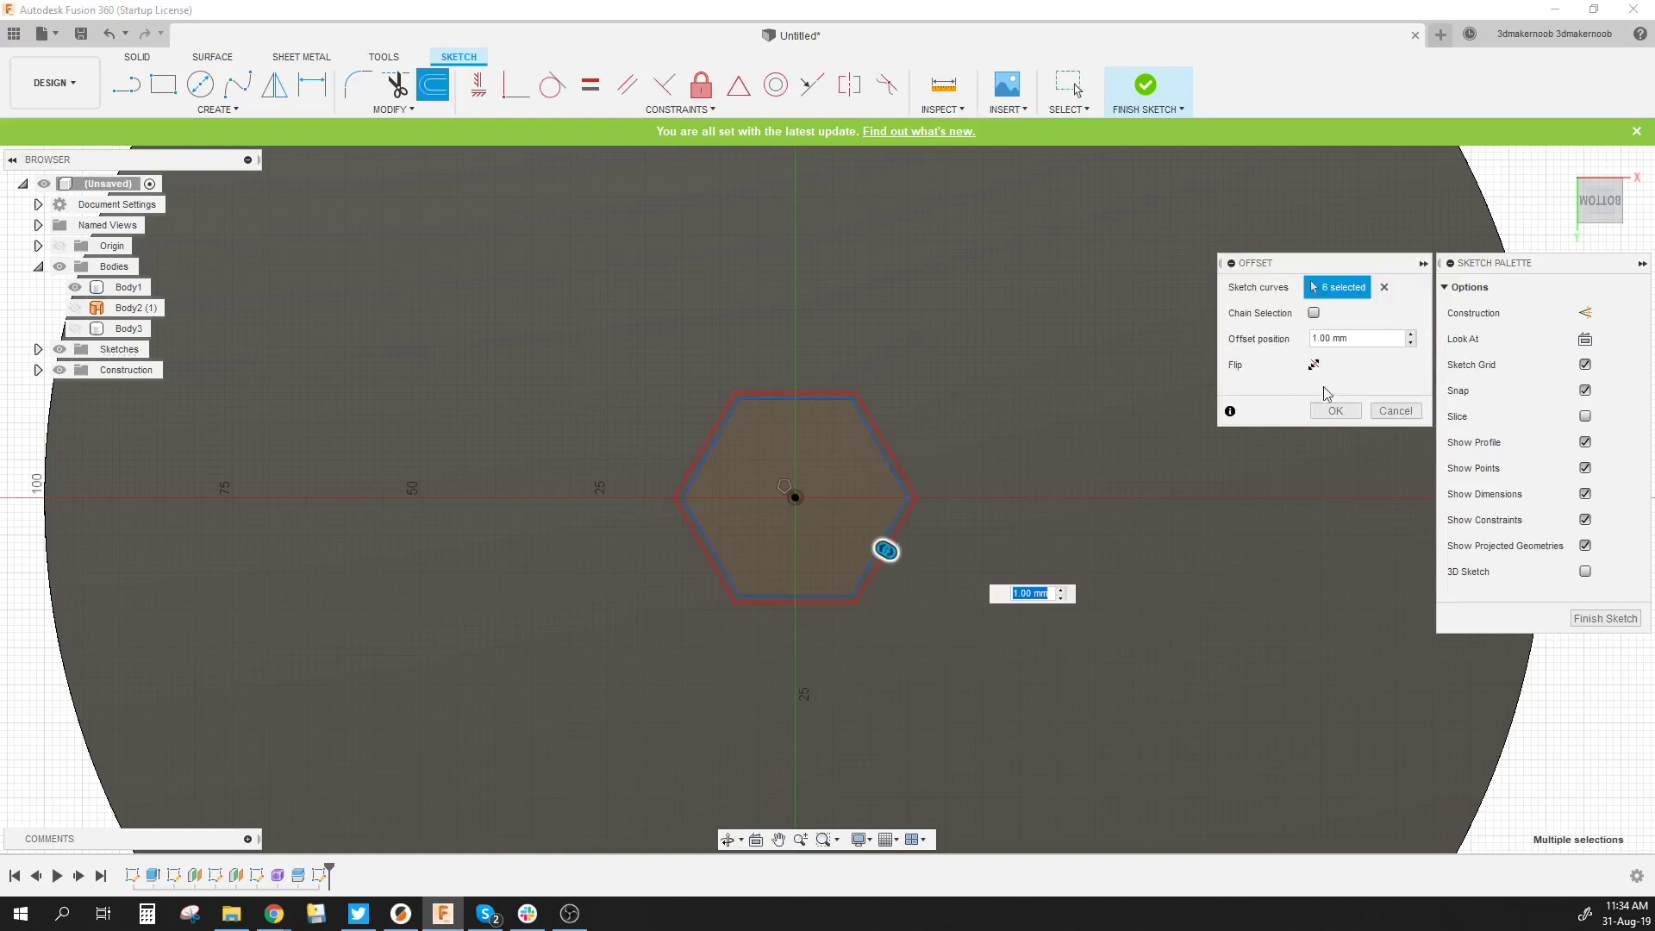
click(1584, 313)
scroll(922, 341, up, 3)
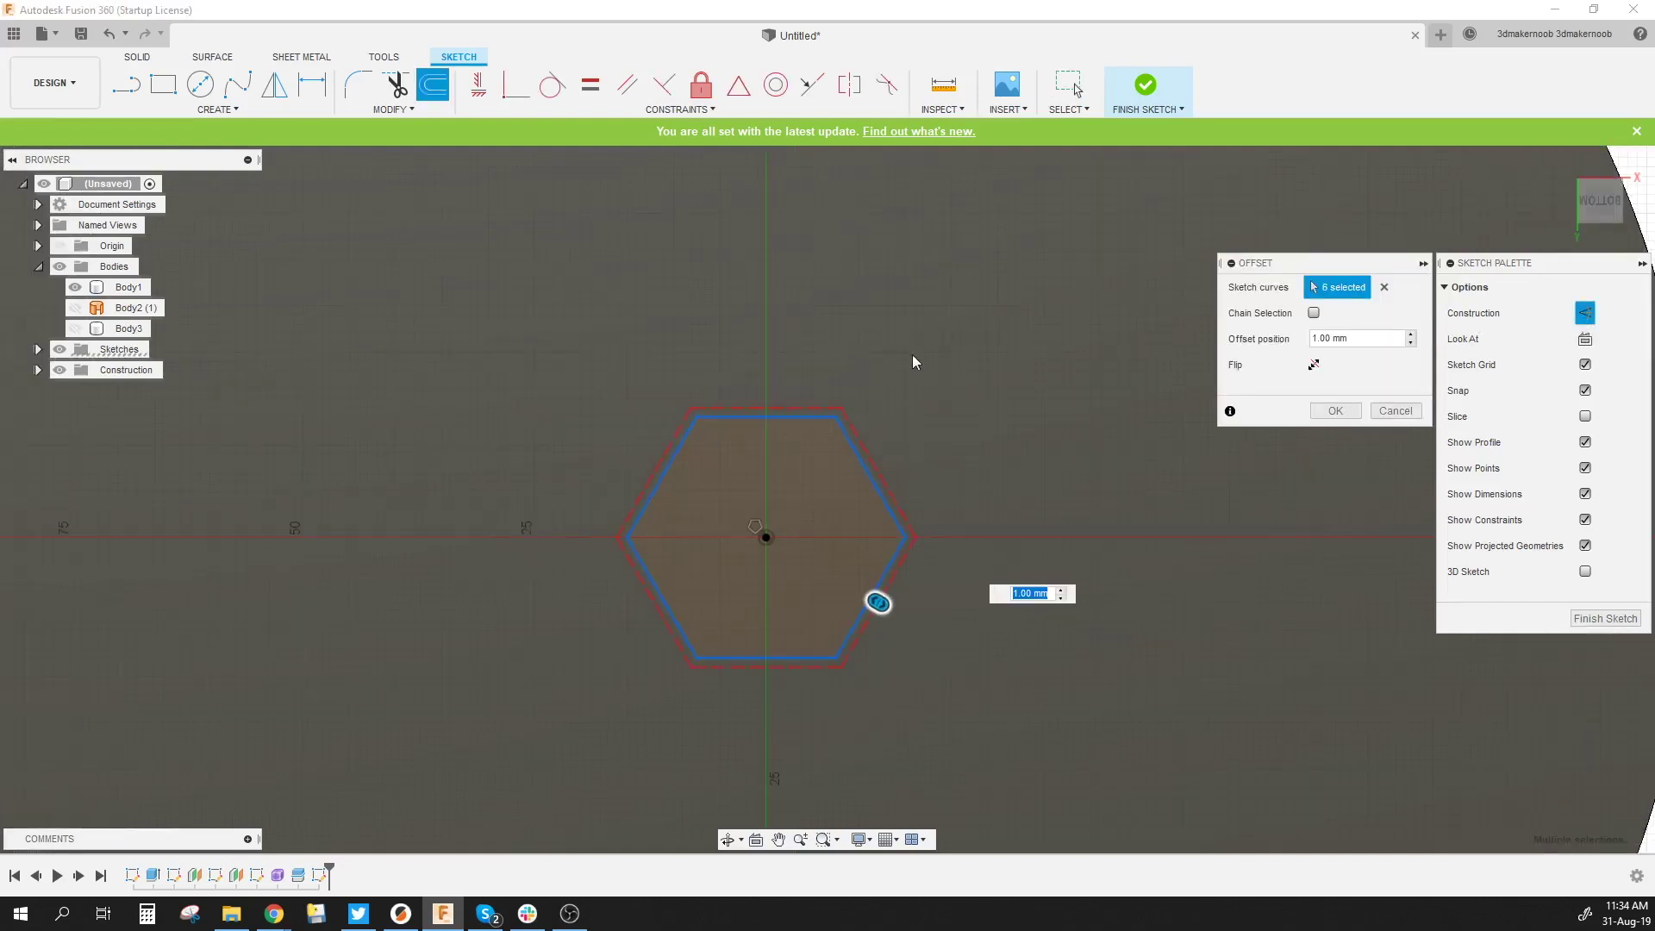
scroll(858, 550, down, 2)
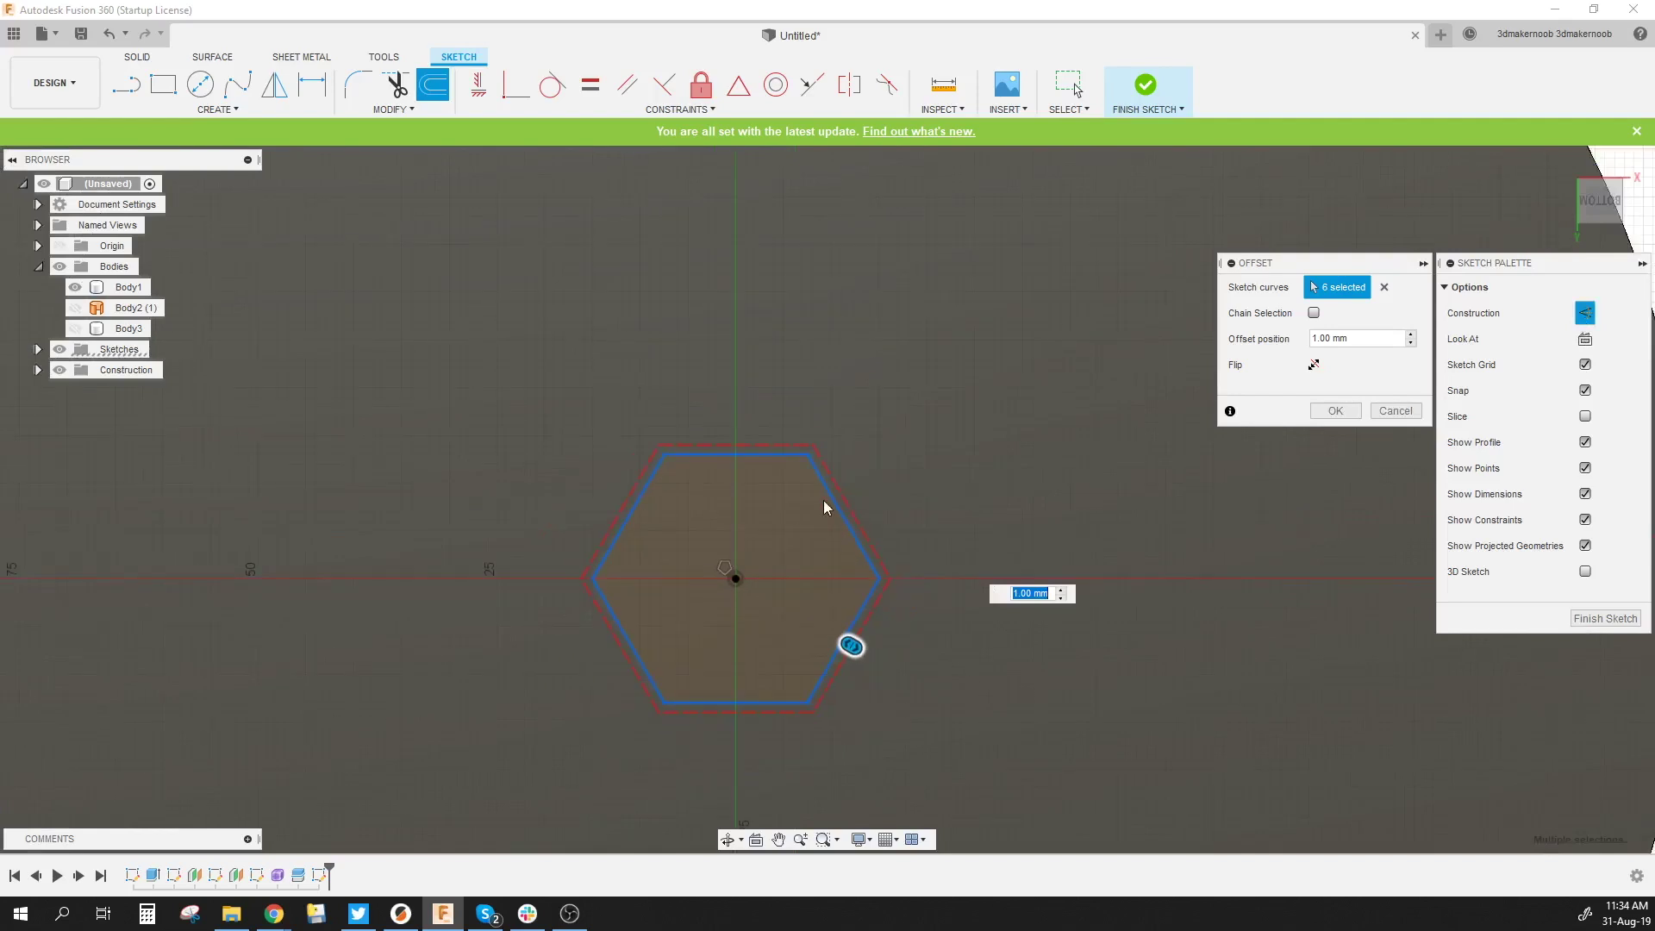
click(1336, 410)
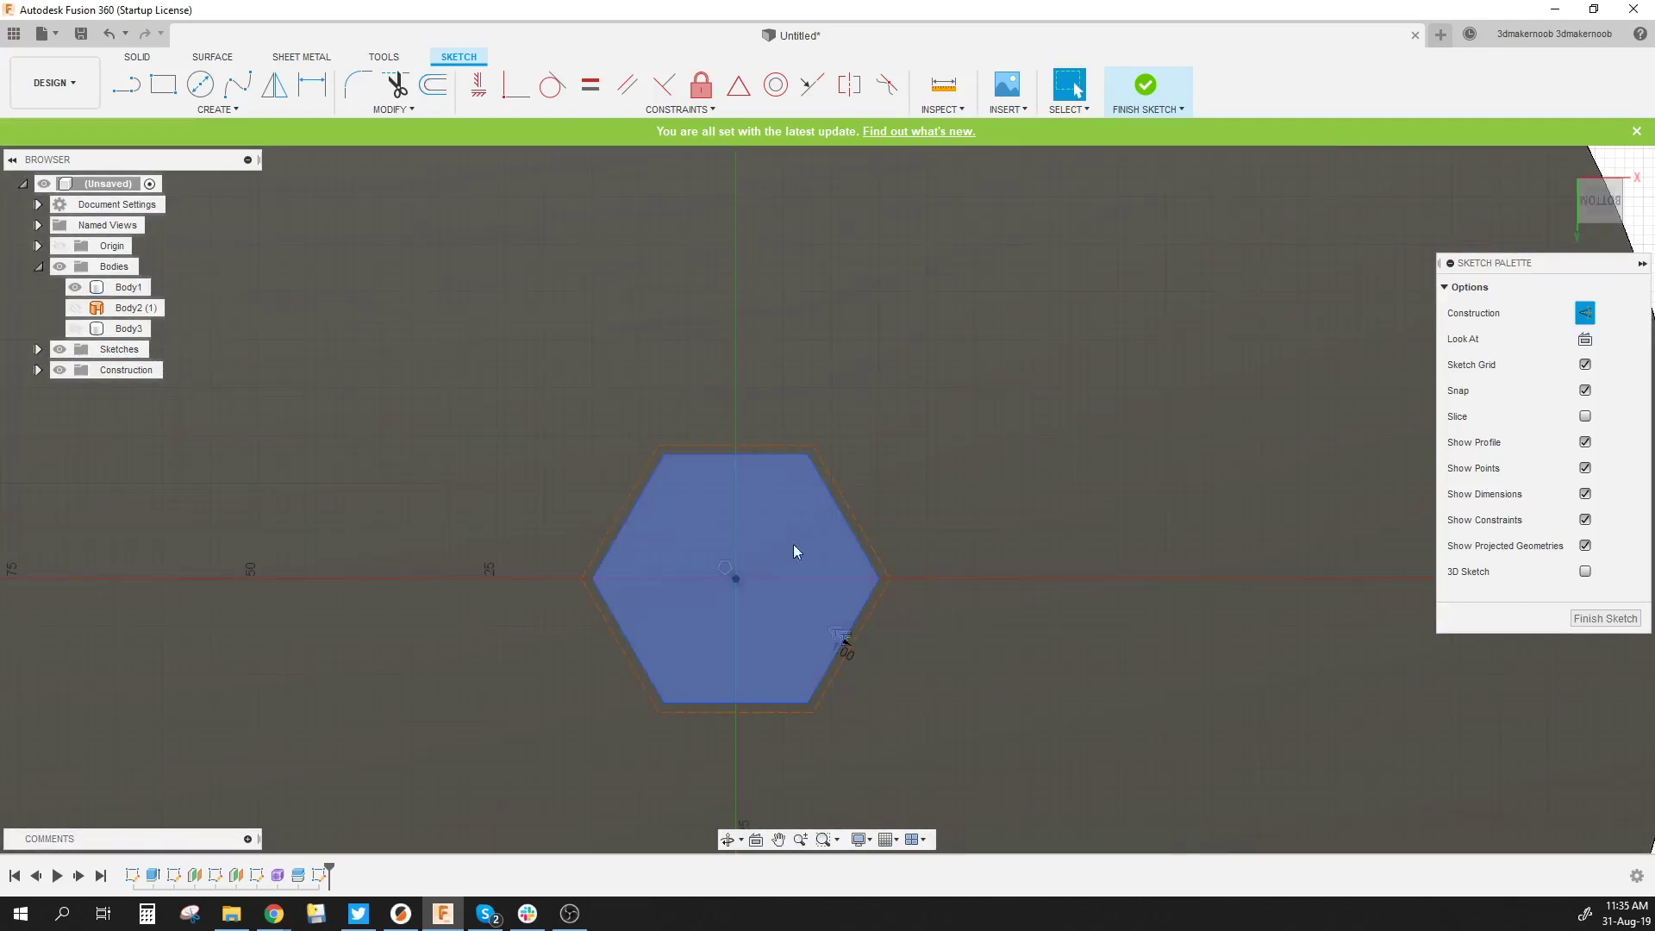
Draw lines from the hexagon centre to the top and upper-right edge midpoints
middle_drag(736, 583, 862, 595)
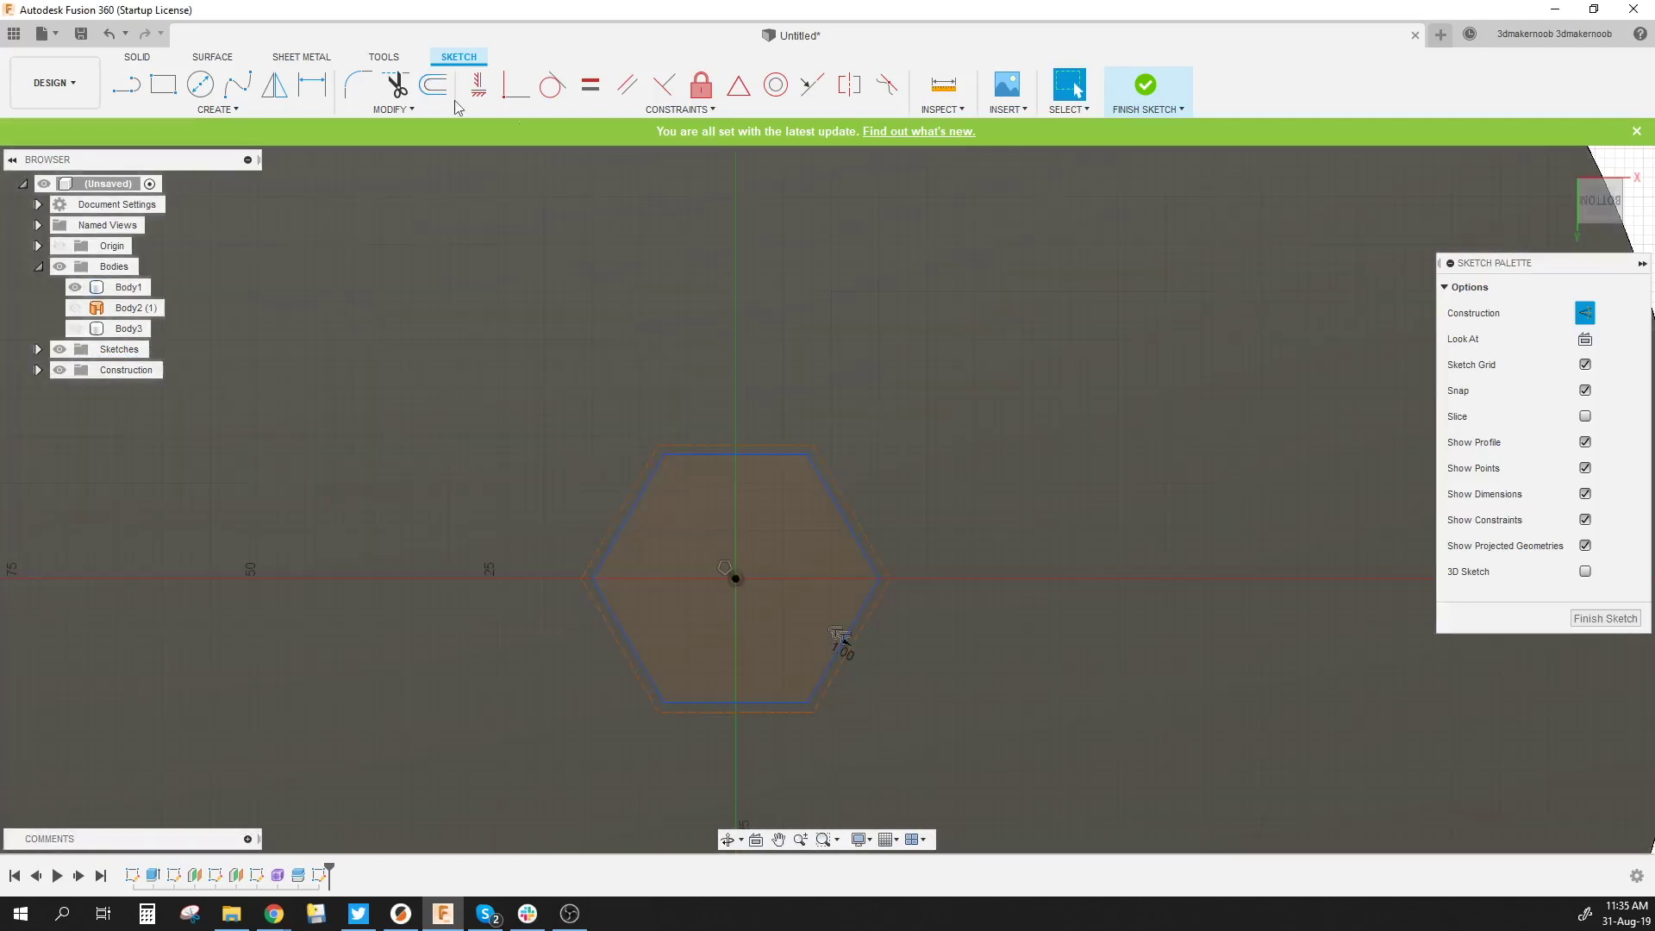
key(l)
click(863, 589)
click(862, 457)
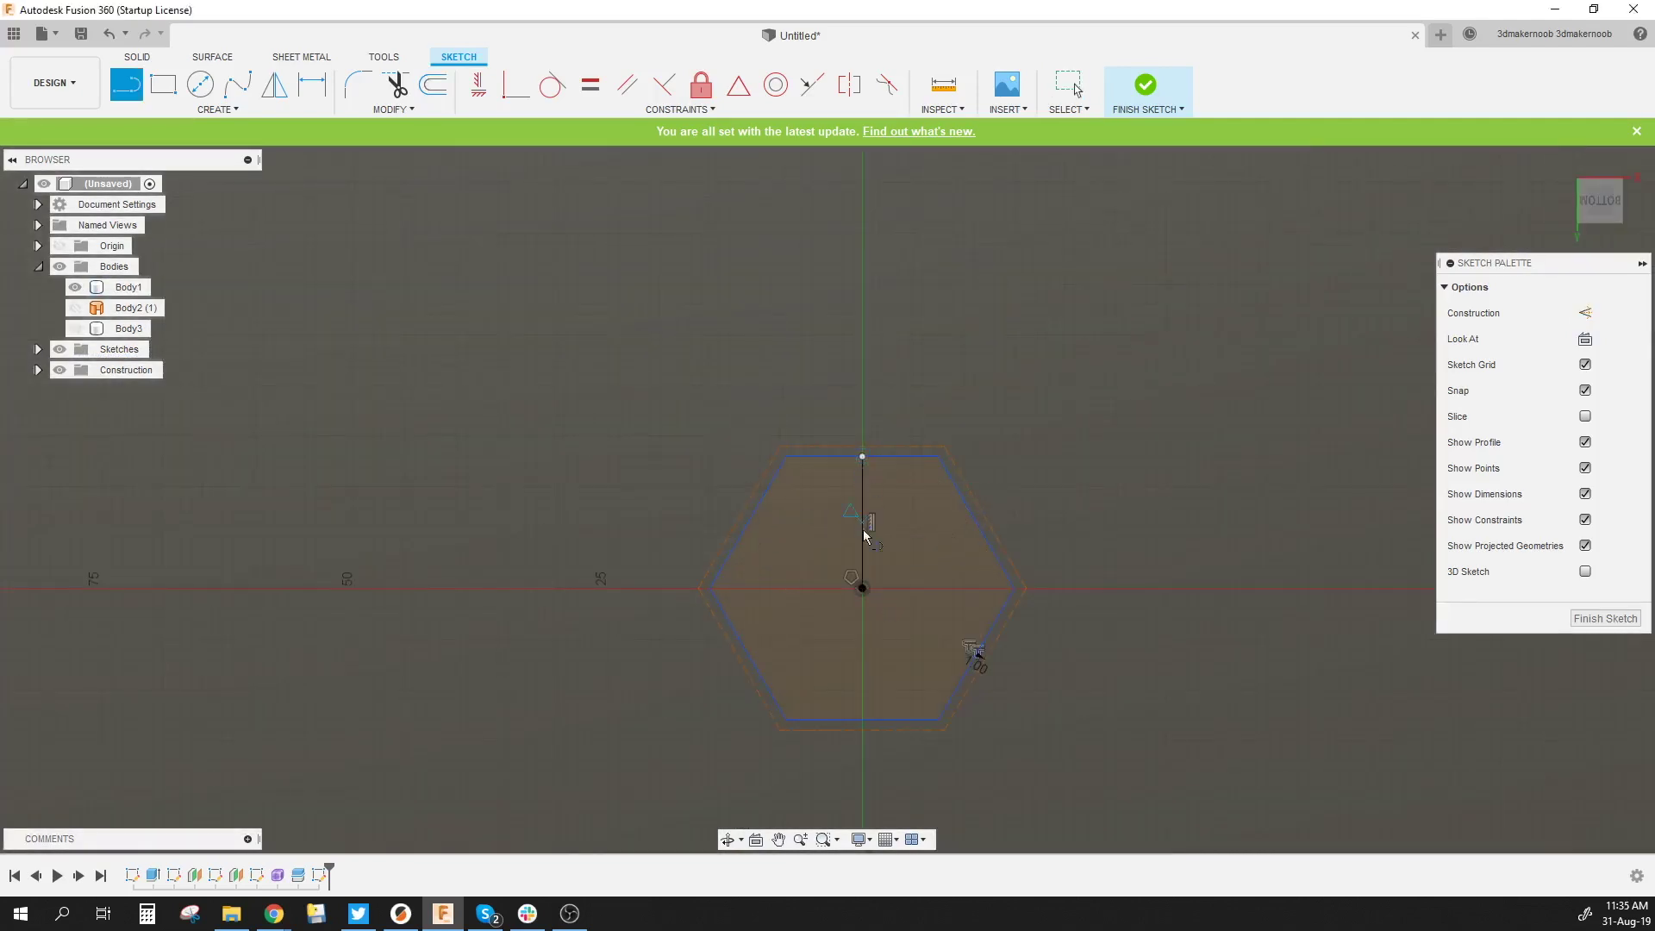
click(863, 588)
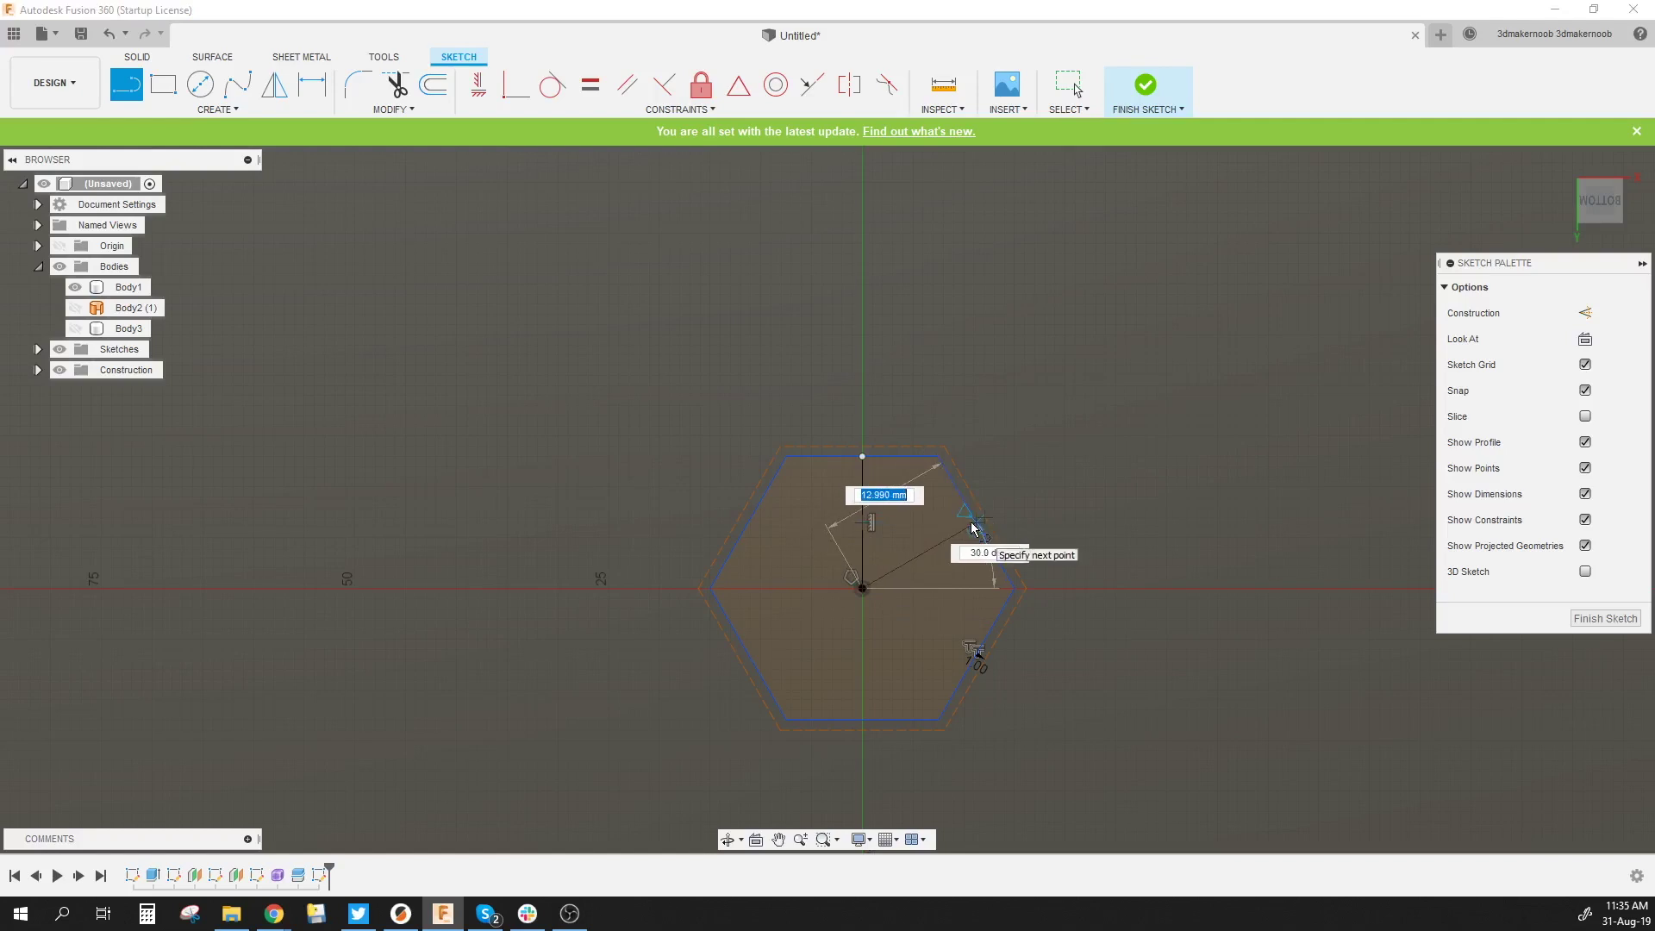
scroll(948, 552, up, 3)
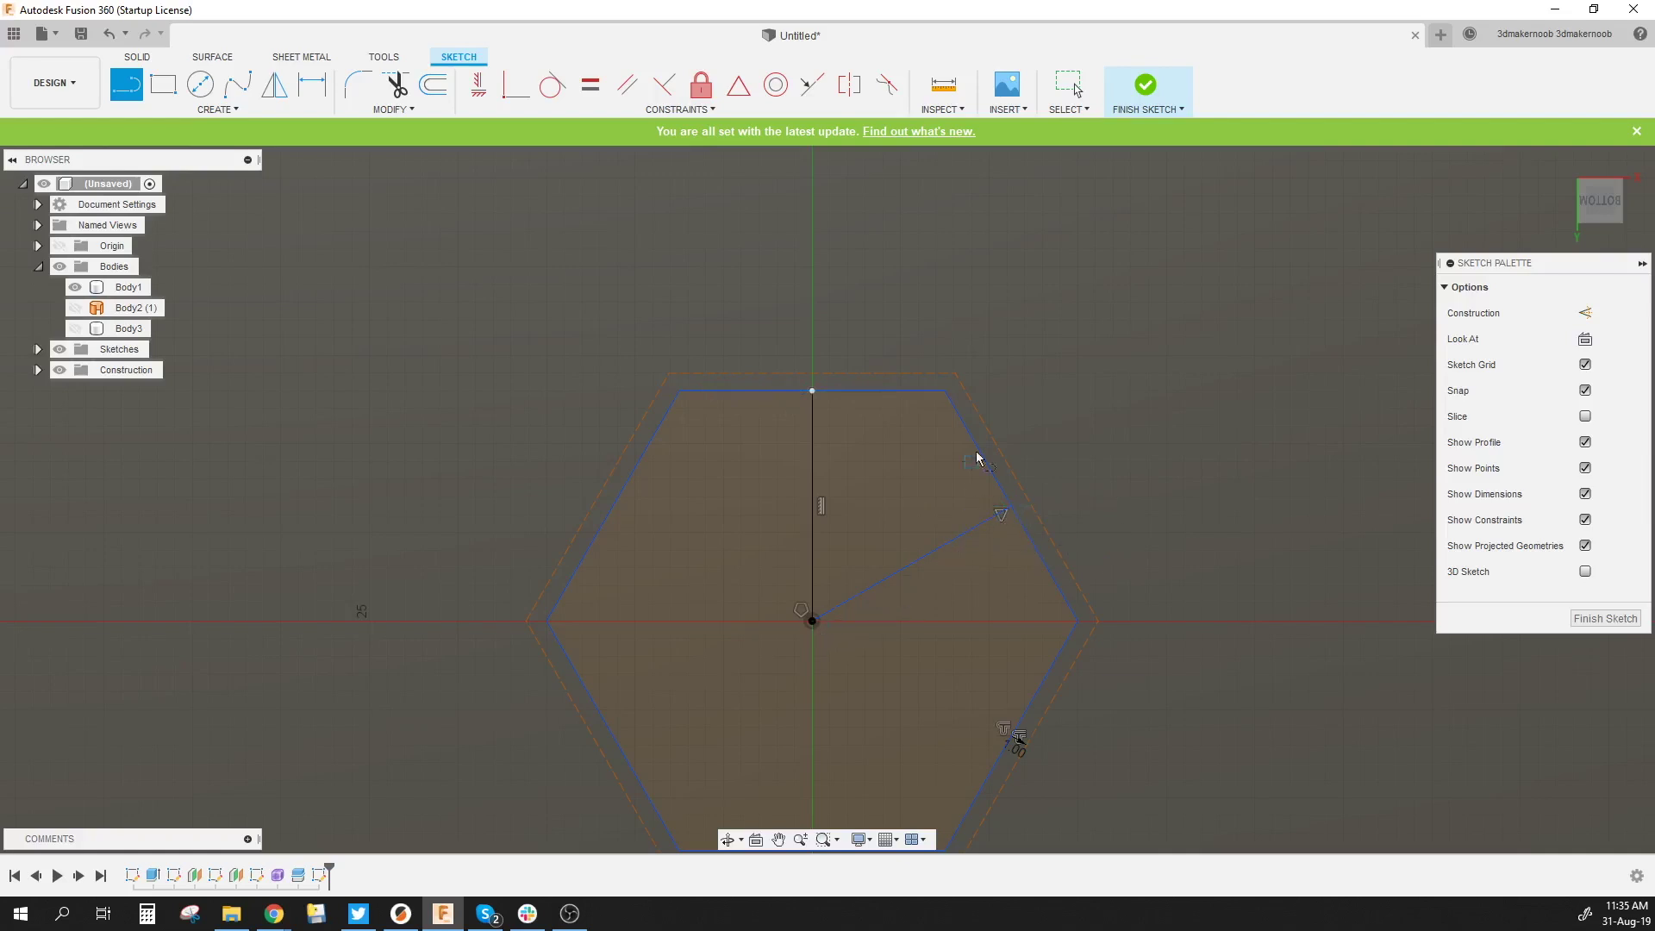
scroll(1276, 612, down, 2)
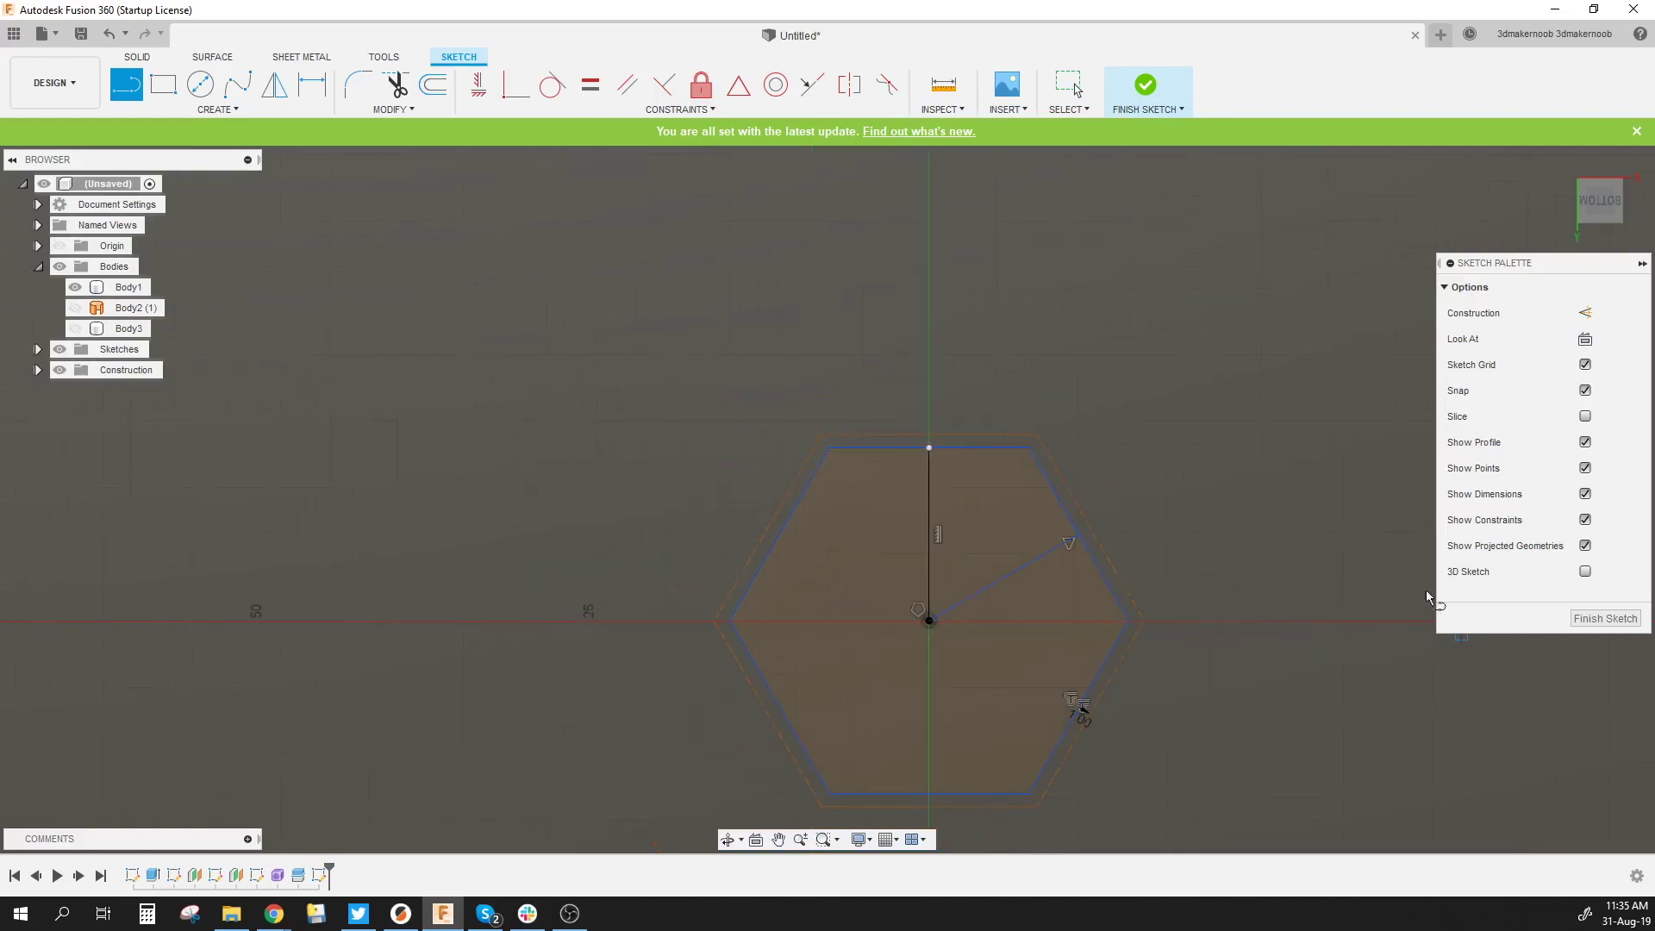
Set up a Rectangular Pattern of the hexagon along the vertical and diagonal lines, 10 copies
click(219, 112)
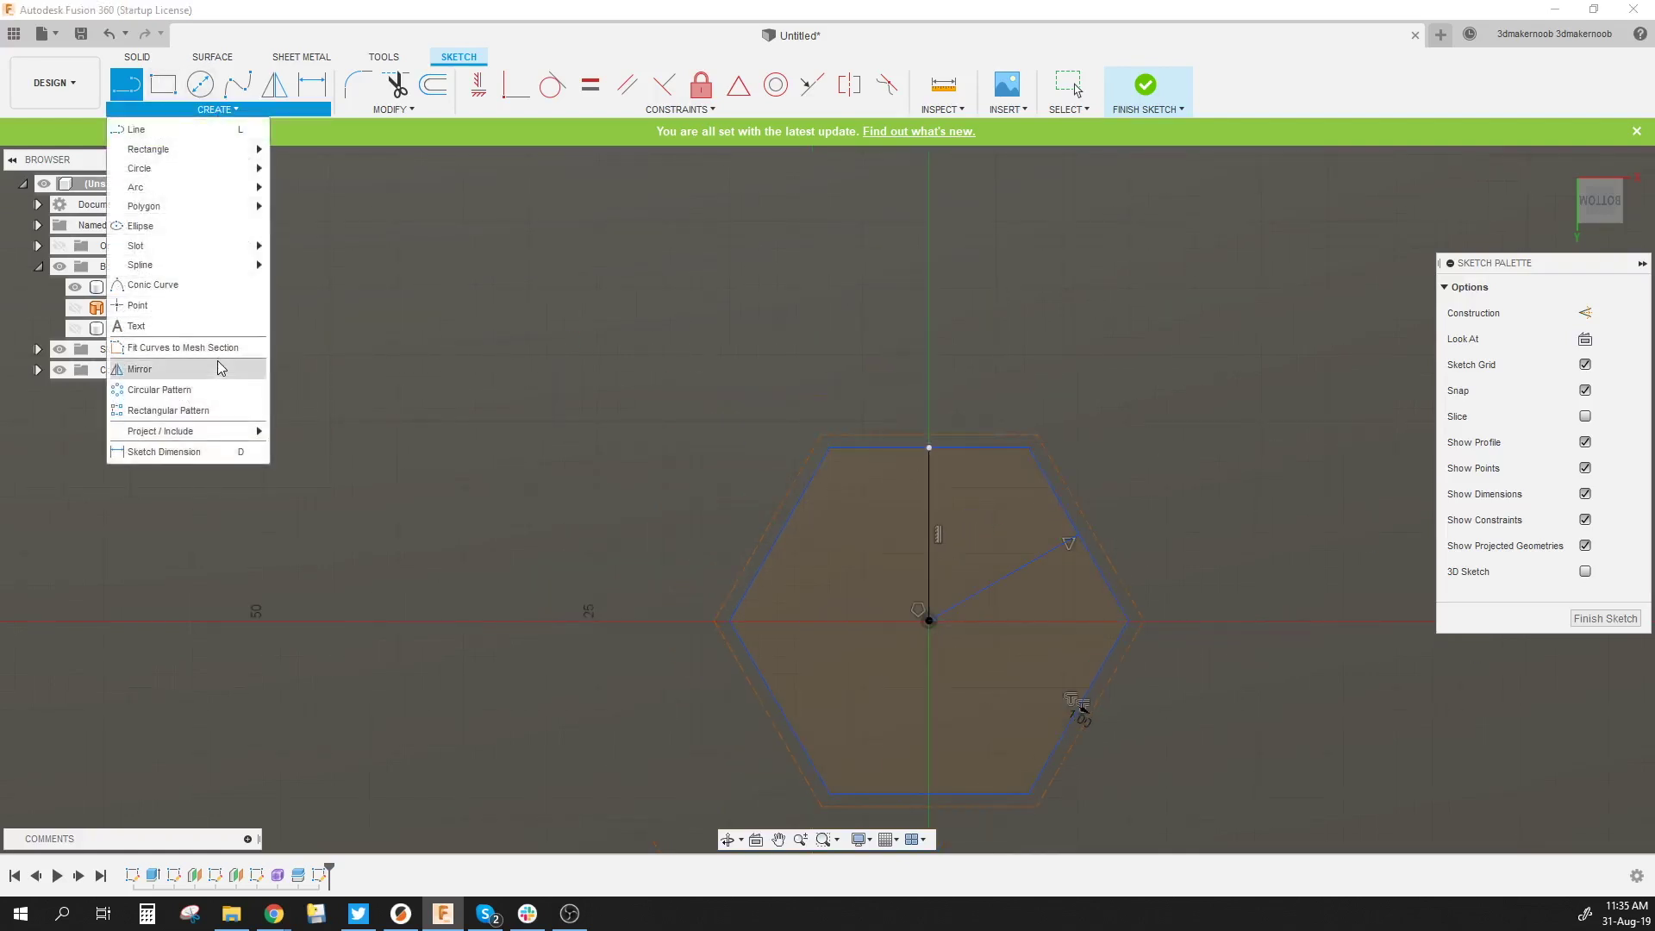
click(217, 411)
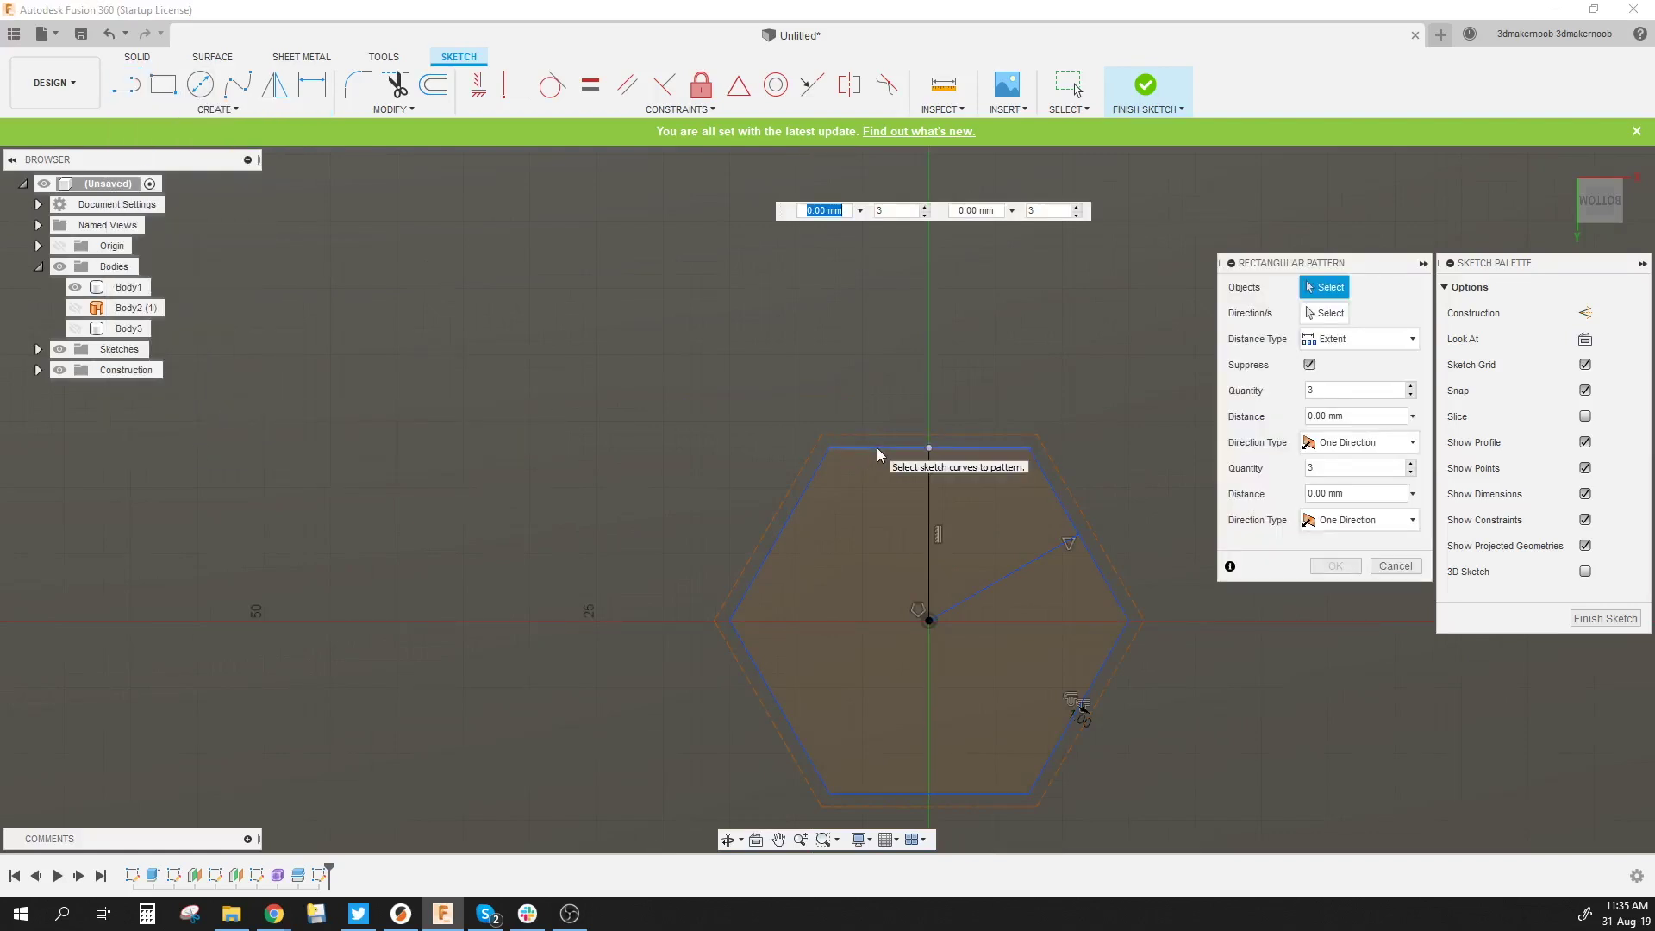
double_click(946, 447)
middle_drag(916, 429, 769, 332)
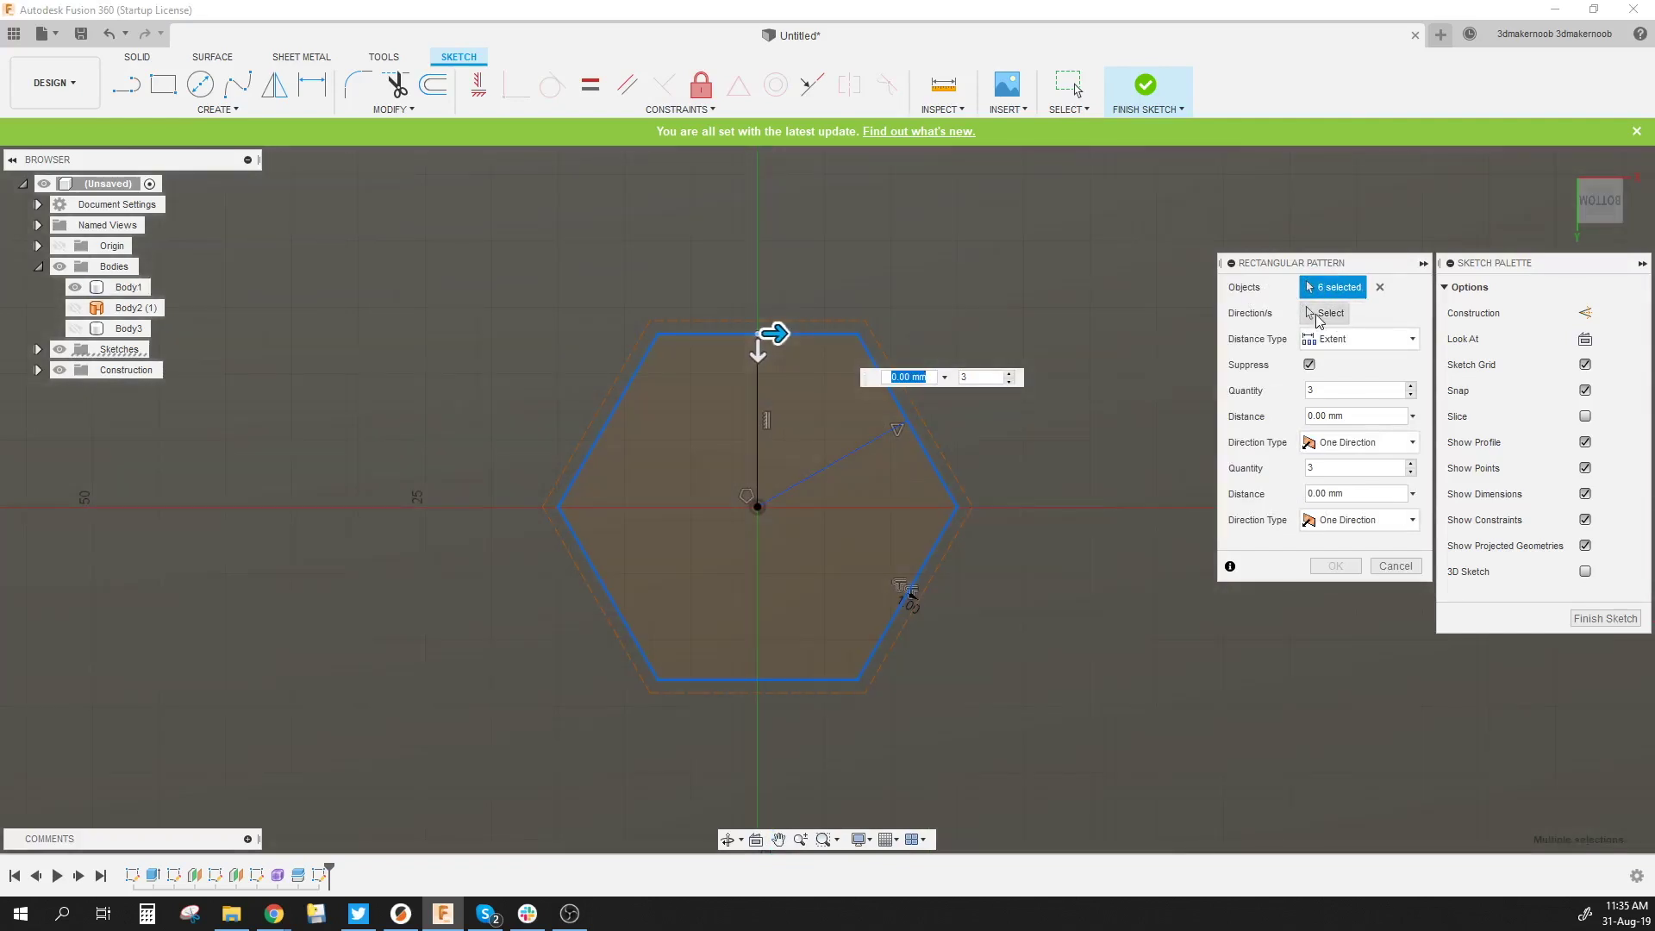
click(1335, 321)
click(758, 431)
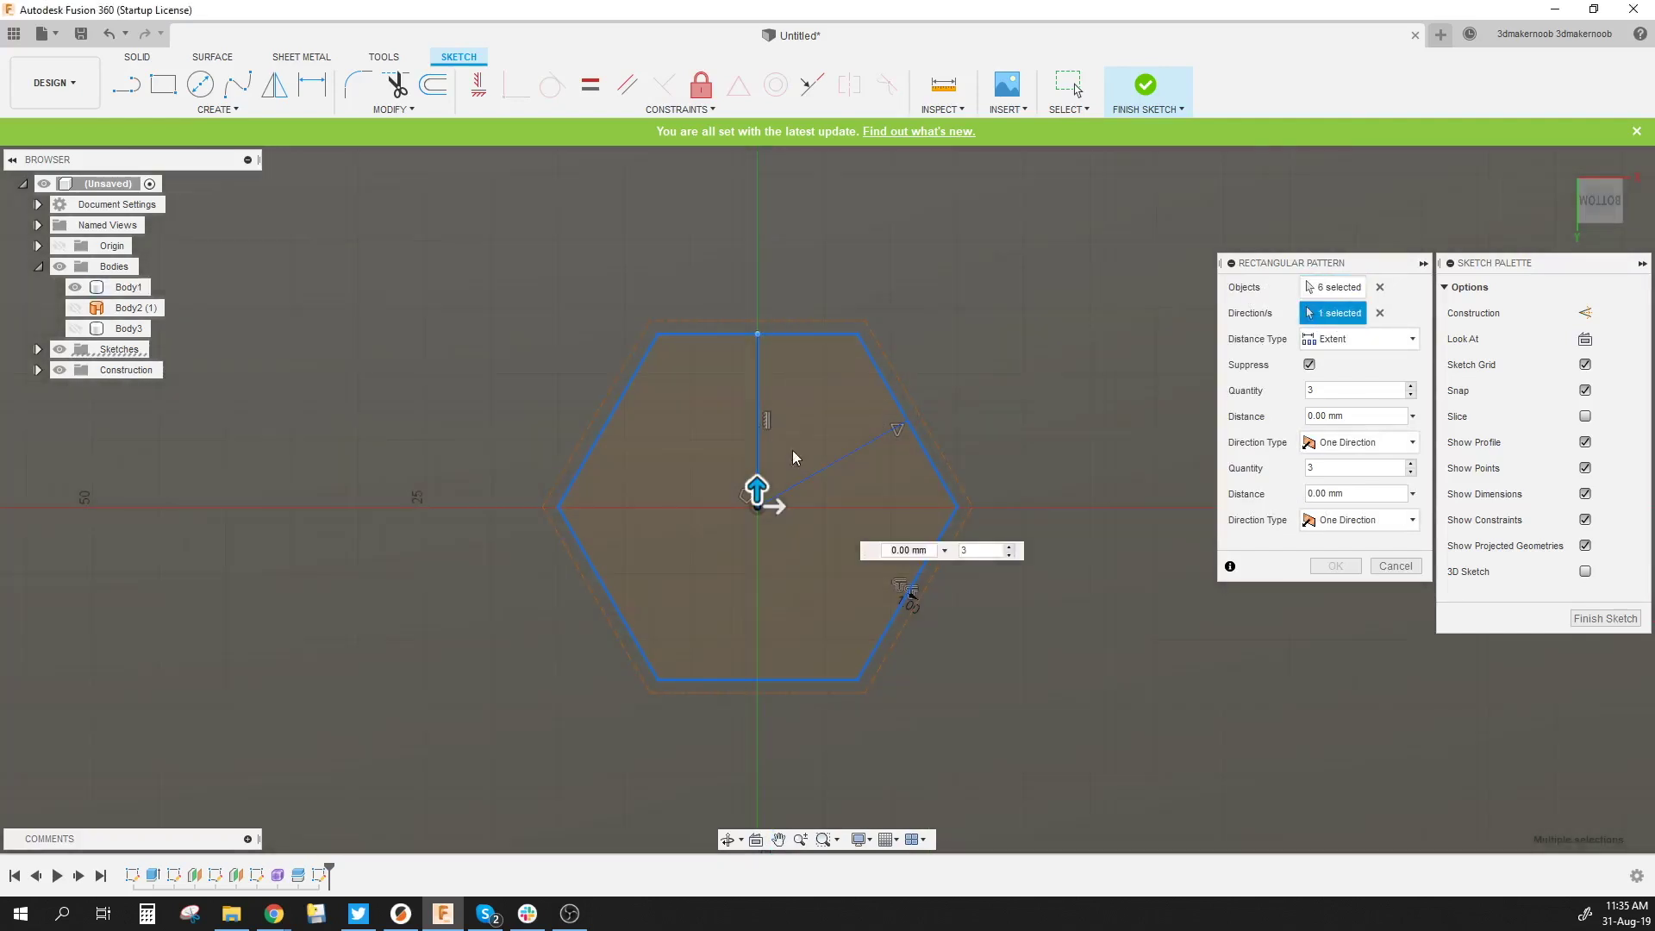
click(846, 463)
scroll(776, 475, down, 5)
scroll(781, 470, up, 1)
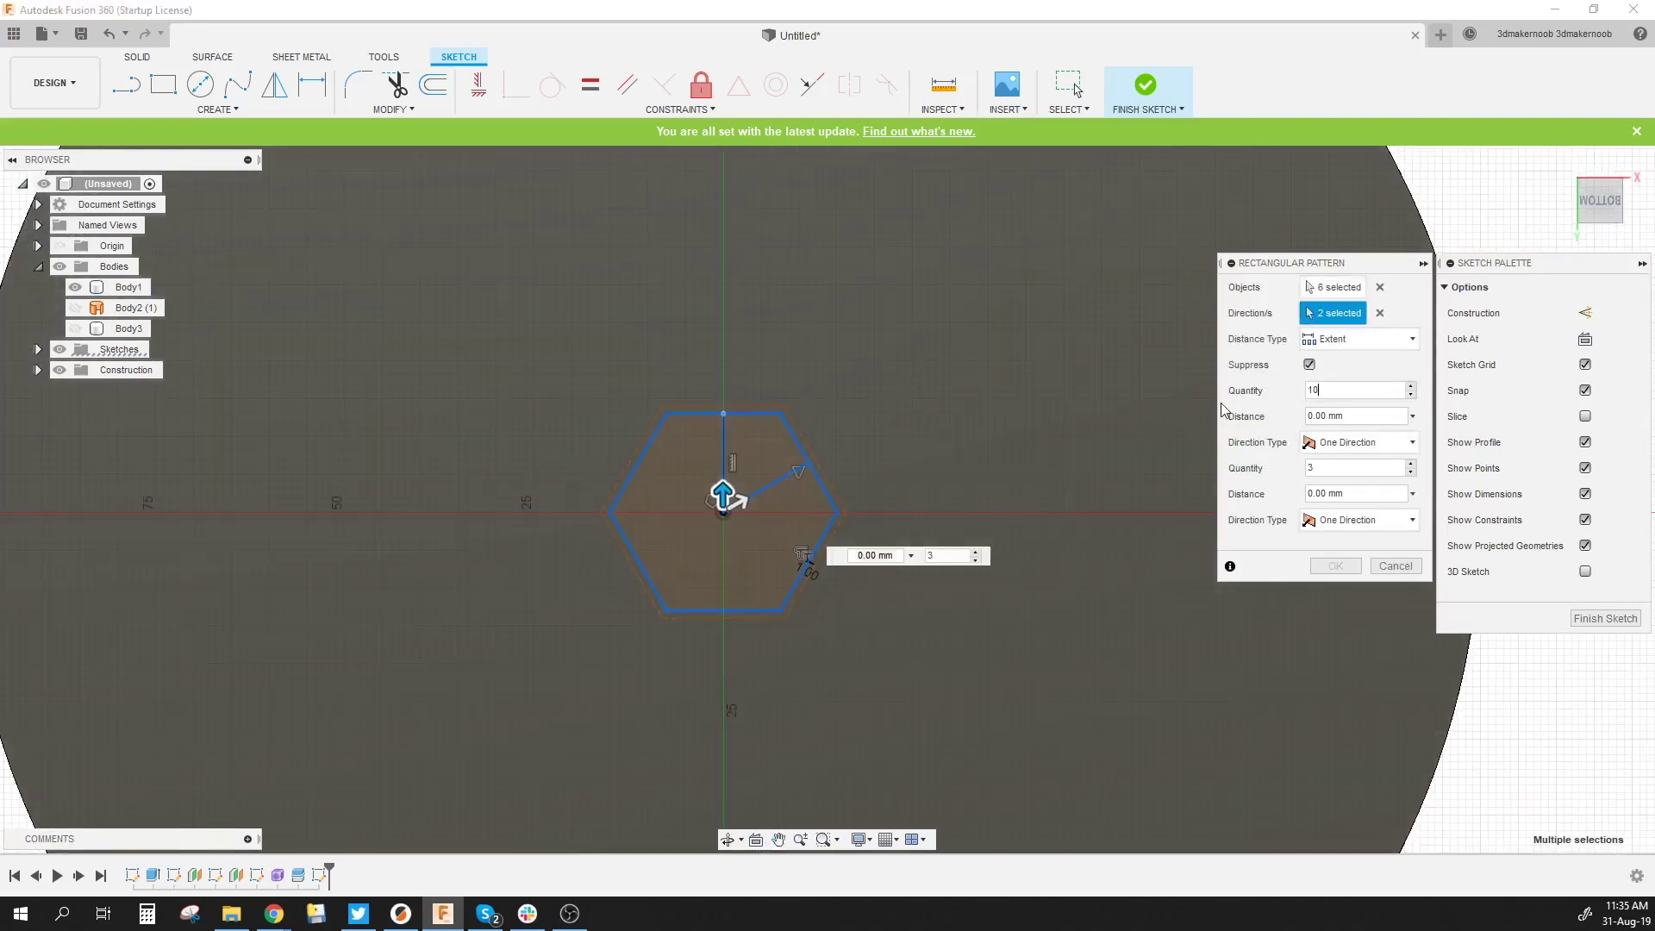
text(10)
click(1341, 468)
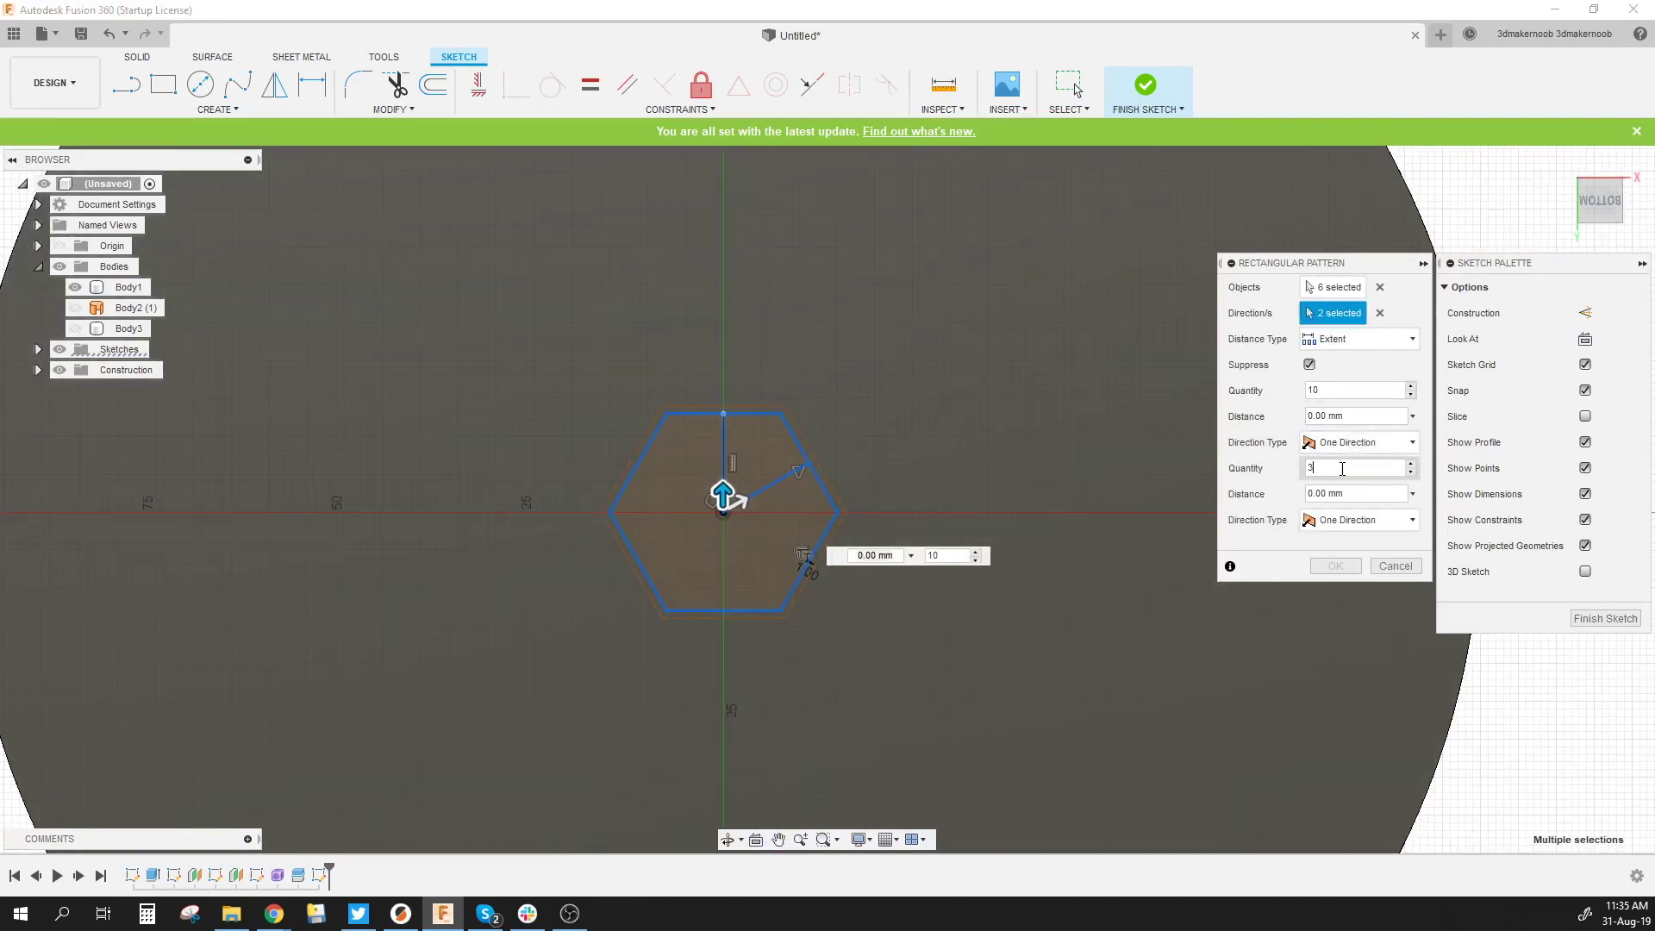
Make both pattern directions symmetric with 140 mm distances and apply the pattern
click(1345, 443)
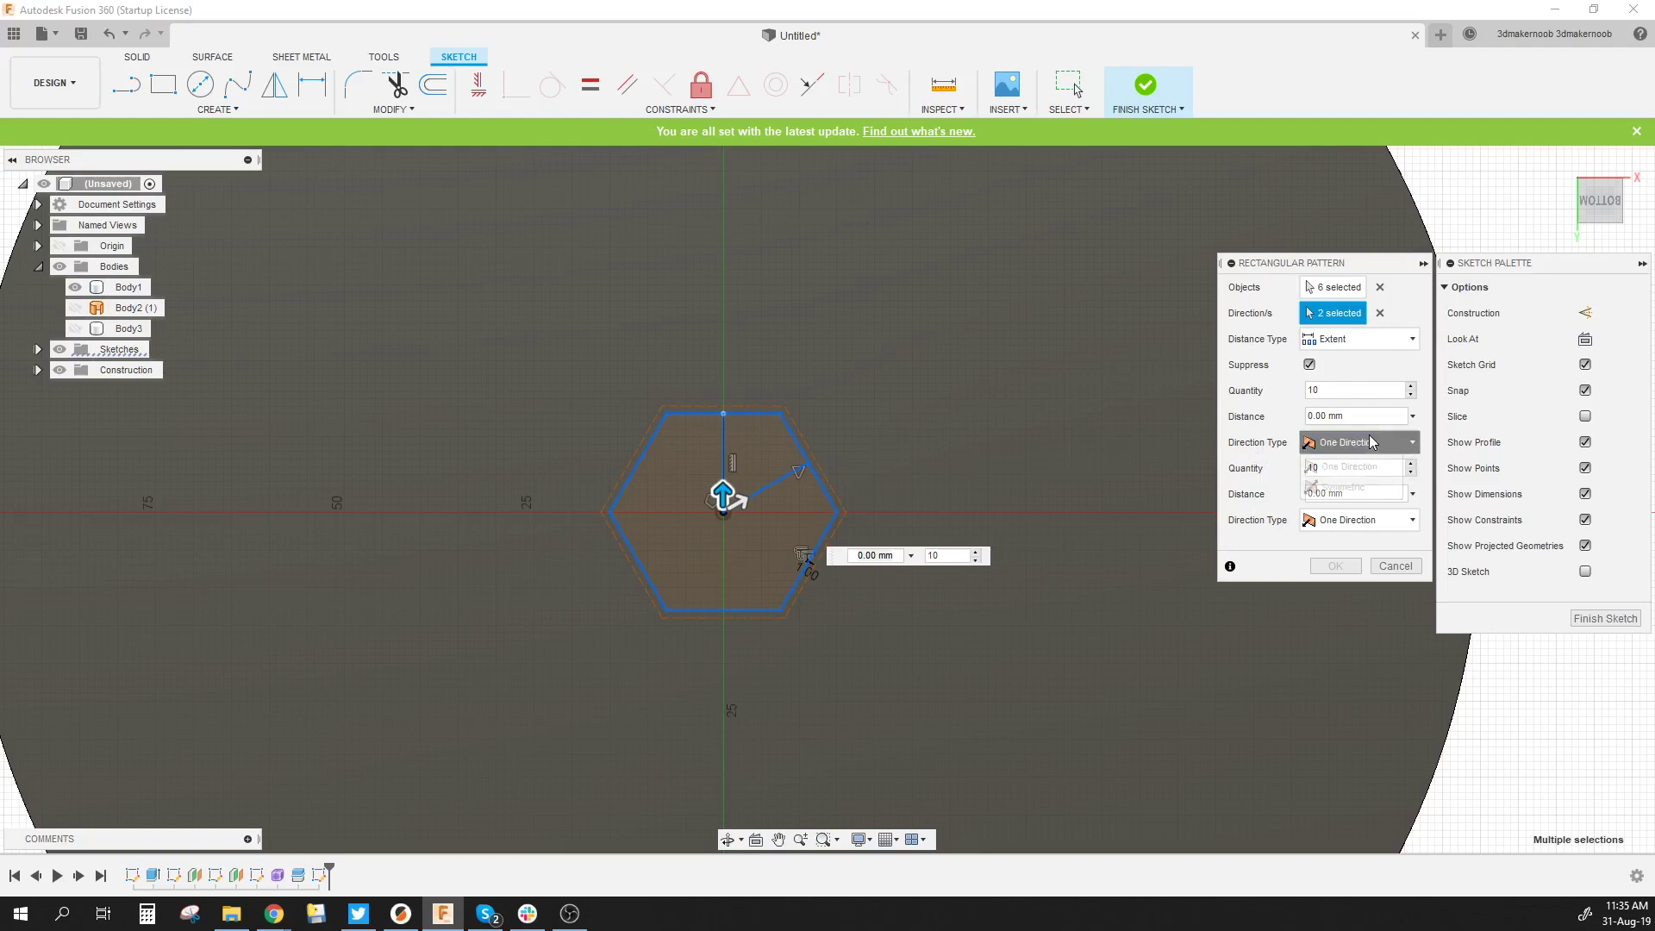
click(1363, 488)
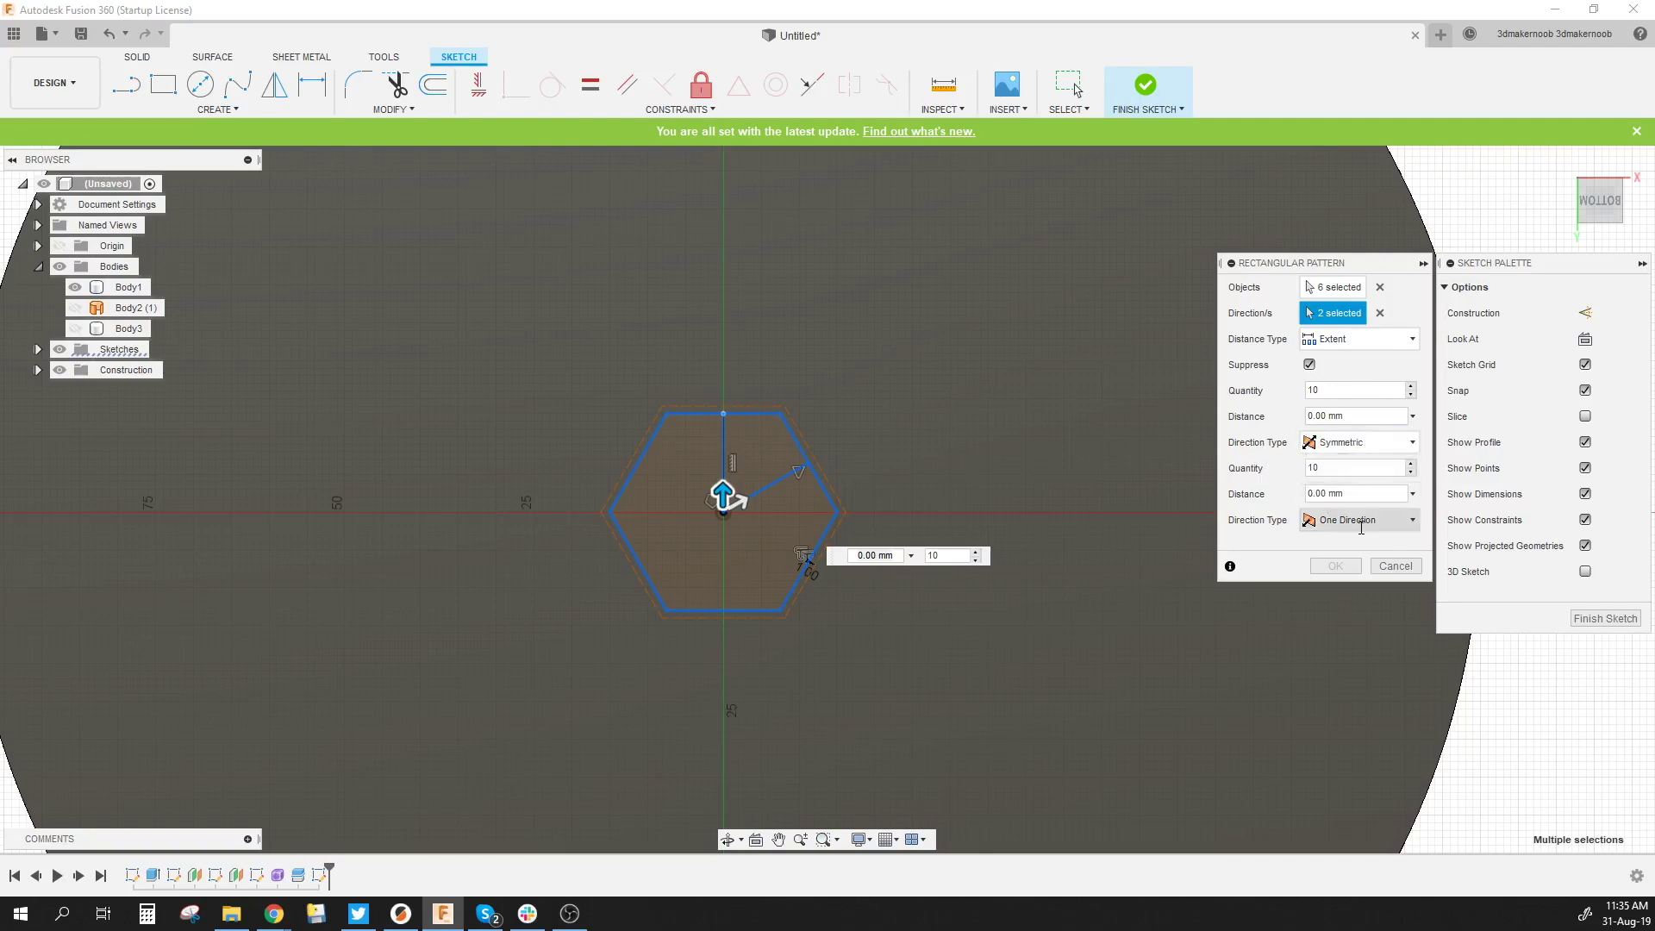
click(1358, 520)
click(1353, 566)
scroll(830, 534, down, 1)
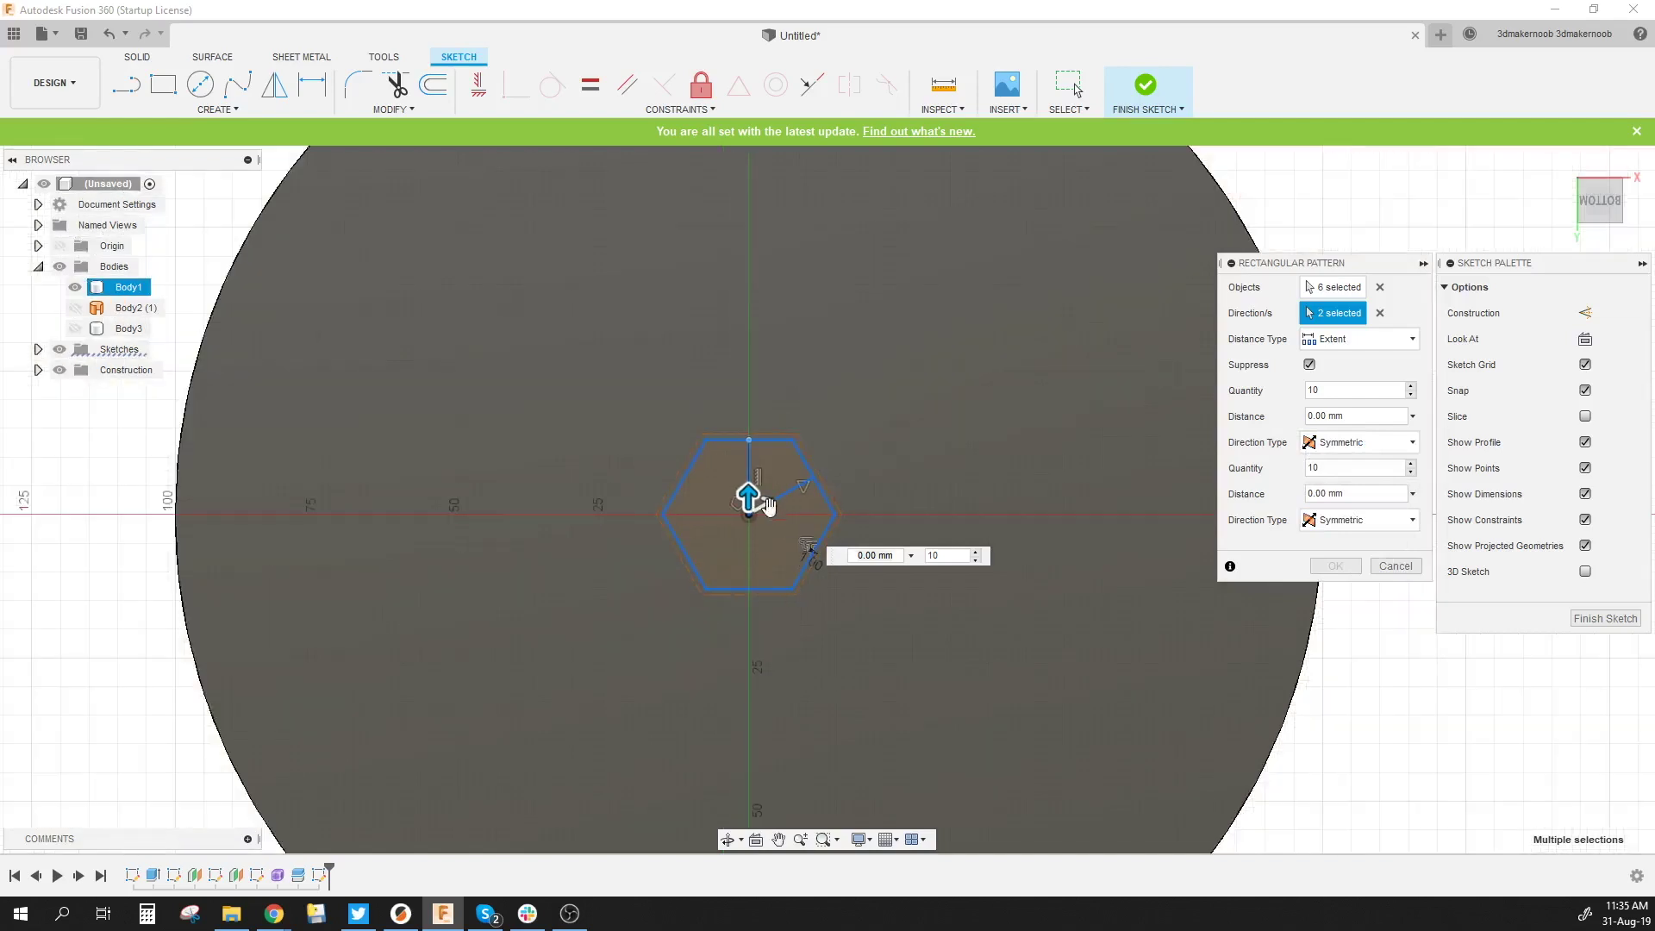
drag(747, 492, 768, 136)
scroll(747, 173, down, 2)
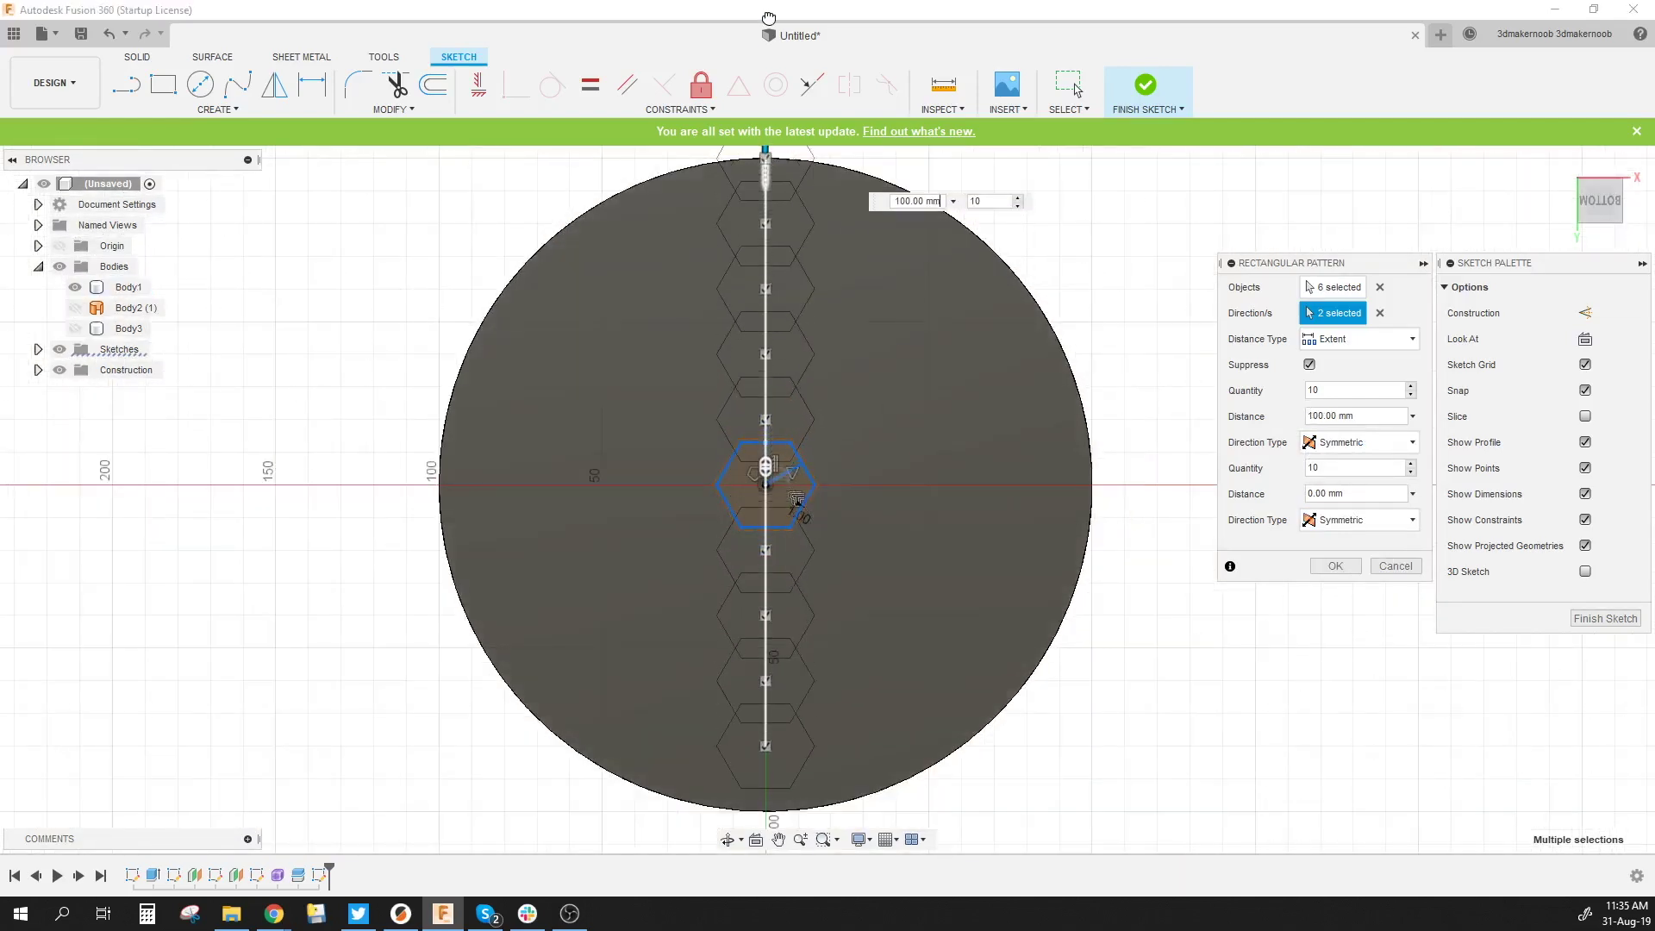
scroll(823, 448, down, 3)
drag(787, 259, 787, 170)
scroll(787, 440, up, 3)
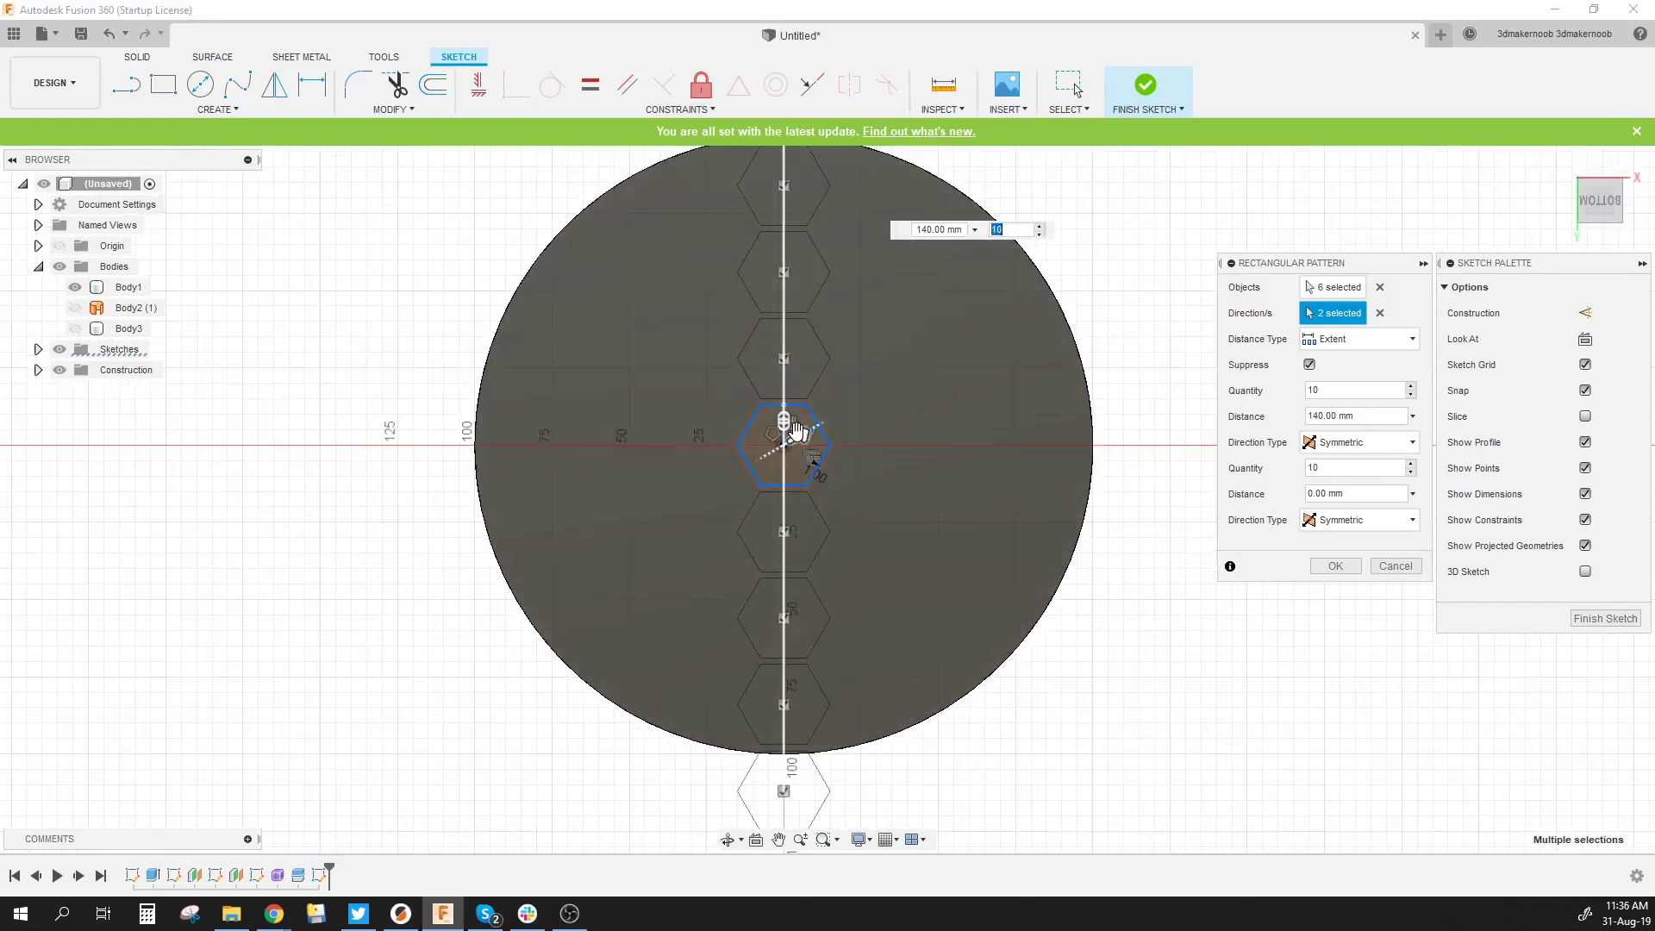
drag(798, 431, 1207, 274)
scroll(804, 415, up, 10)
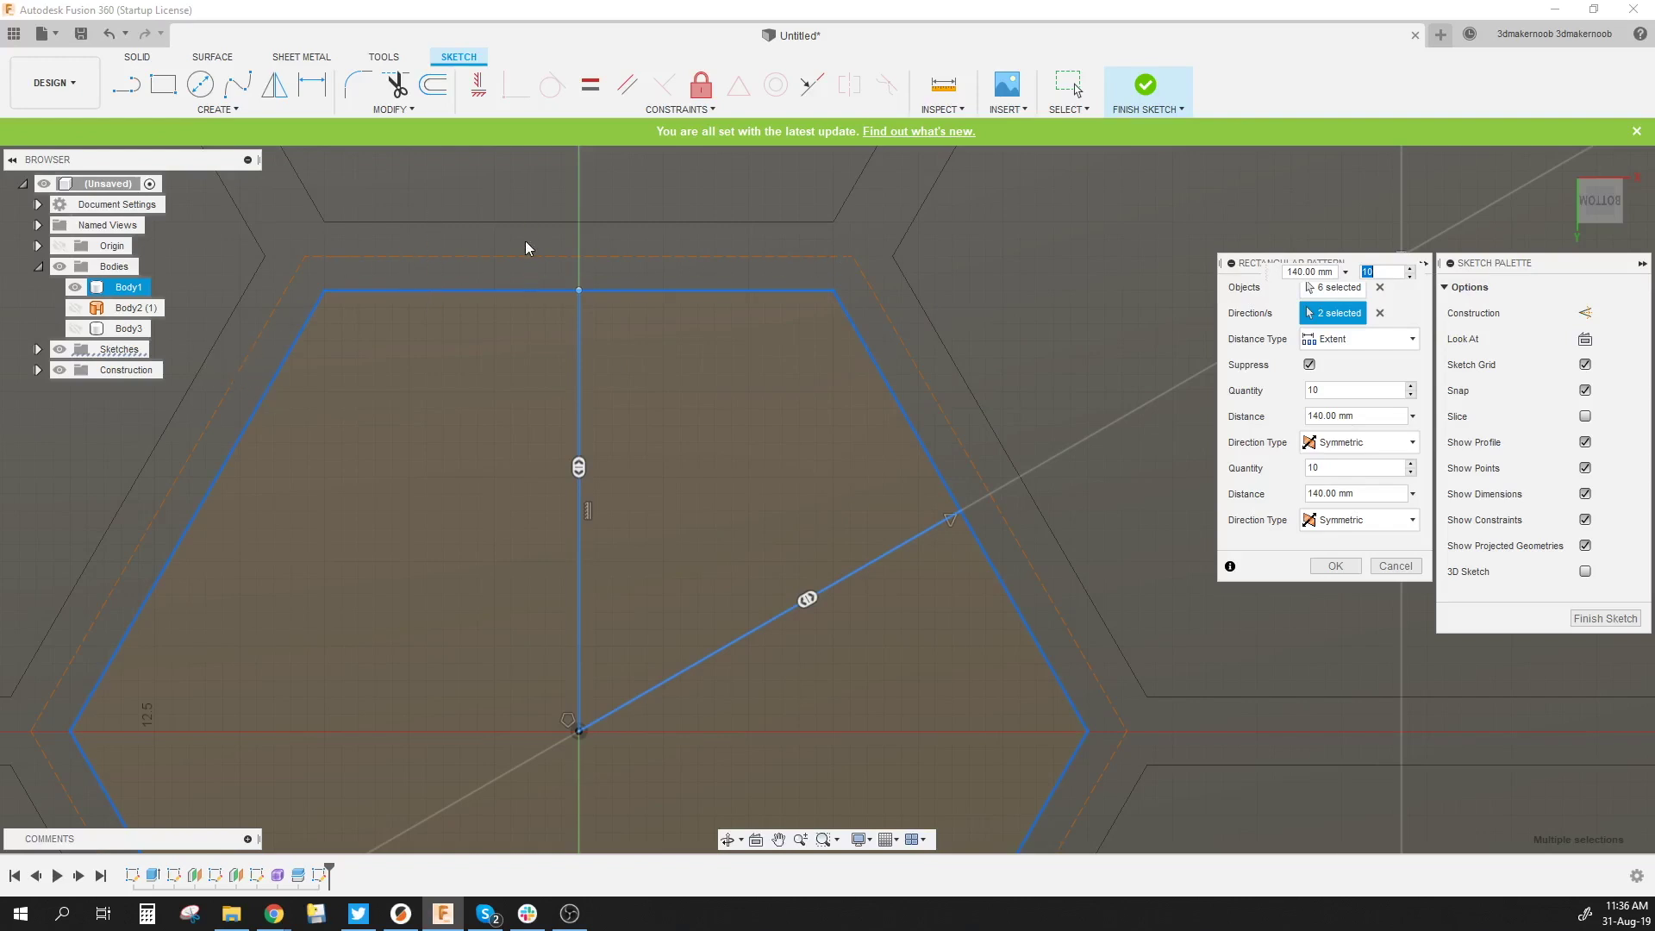
scroll(619, 474, down, 10)
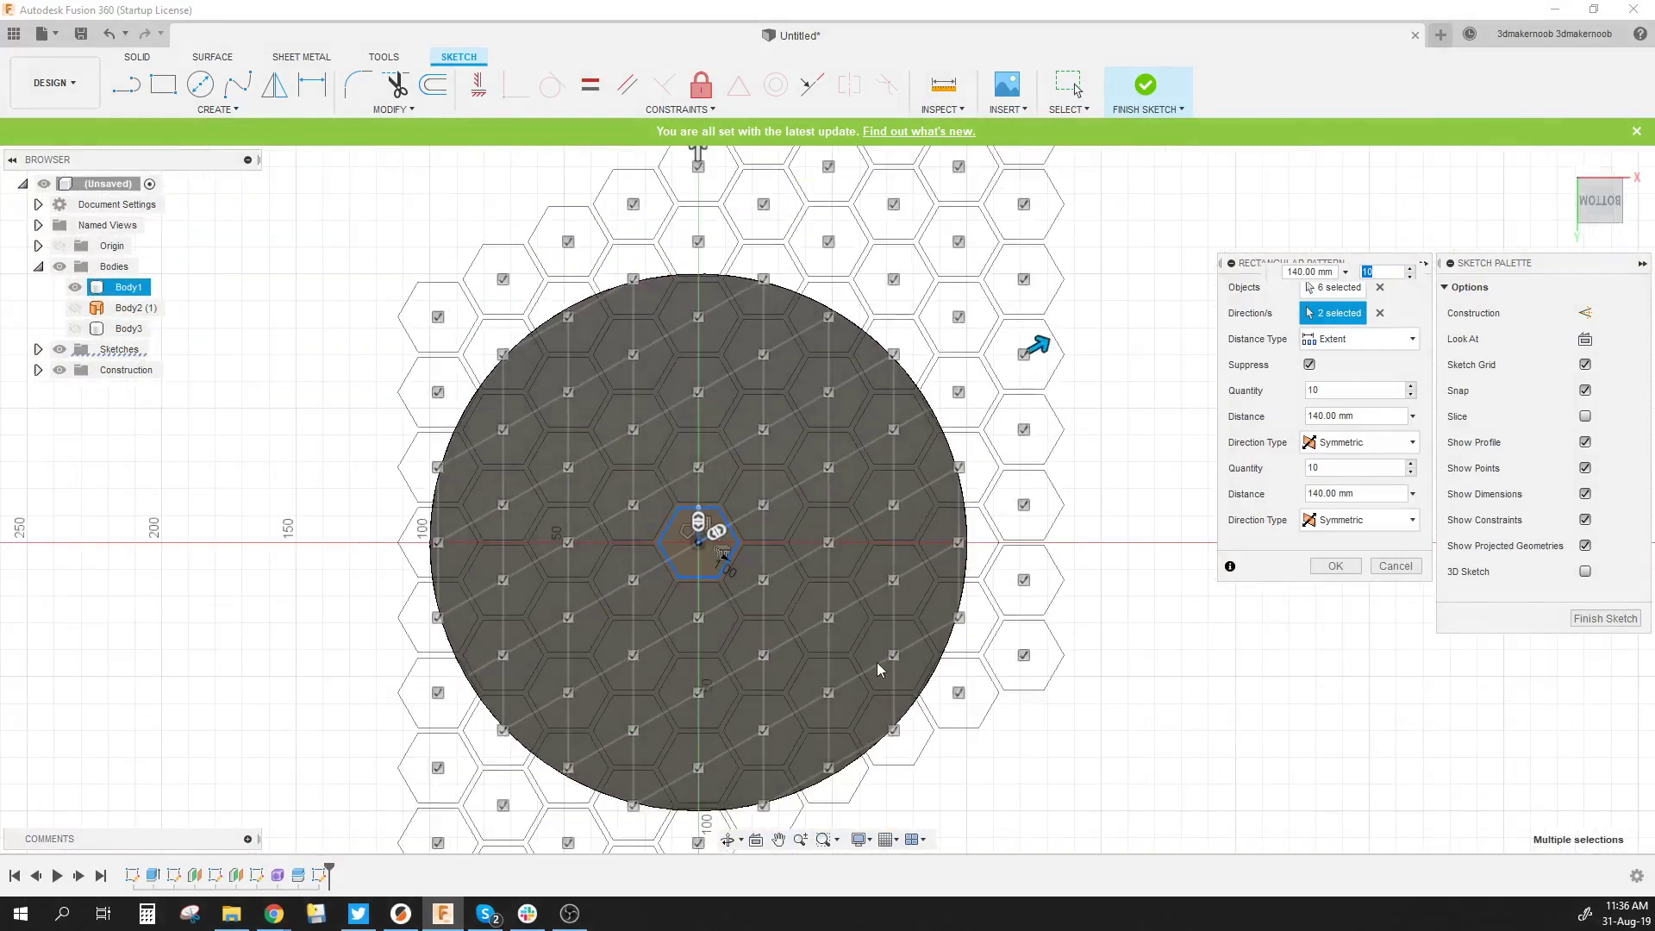
scroll(948, 651, down, 2)
key(Tab)
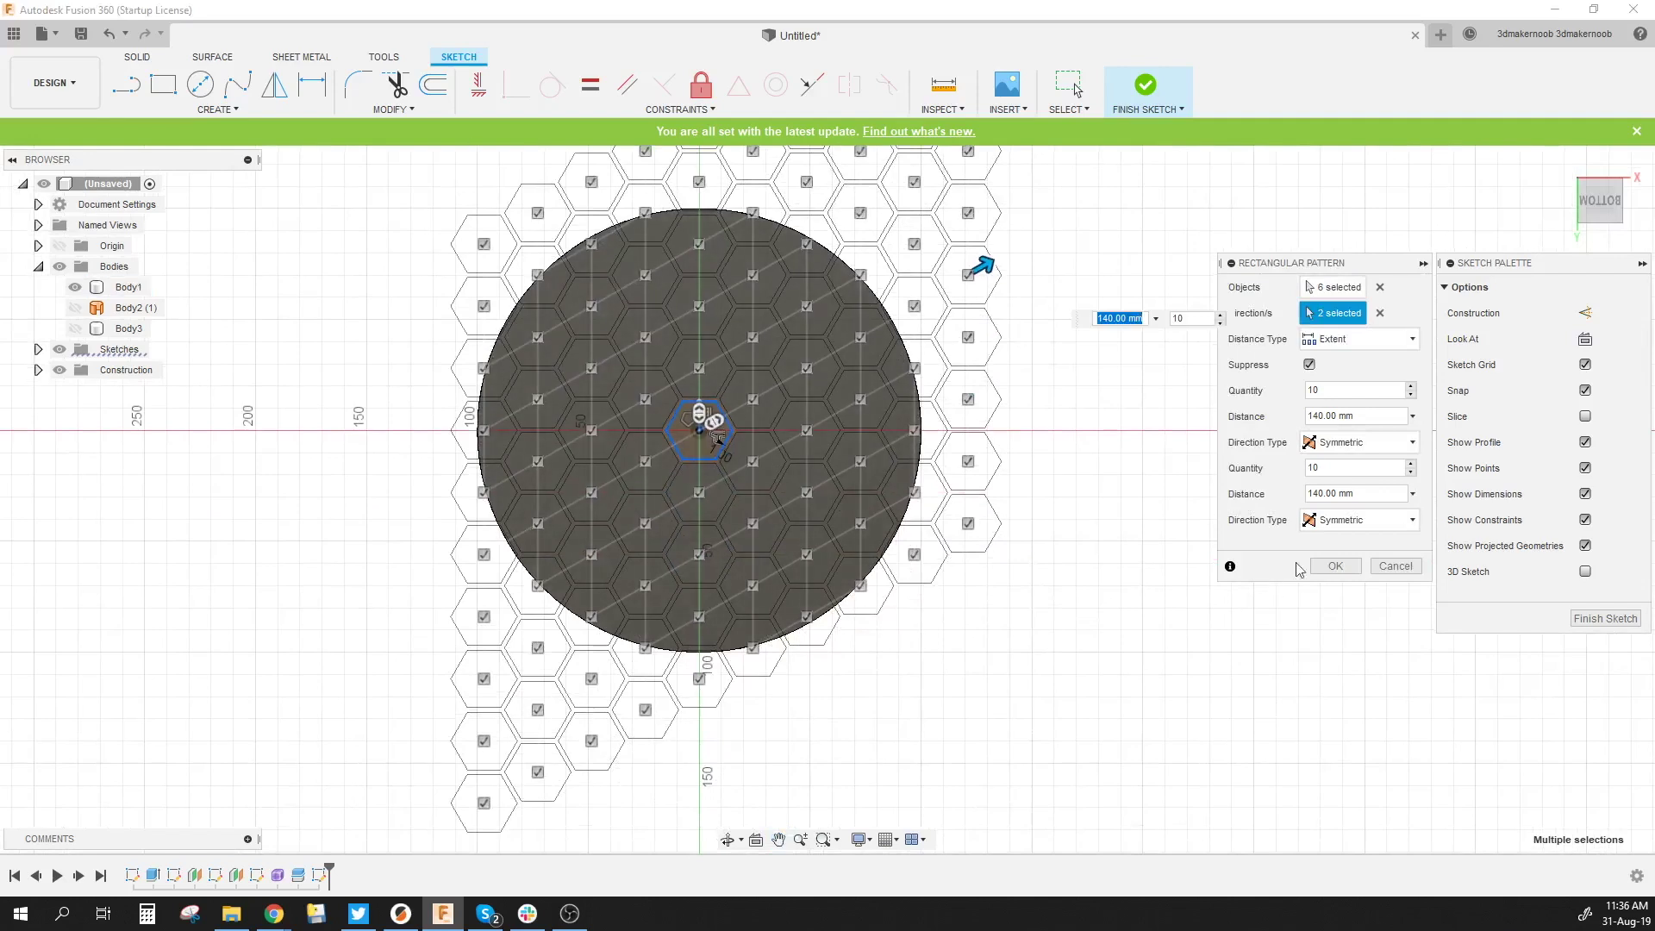
click(1336, 566)
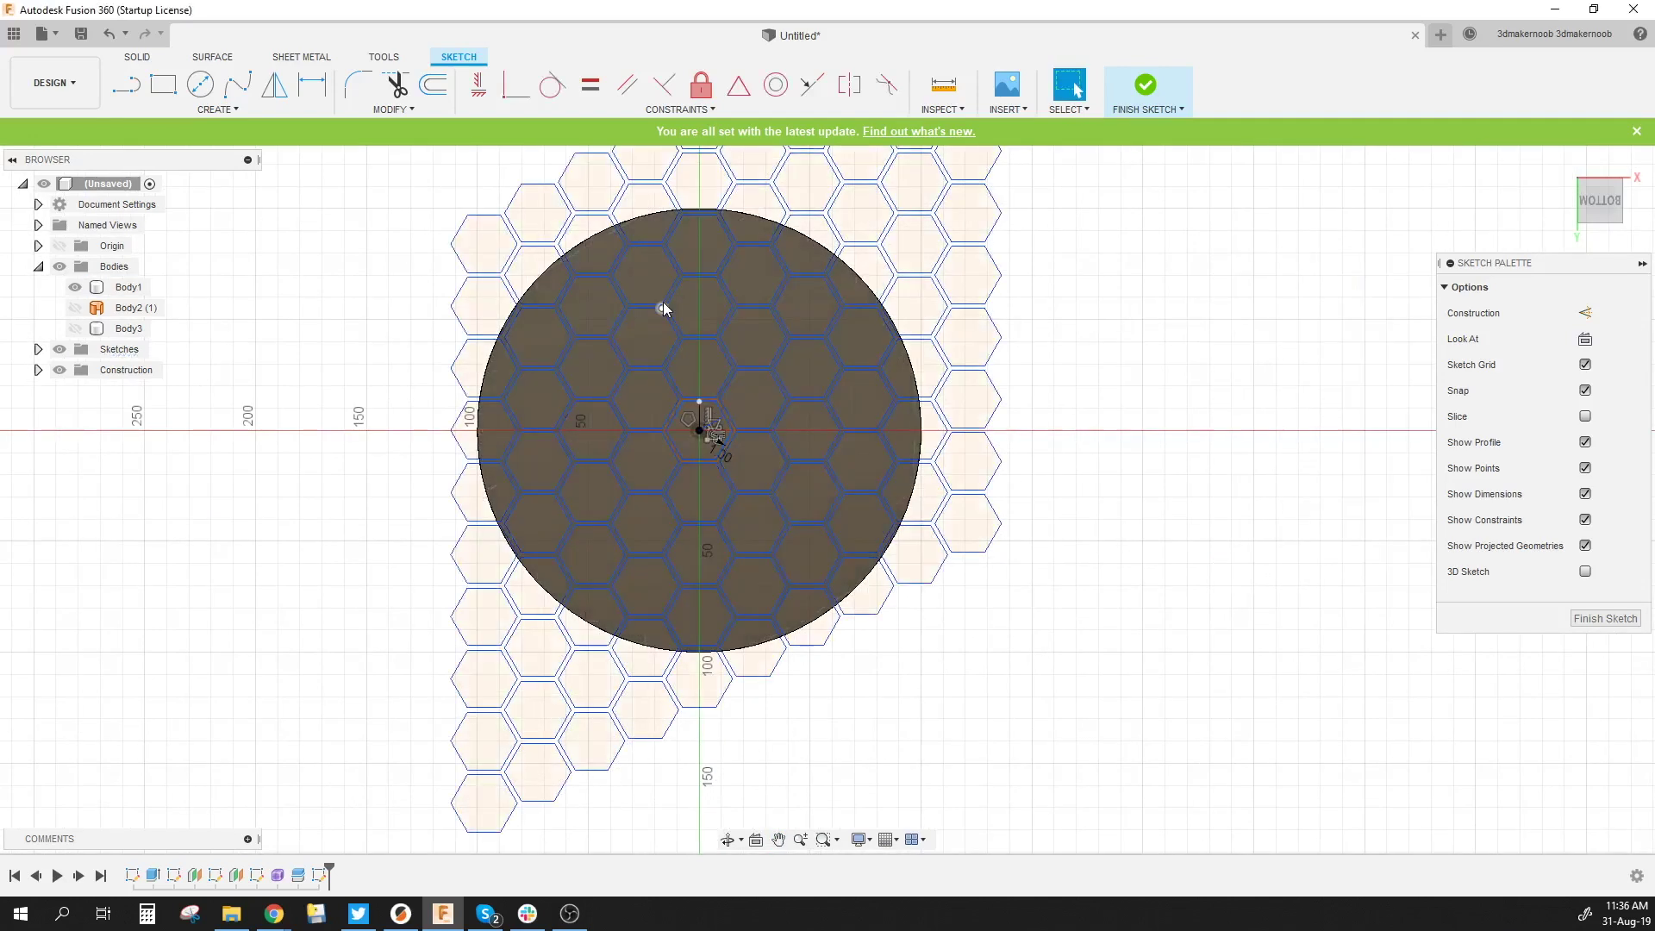
Dimension the gap between two adjacent hexagon edges to 1 mm
scroll(726, 416, up, 10)
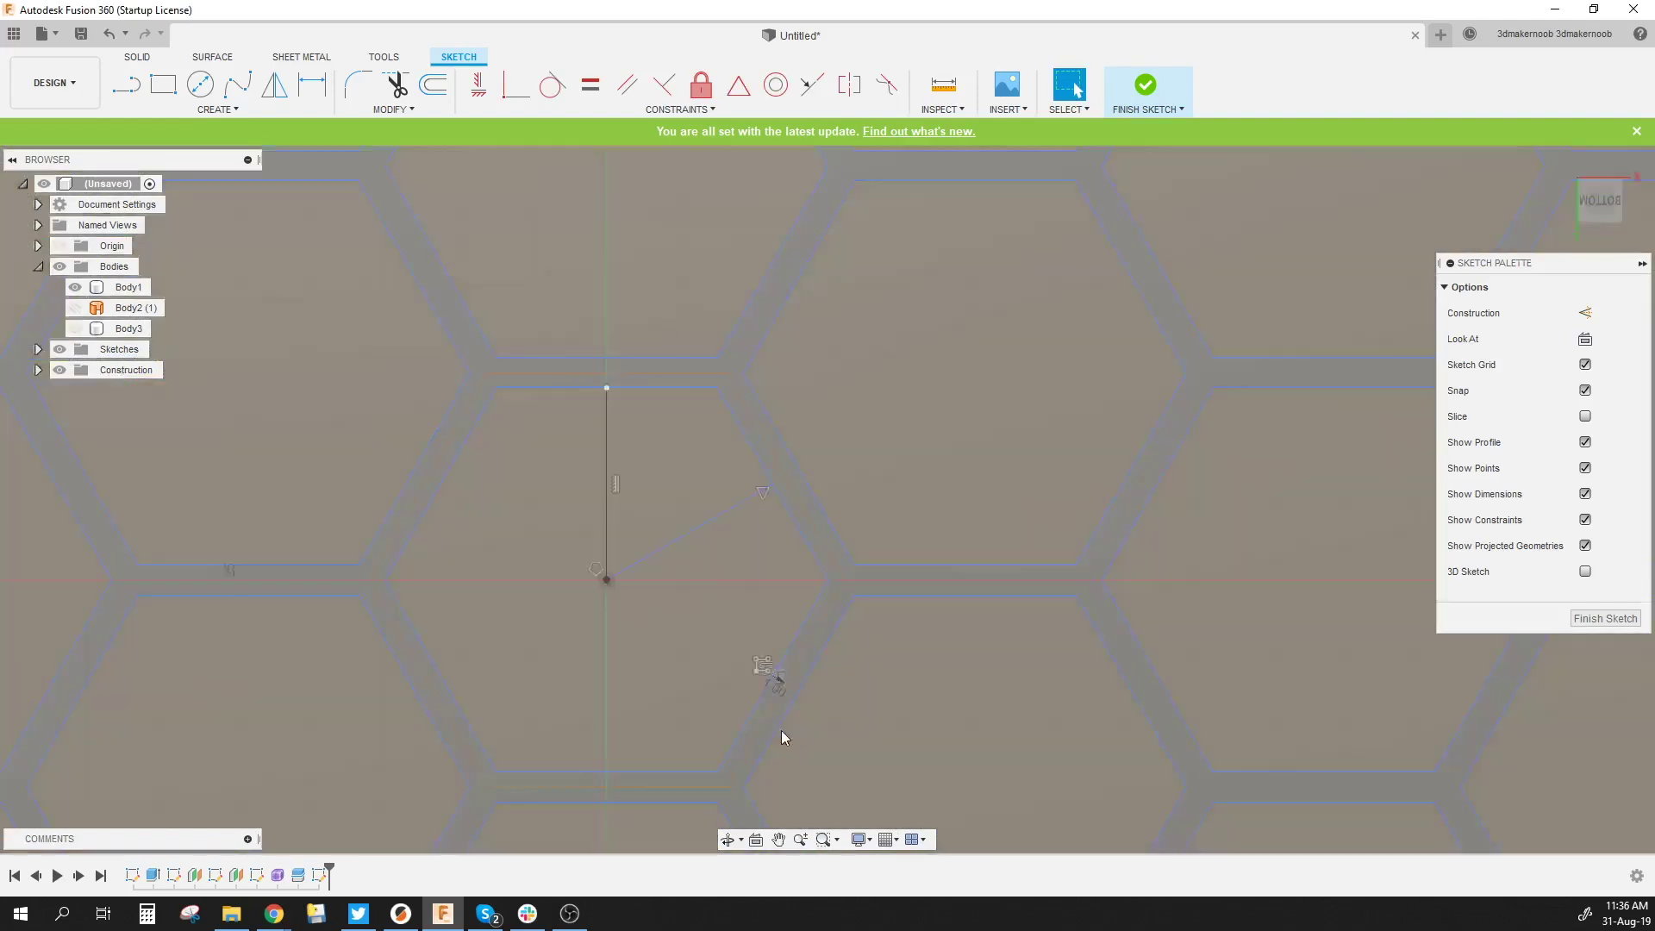
key(d)
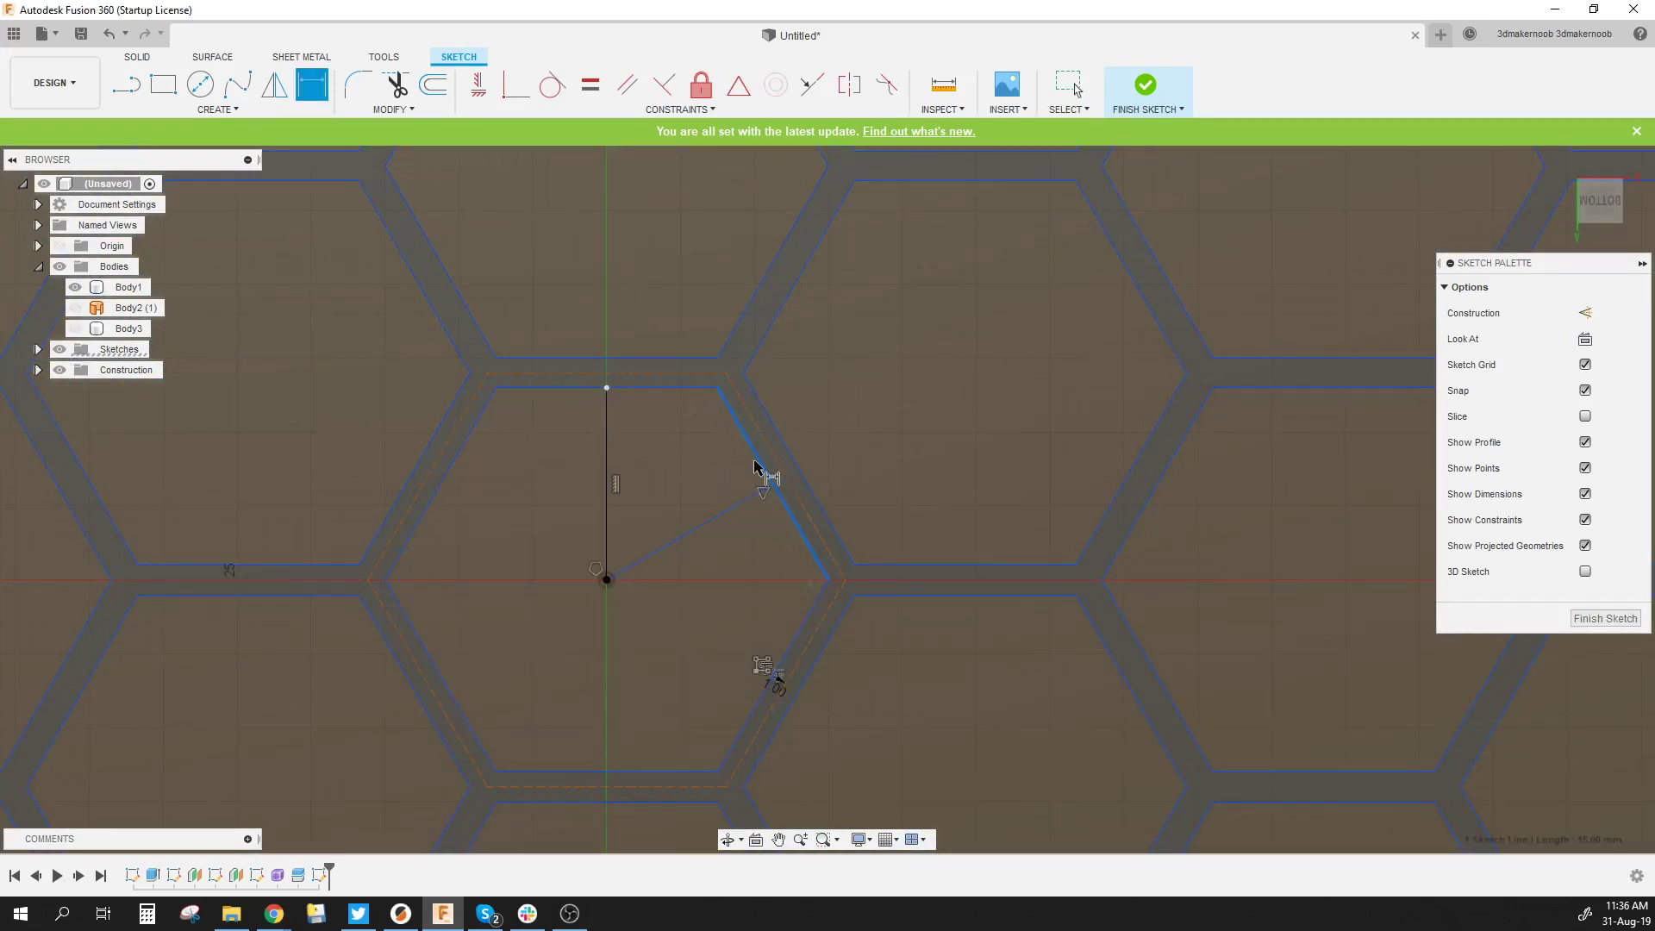
click(790, 455)
click(879, 639)
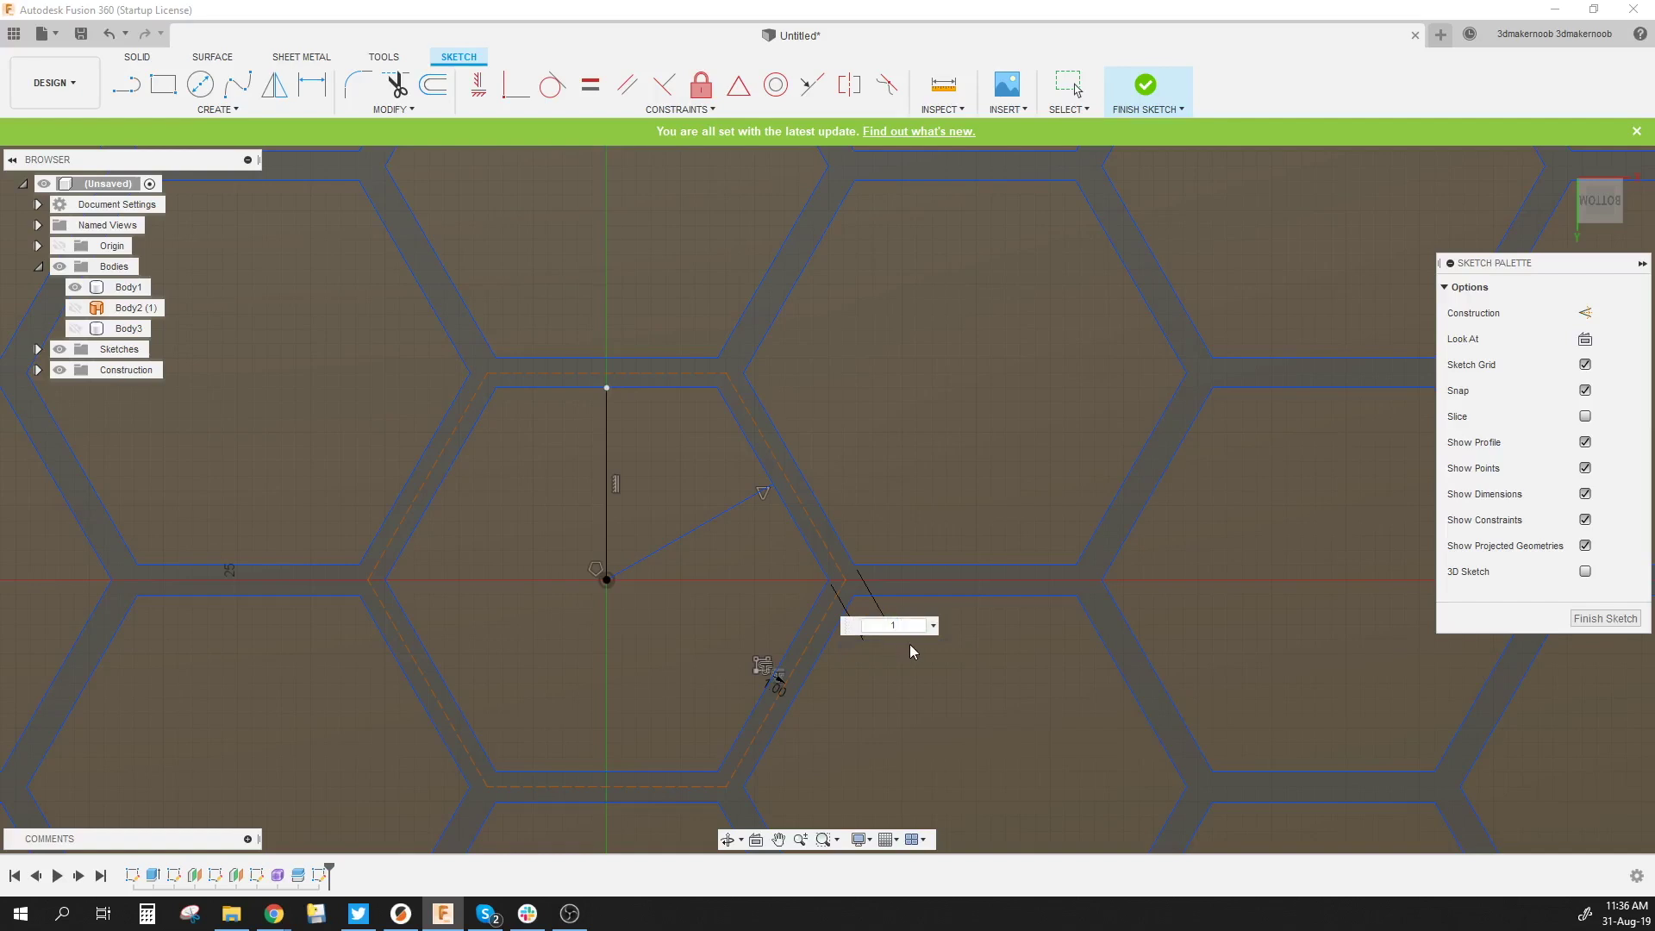
key(Return)
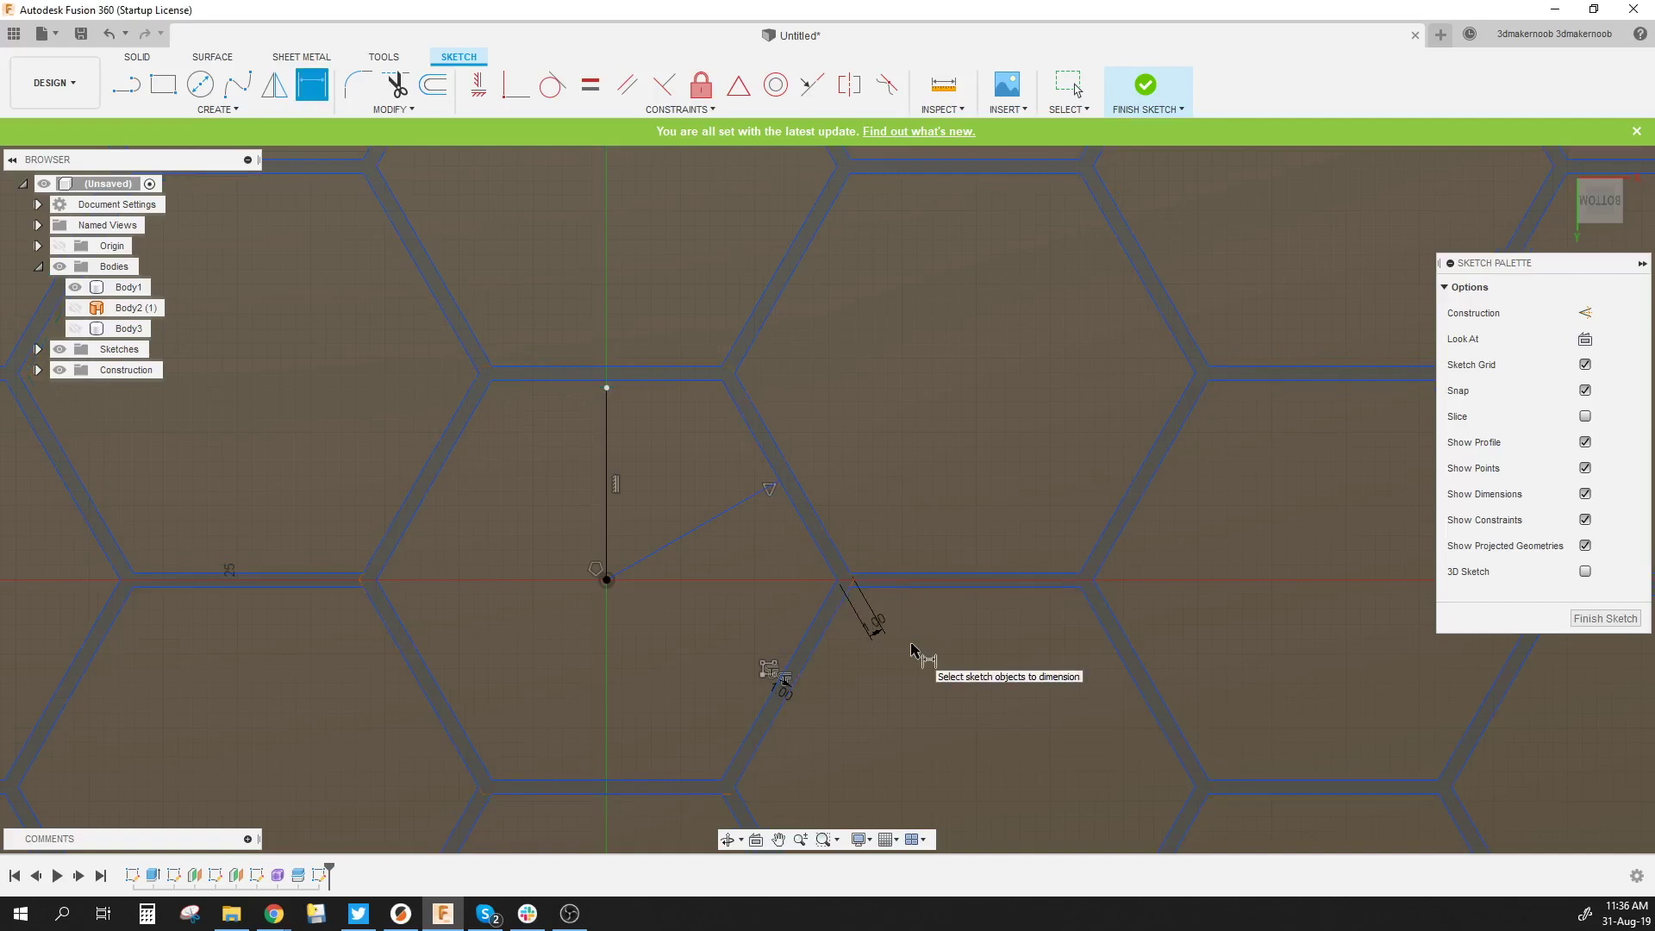
scroll(913, 648, down, 5)
key(Escape)
scroll(971, 714, down, 3)
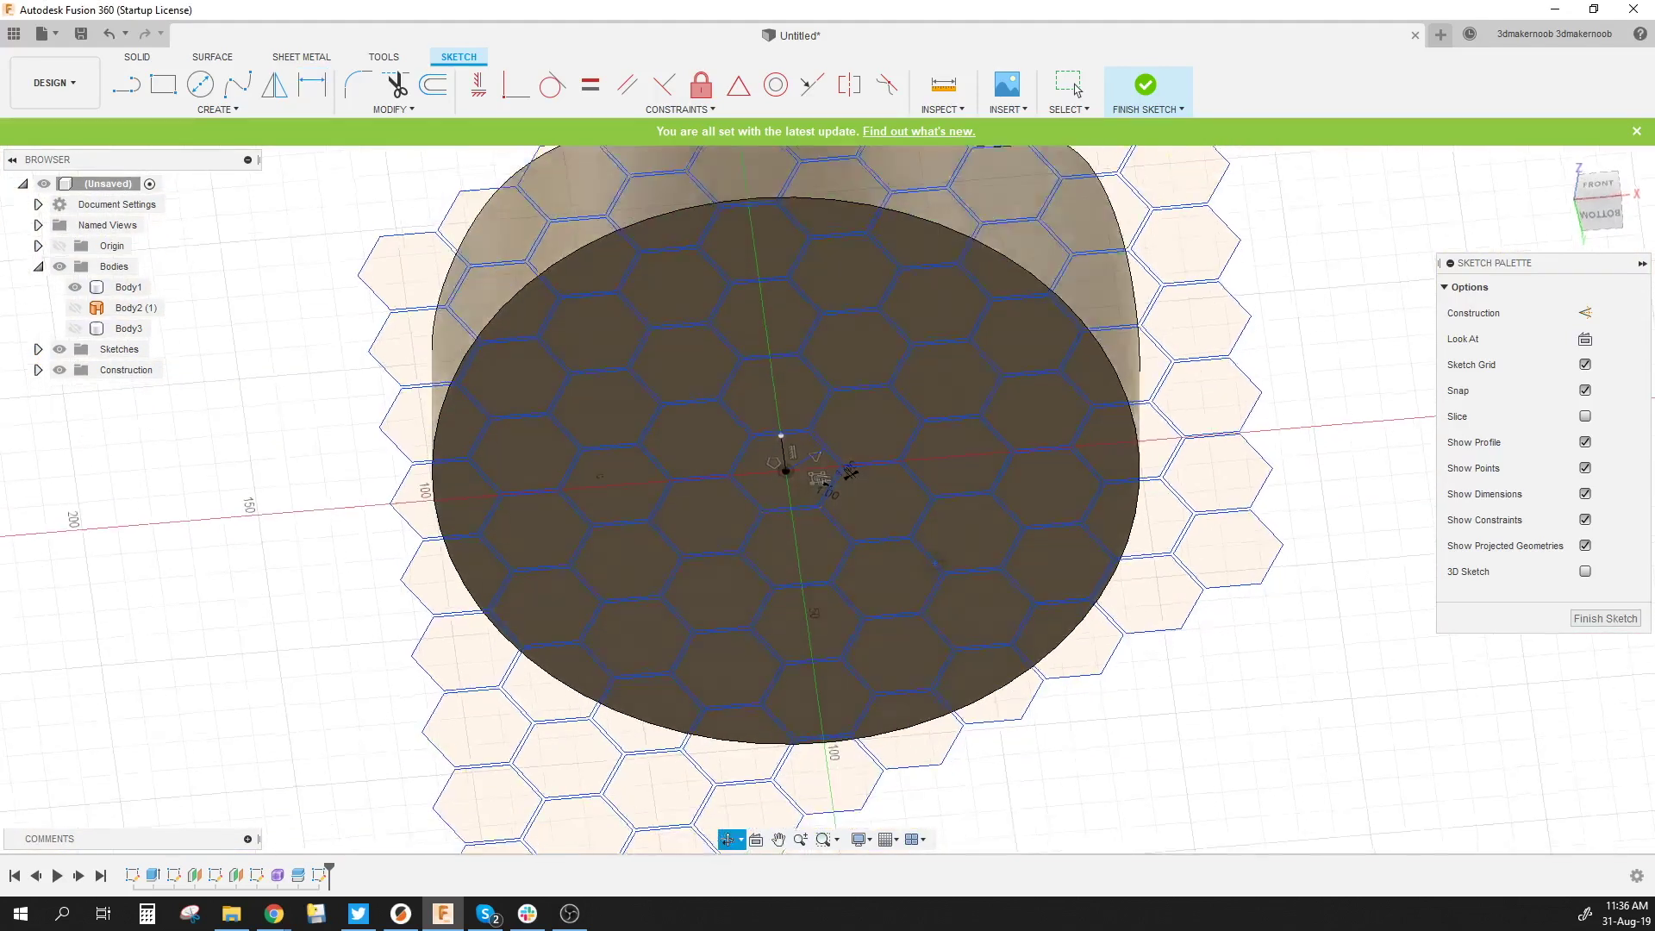
Draw a rectangle enclosing the entire honeycomb pattern
key(r)
click(1052, 207)
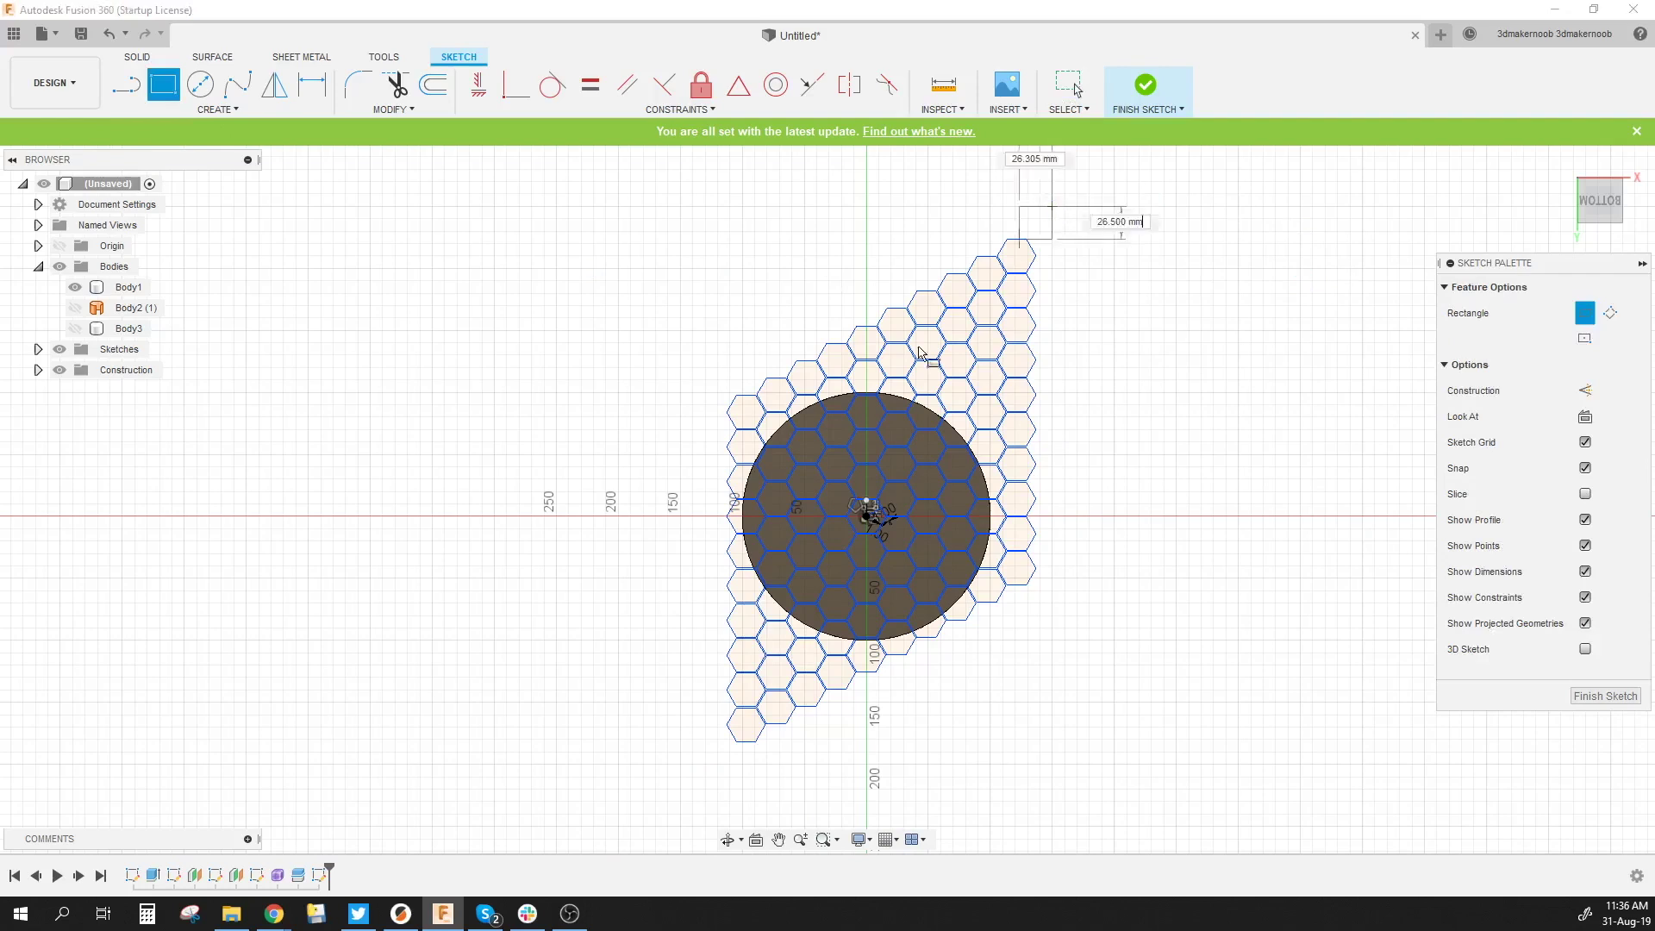
click(699, 779)
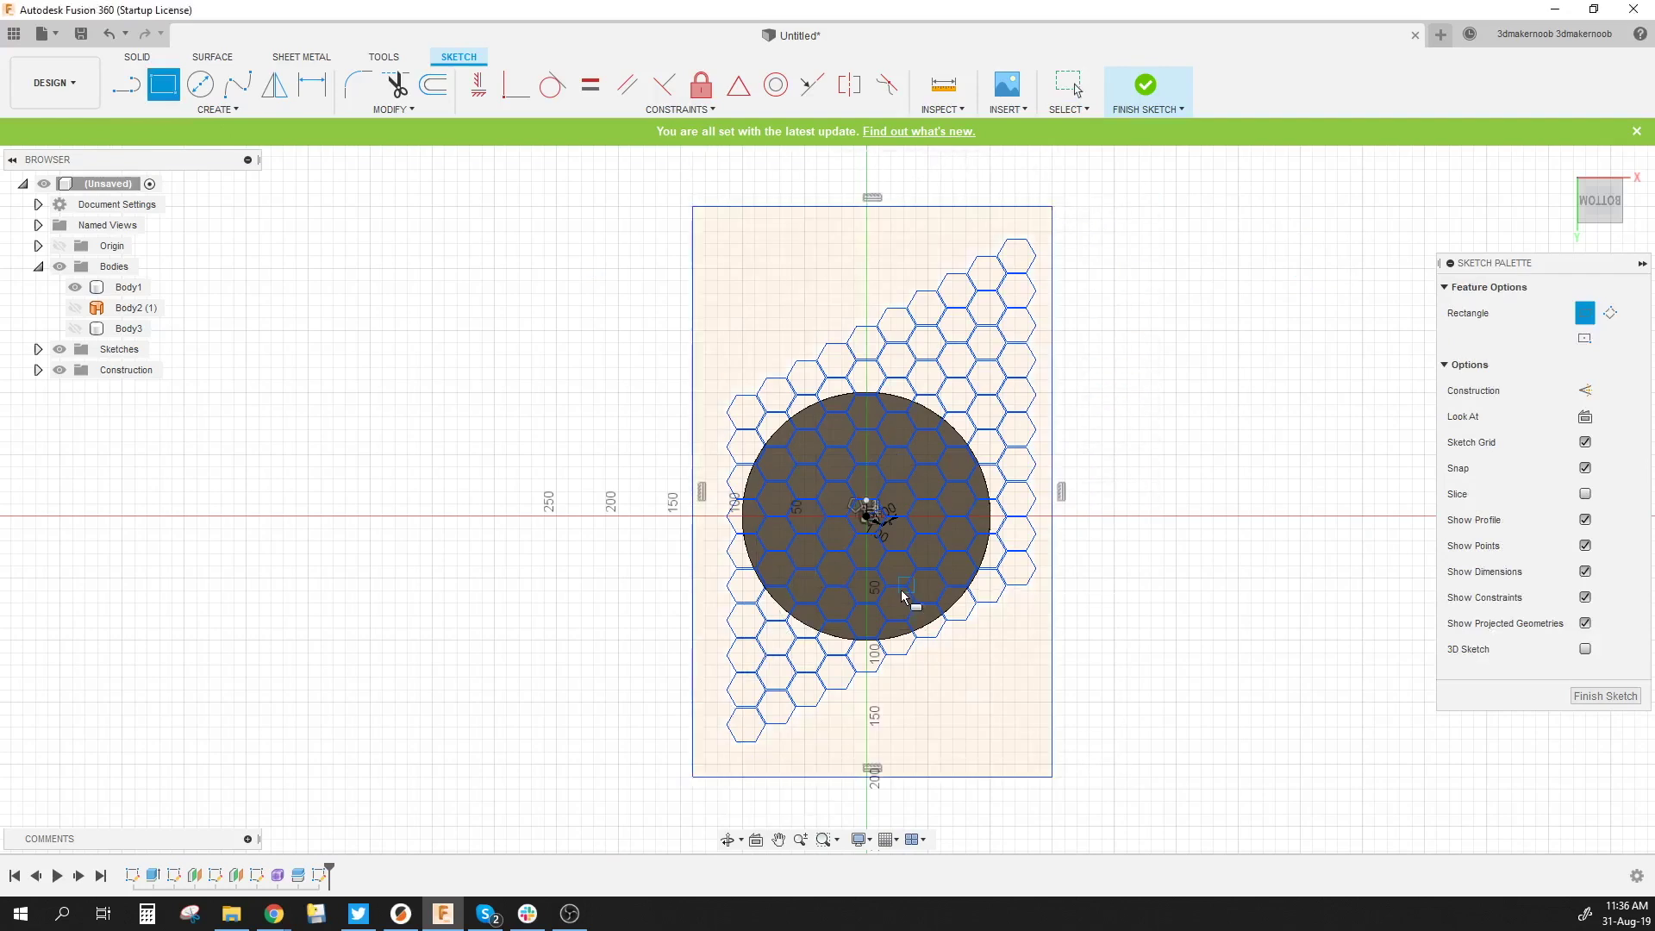
scroll(929, 317, up, 2)
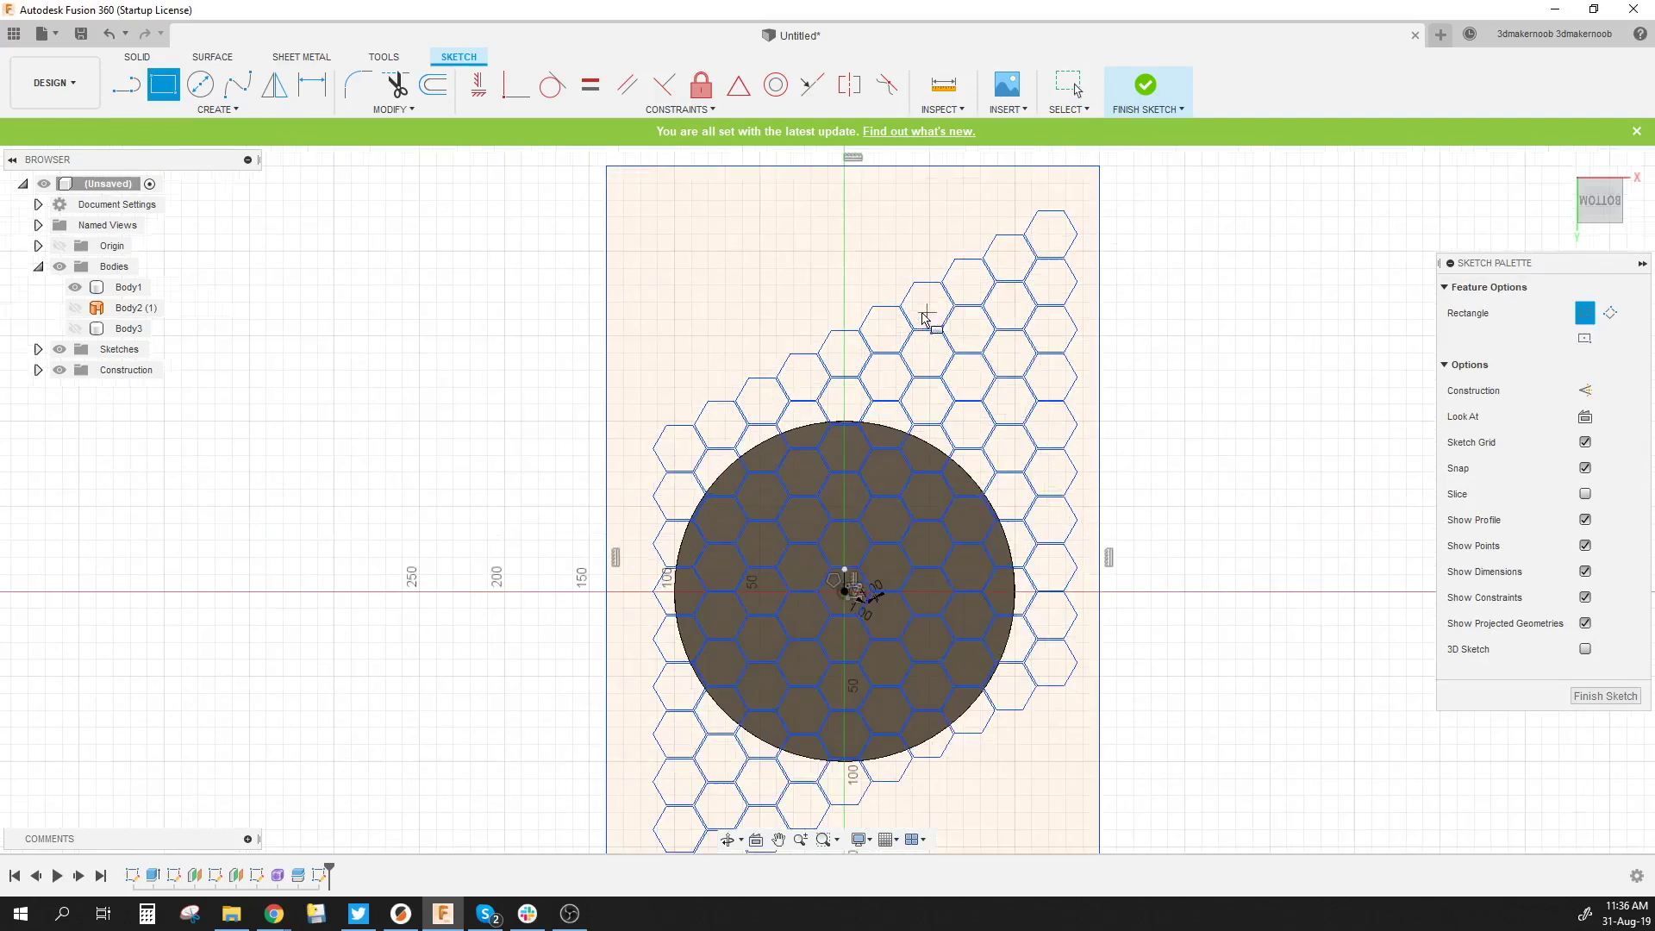
Finish the sketch and select the gap region around the hexagons as the profile
click(1604, 698)
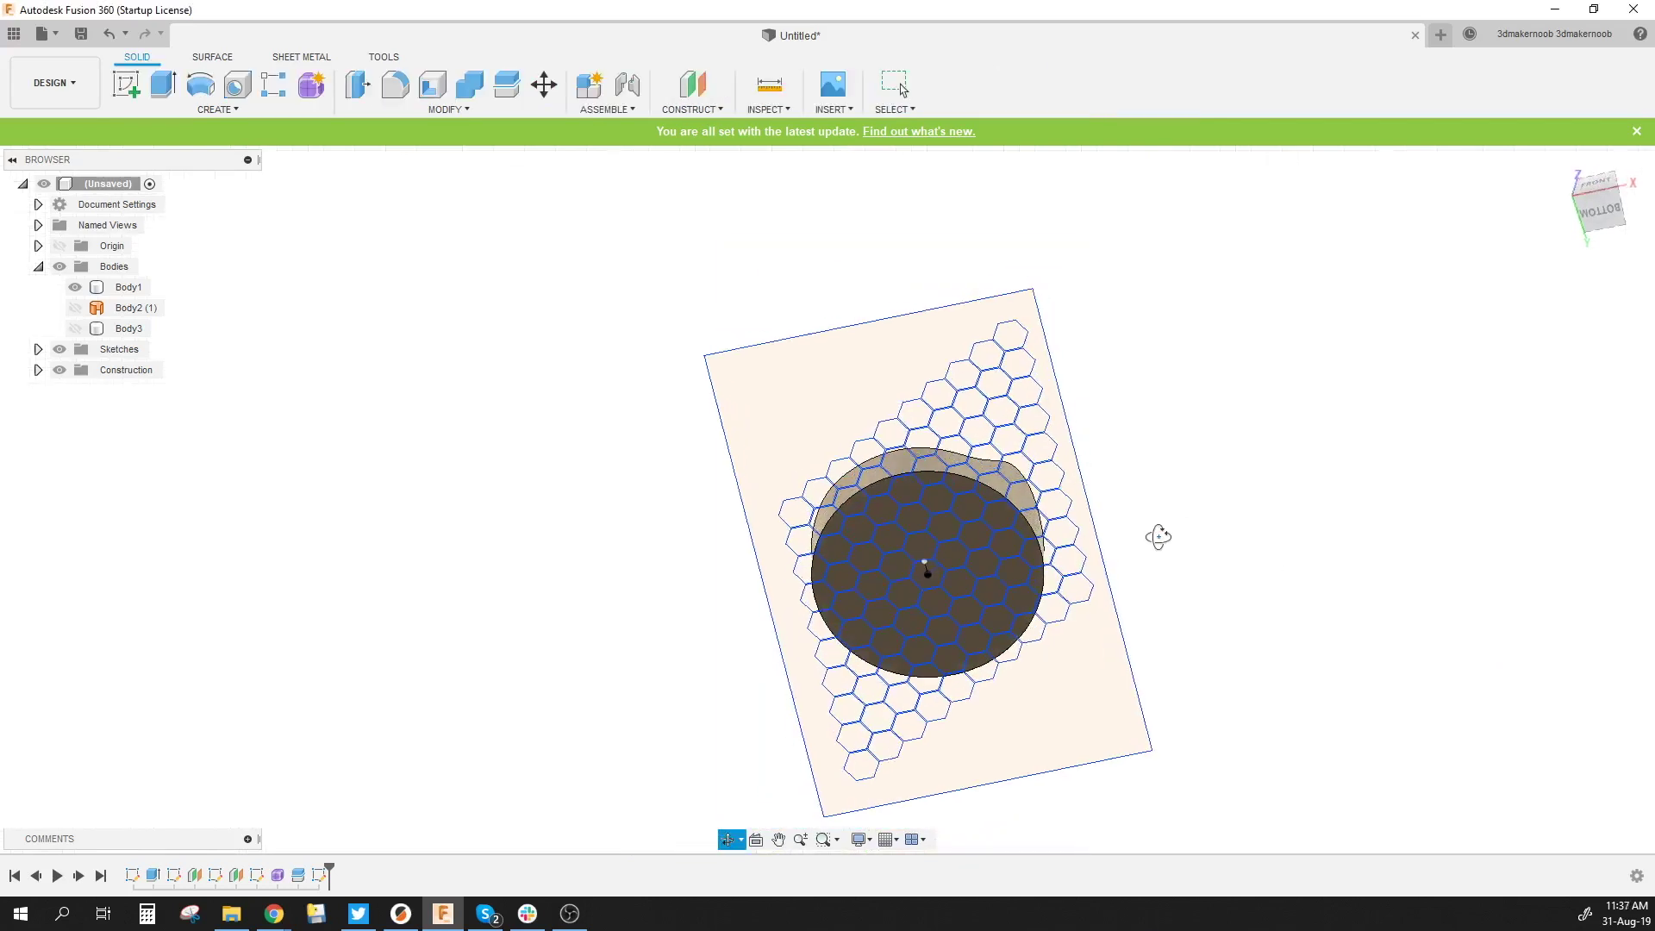
click(815, 431)
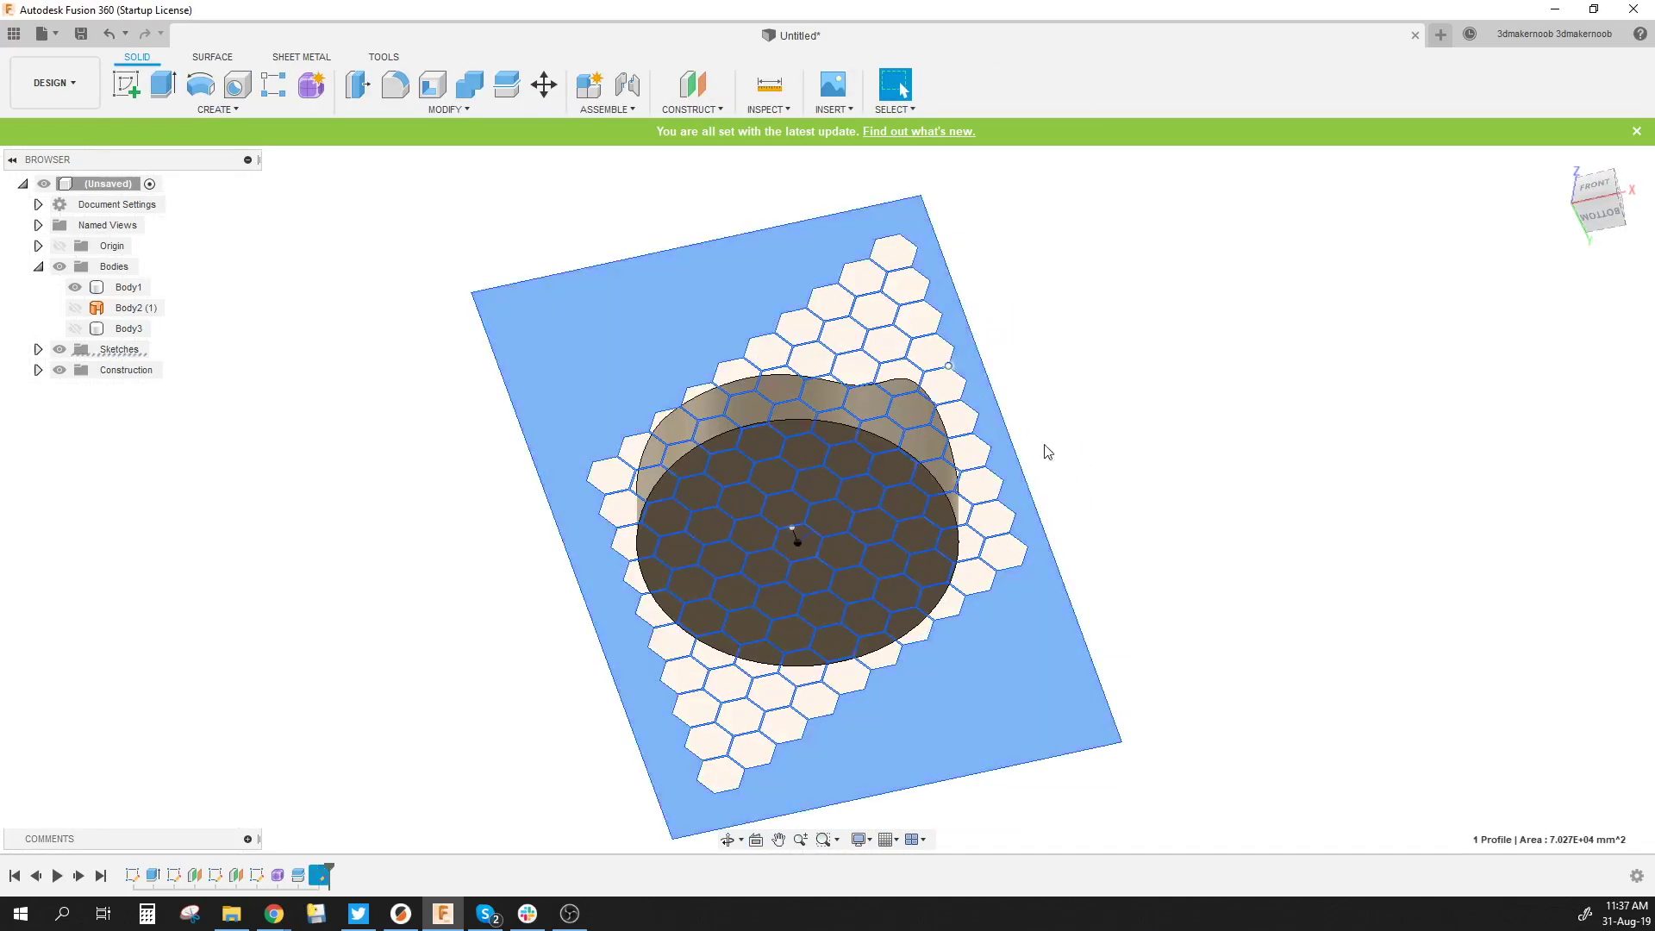
click(1600, 212)
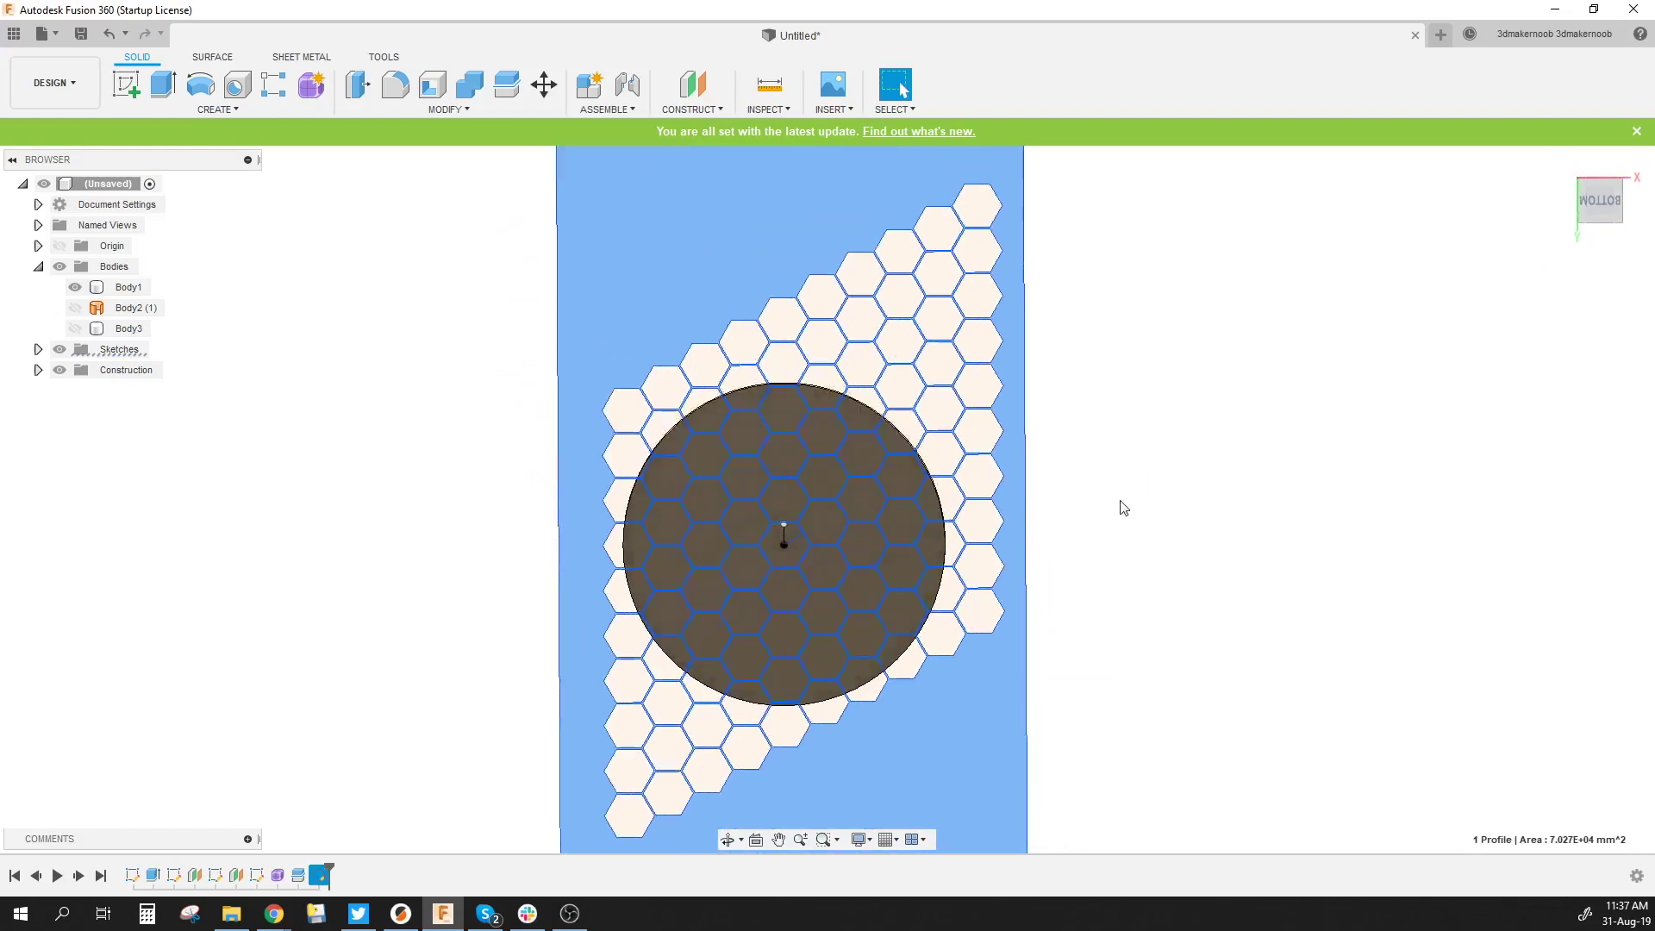
scroll(1077, 638, up, 10)
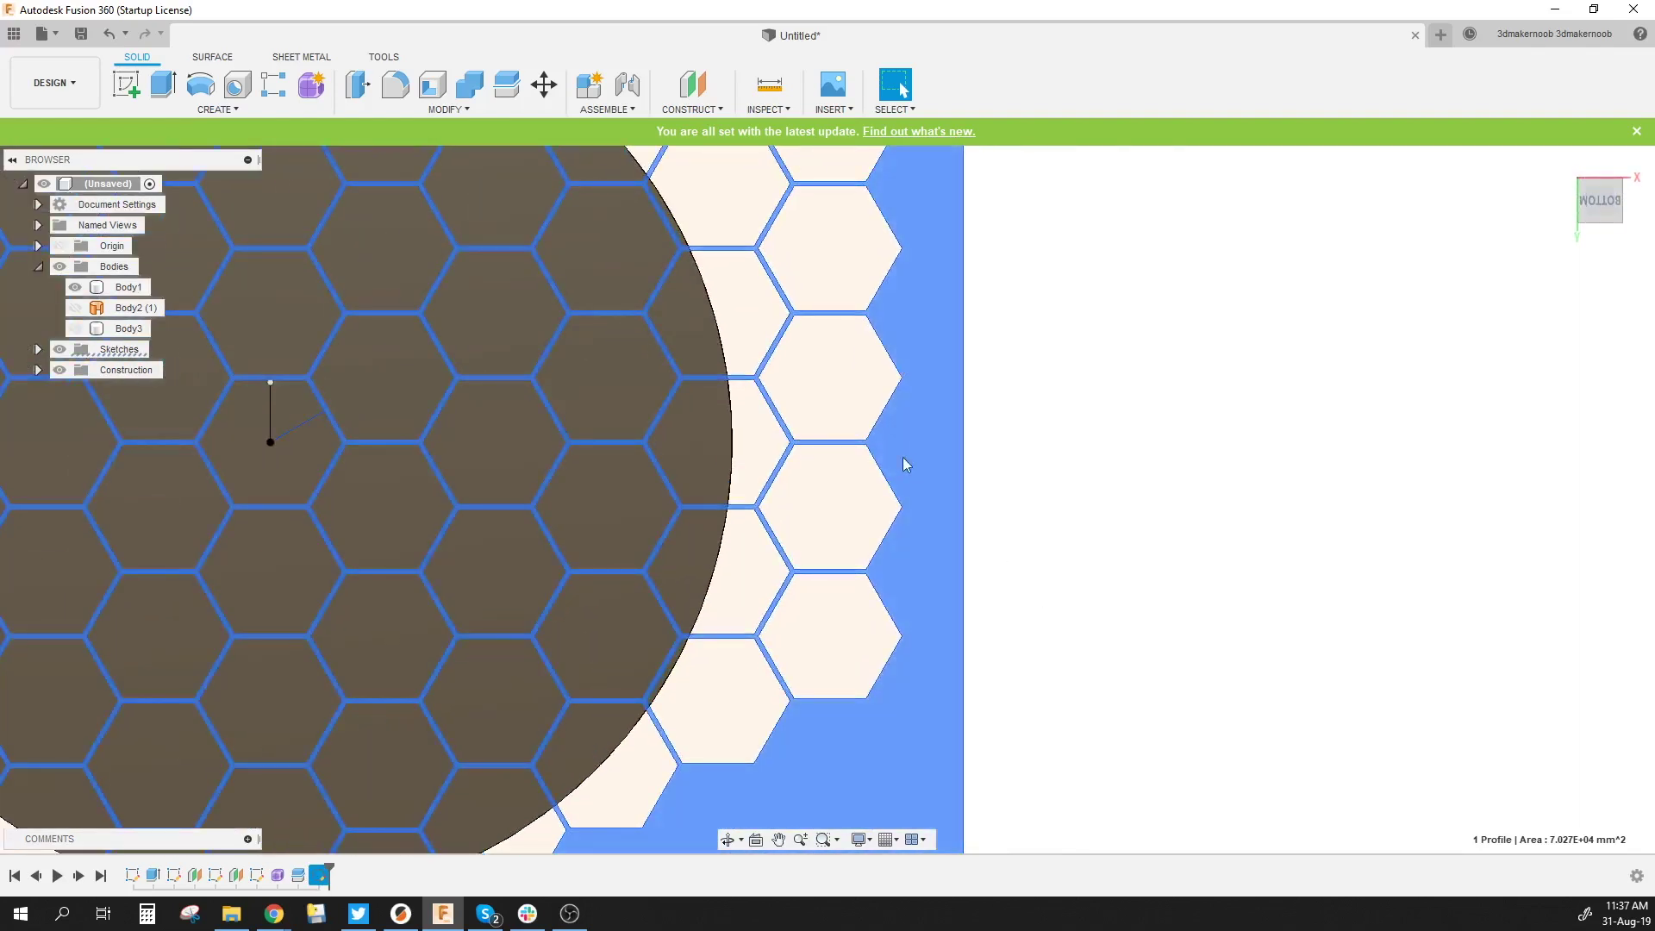
scroll(517, 420, down, 5)
scroll(1043, 599, down, 4)
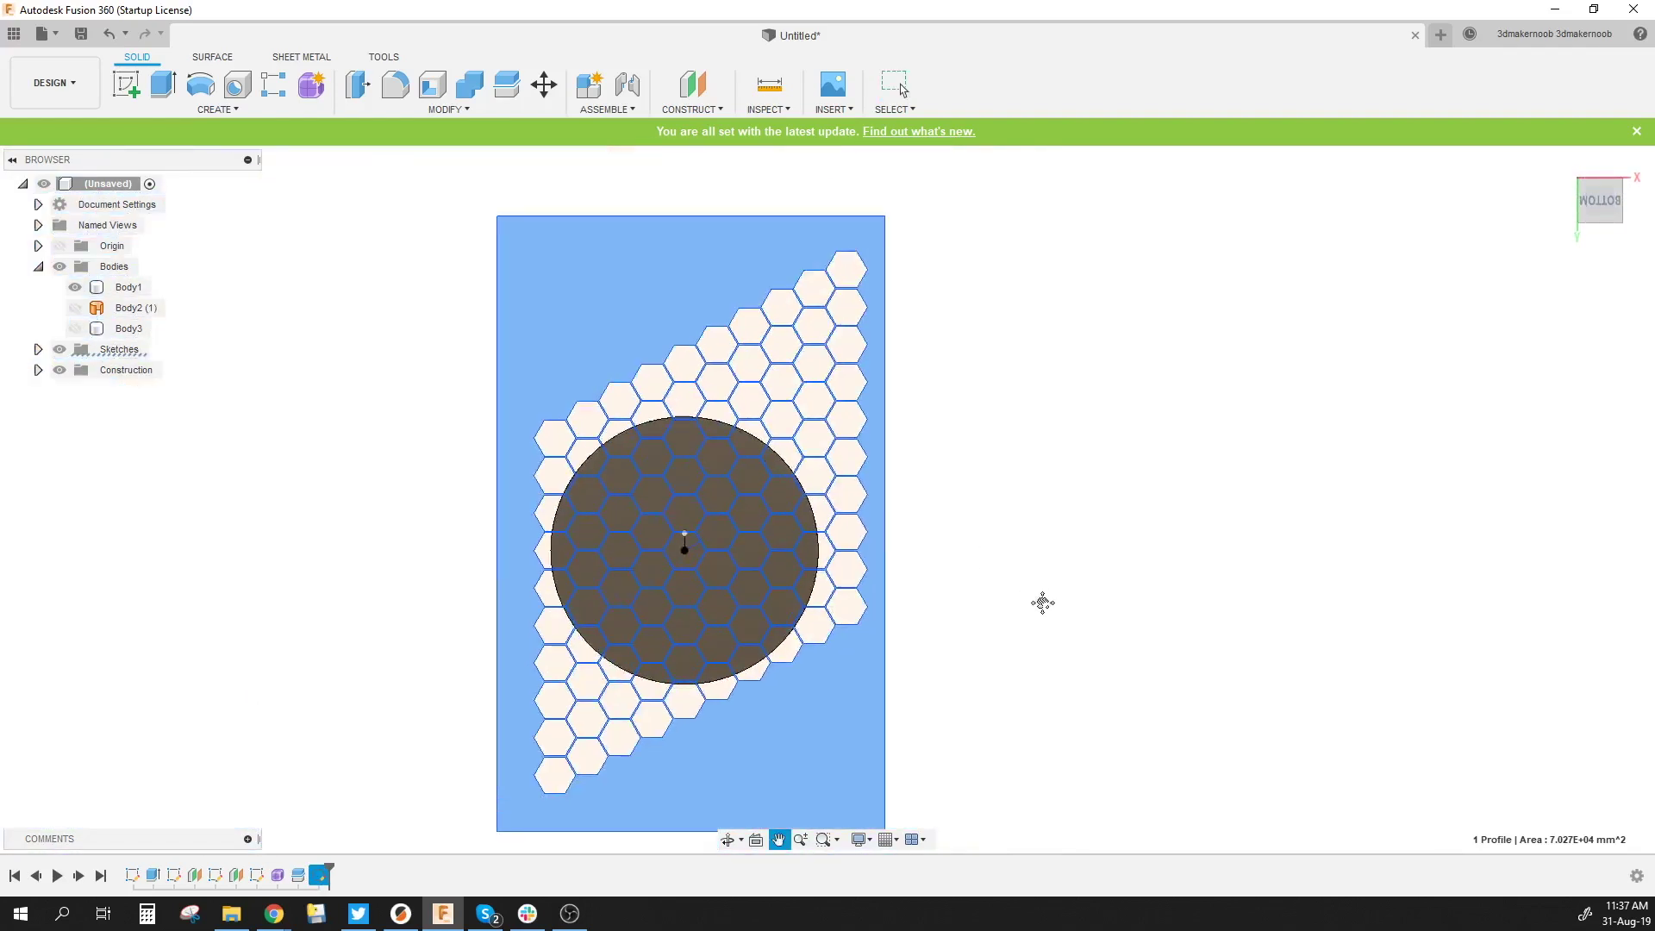
shift+middle_drag(1057, 480, 997, 540)
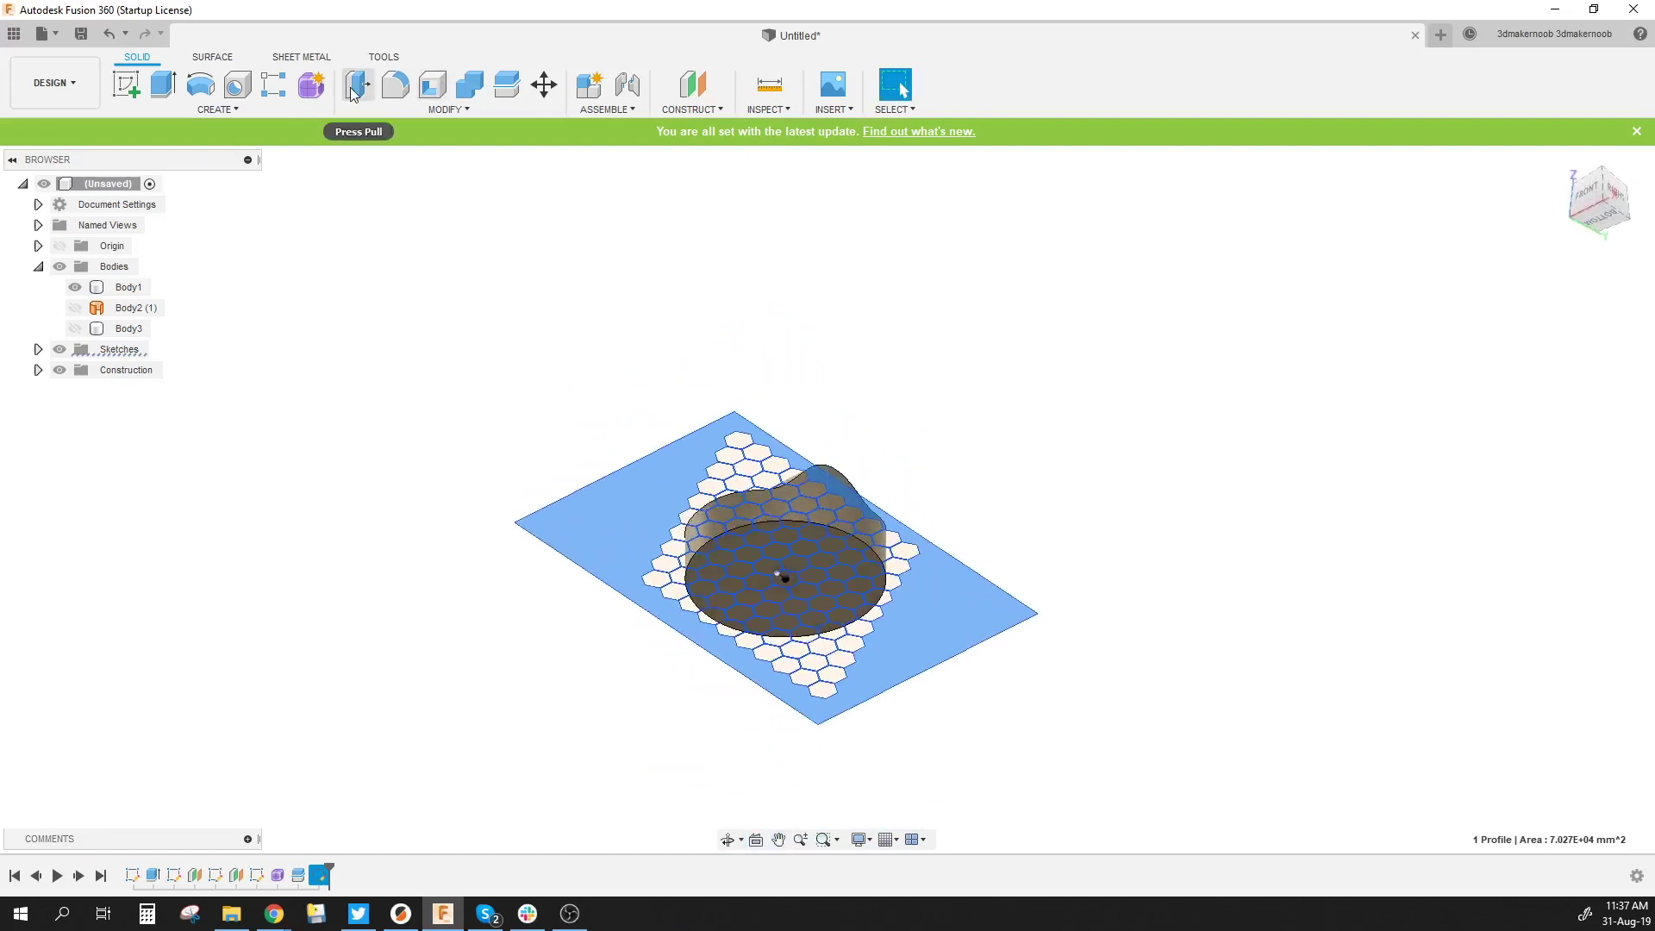
Extrude the honeycomb gap profile as a 100 mm cut through the cylinder
click(193, 92)
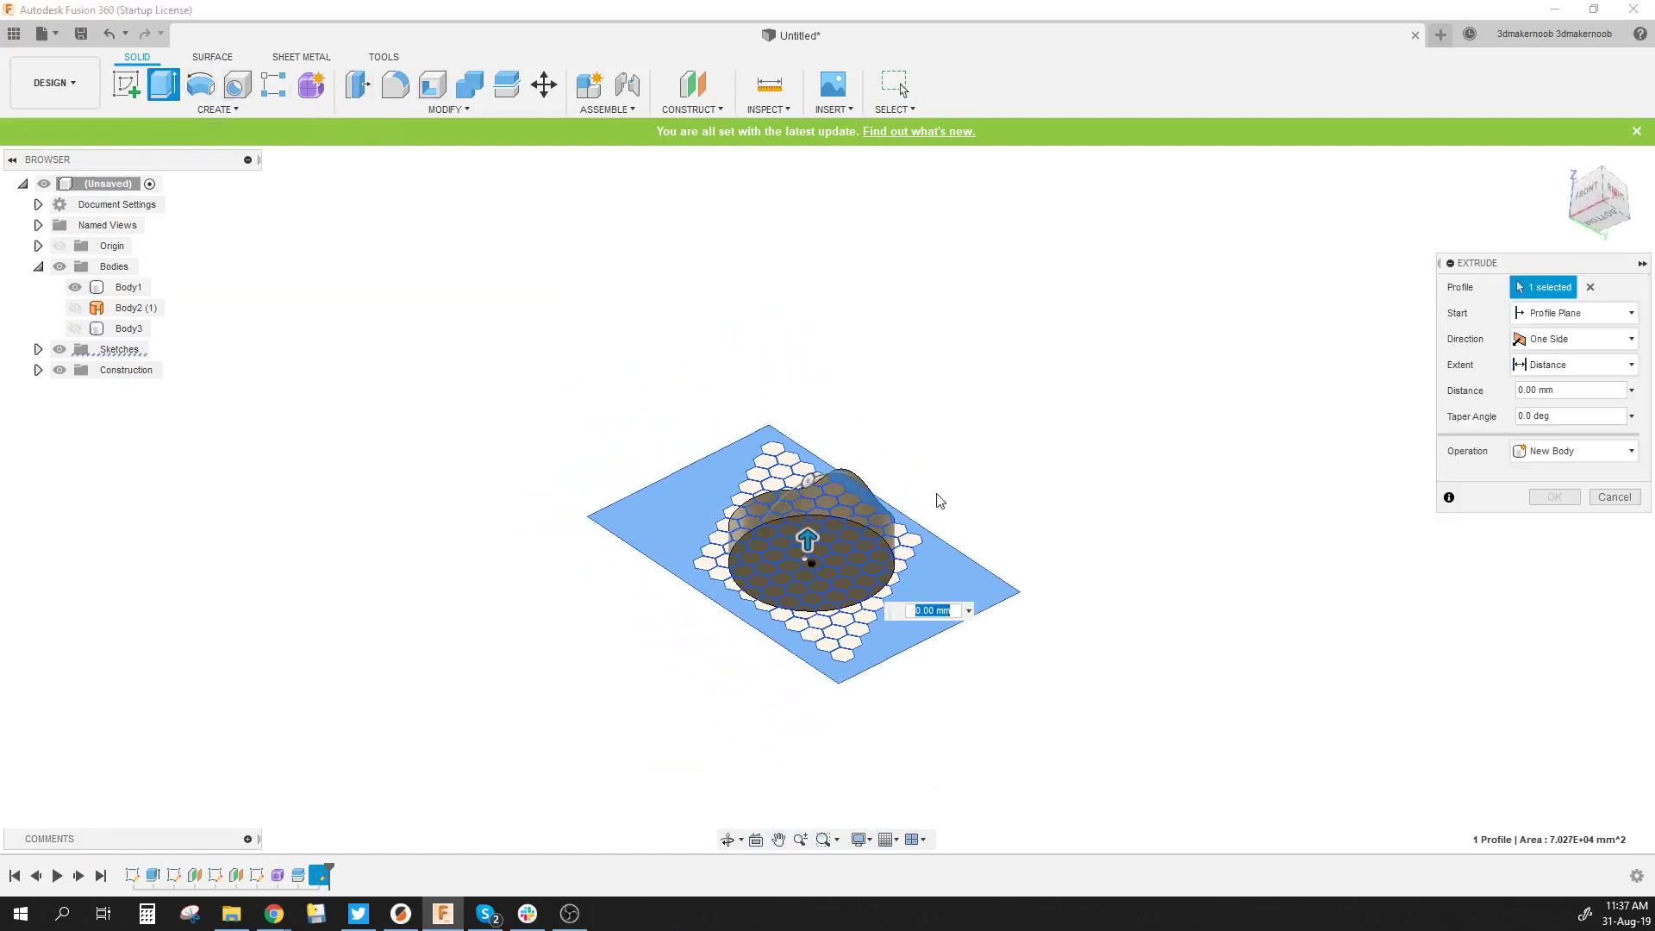
mouse_move(935, 499)
shift+middle_down()
mouse_move(993, 494)
mouse_move(990, 539)
shift+middle_up()
drag(808, 557, 806, 462)
scroll(806, 474, up, 3)
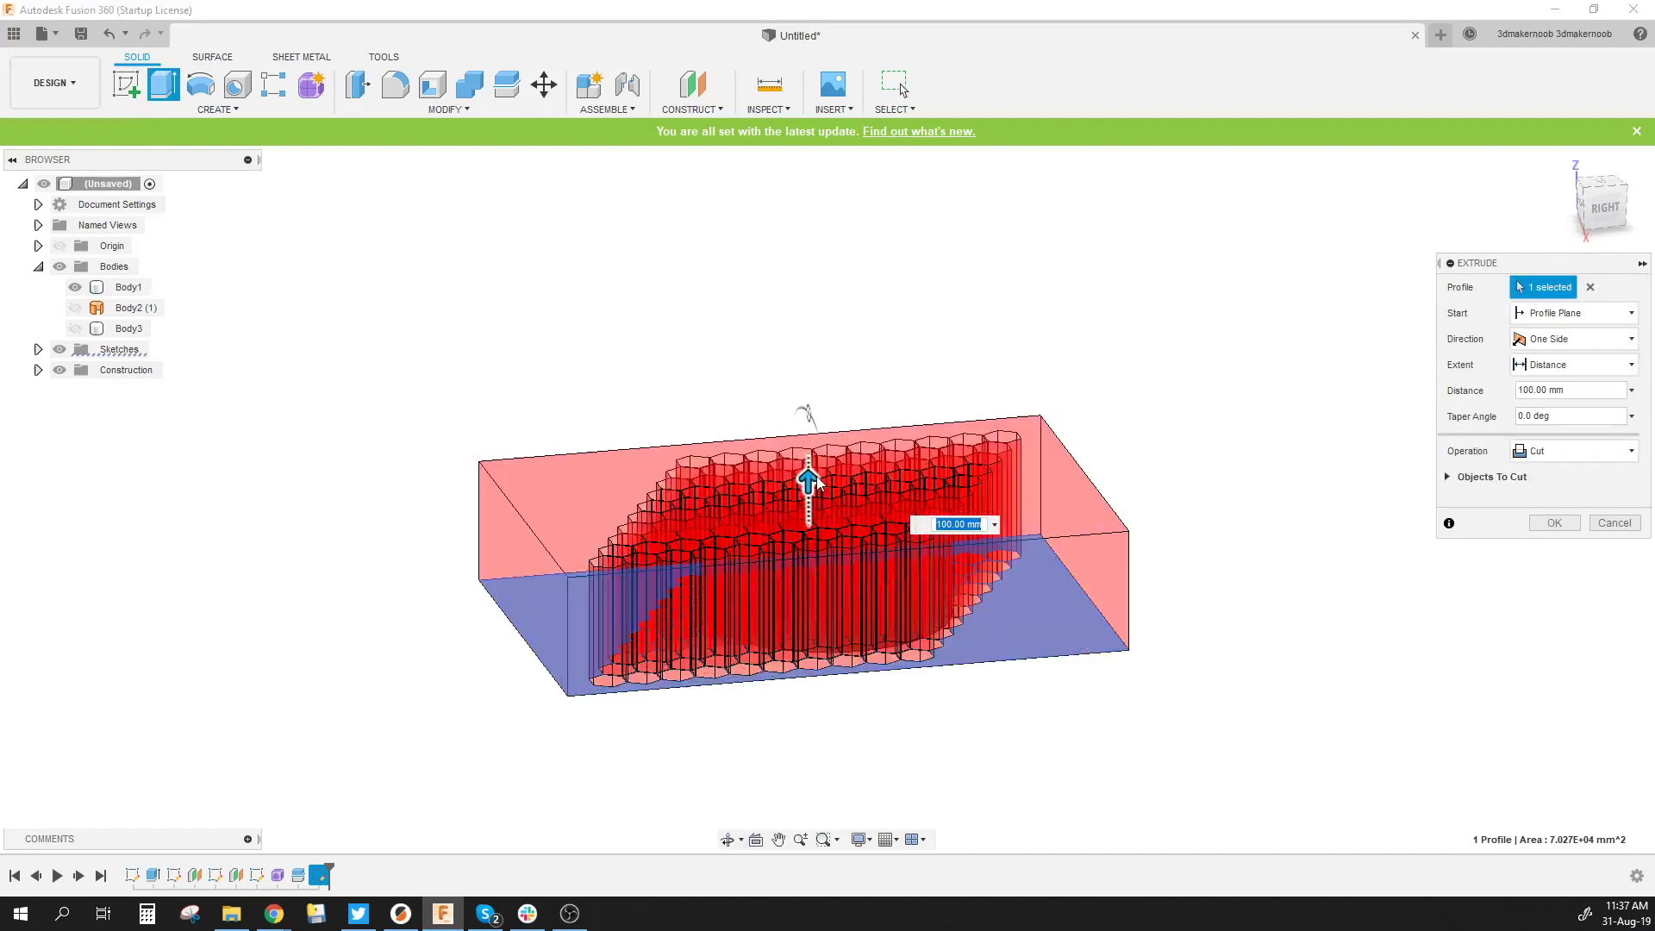
shift+middle_drag(1284, 488, 1271, 603)
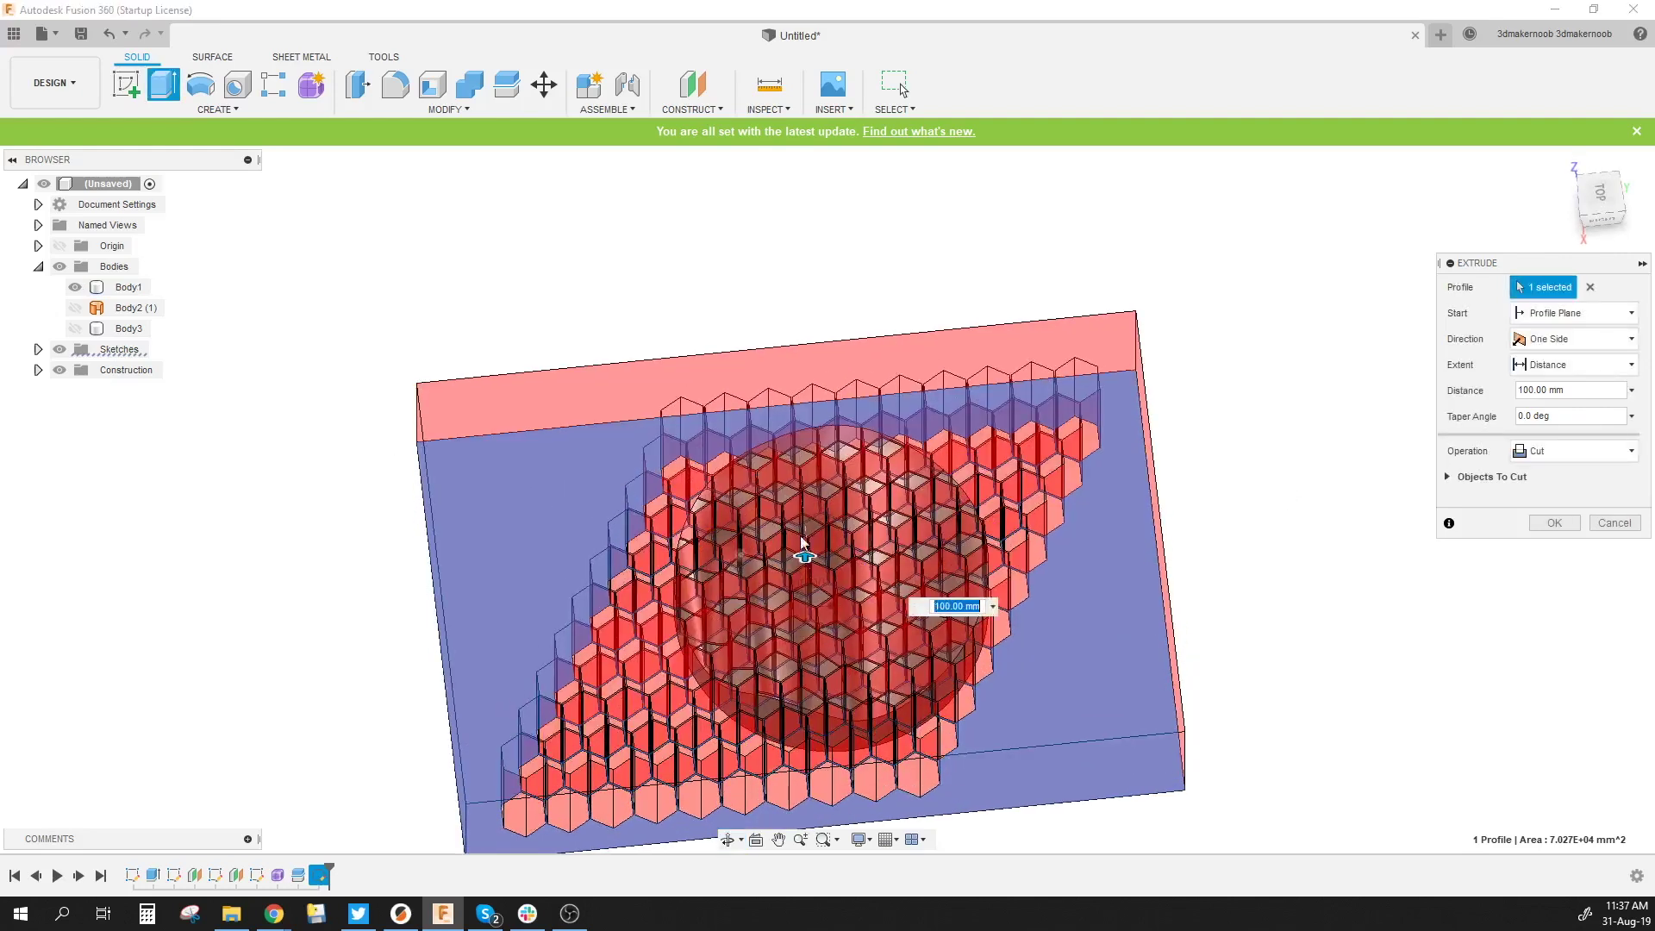
click(1554, 524)
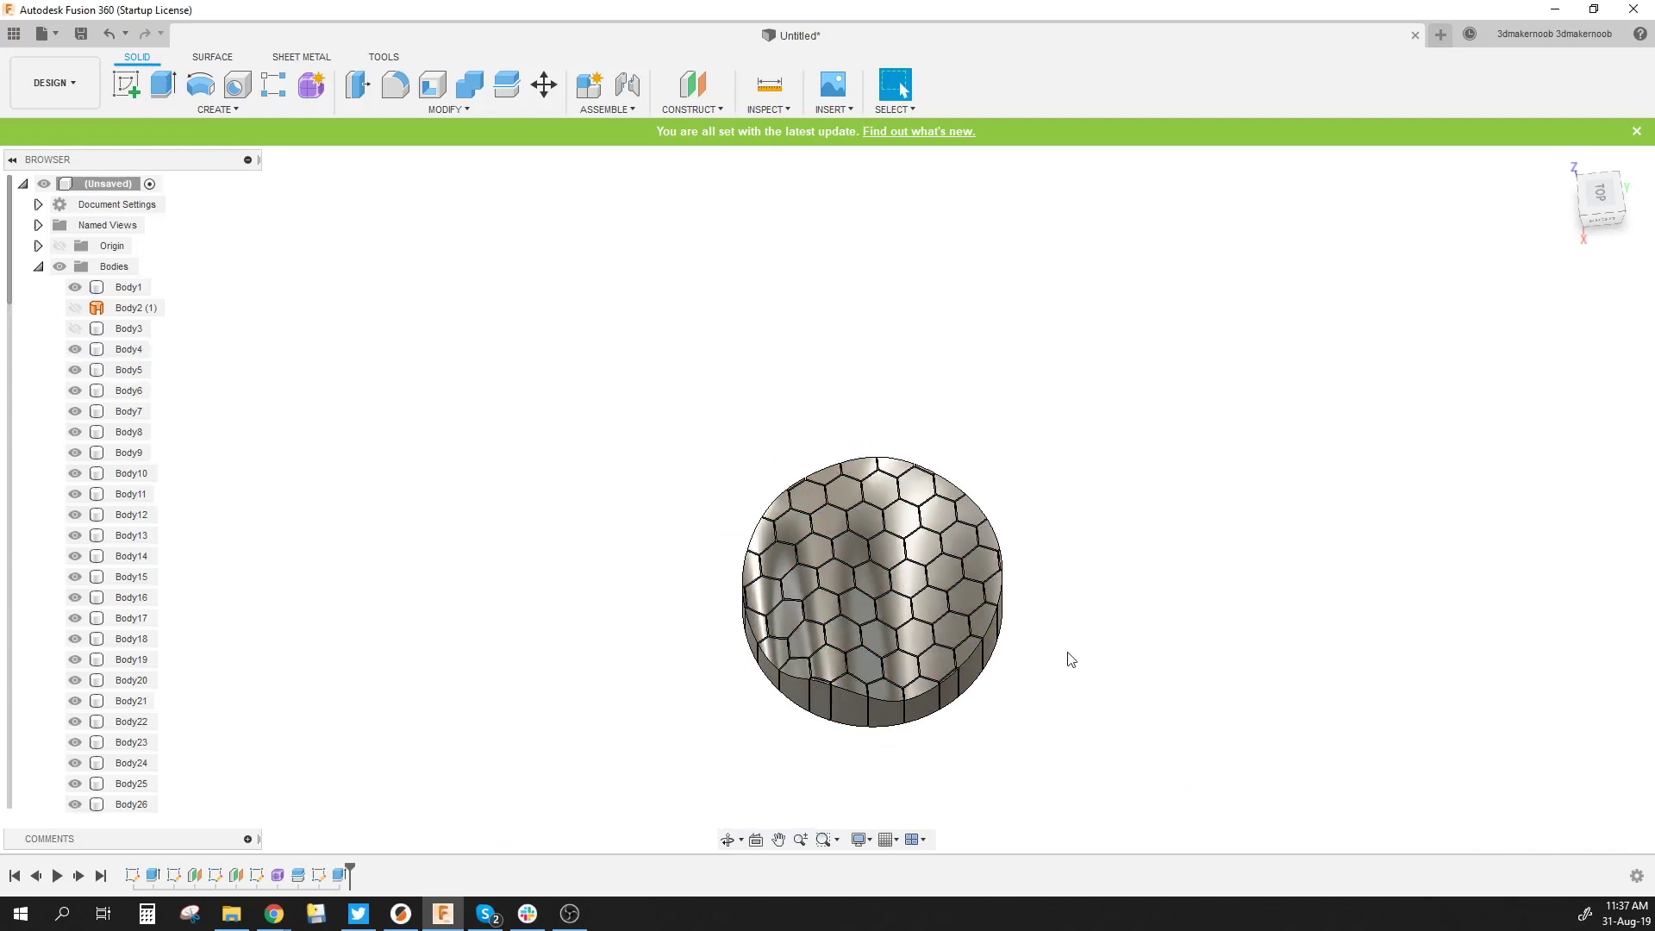
scroll(1070, 660, up, 2)
Inspect the split disc, selecting several tile bodies including Body17 to identify them
shift+middle_drag(1031, 674, 842, 636)
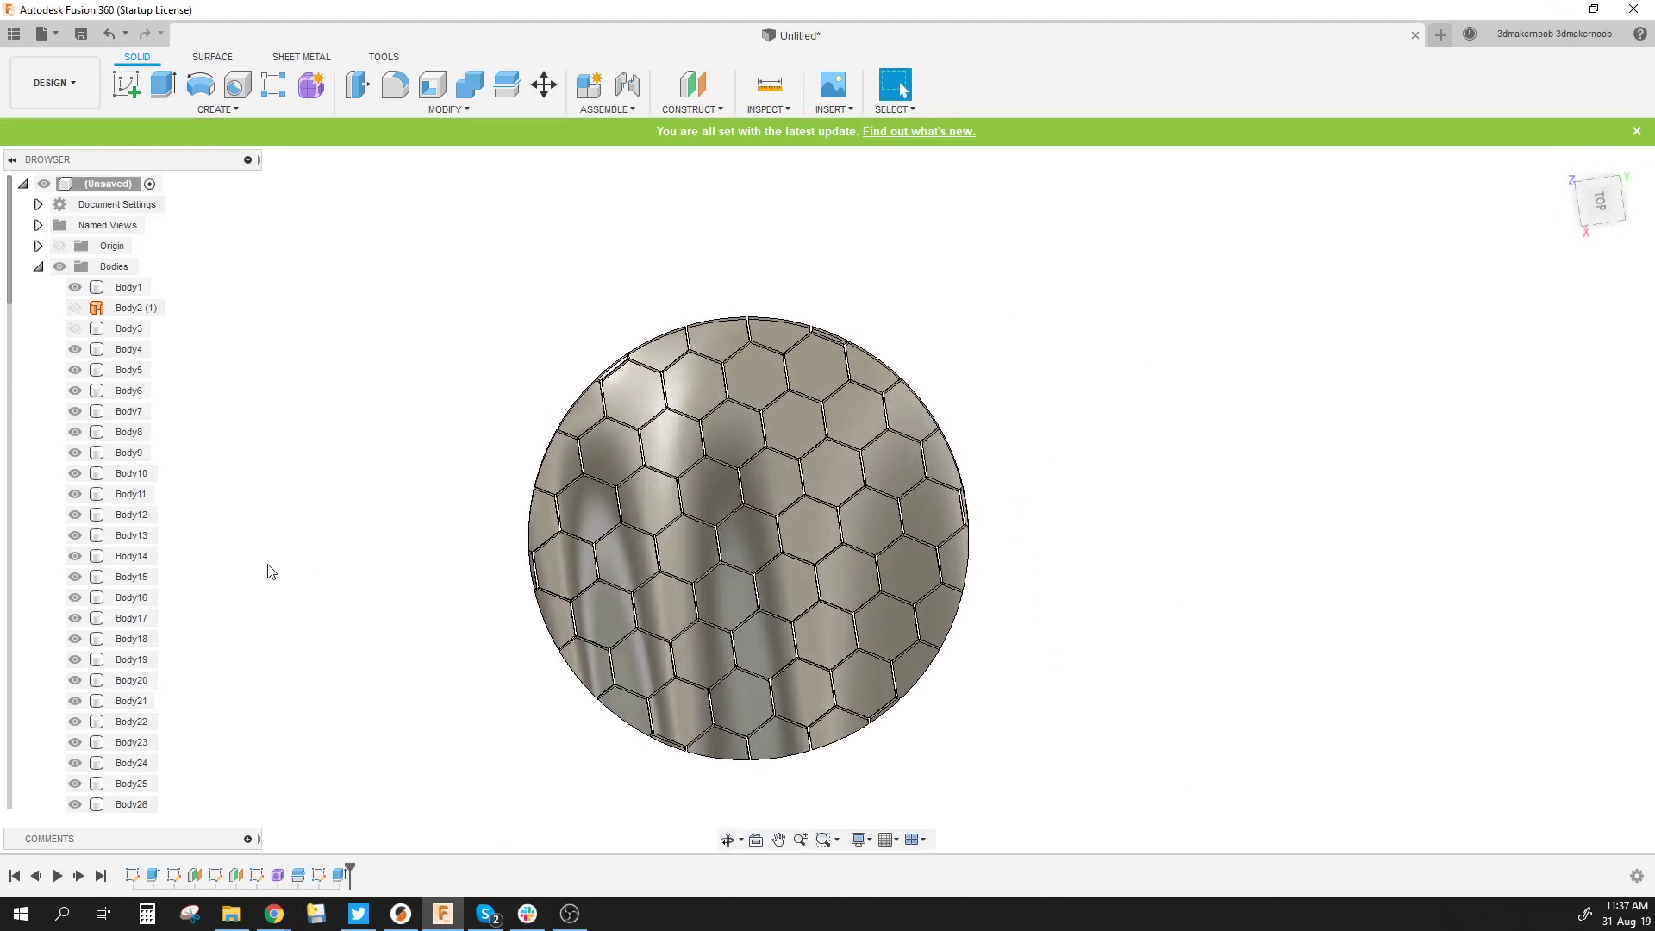
click(157, 558)
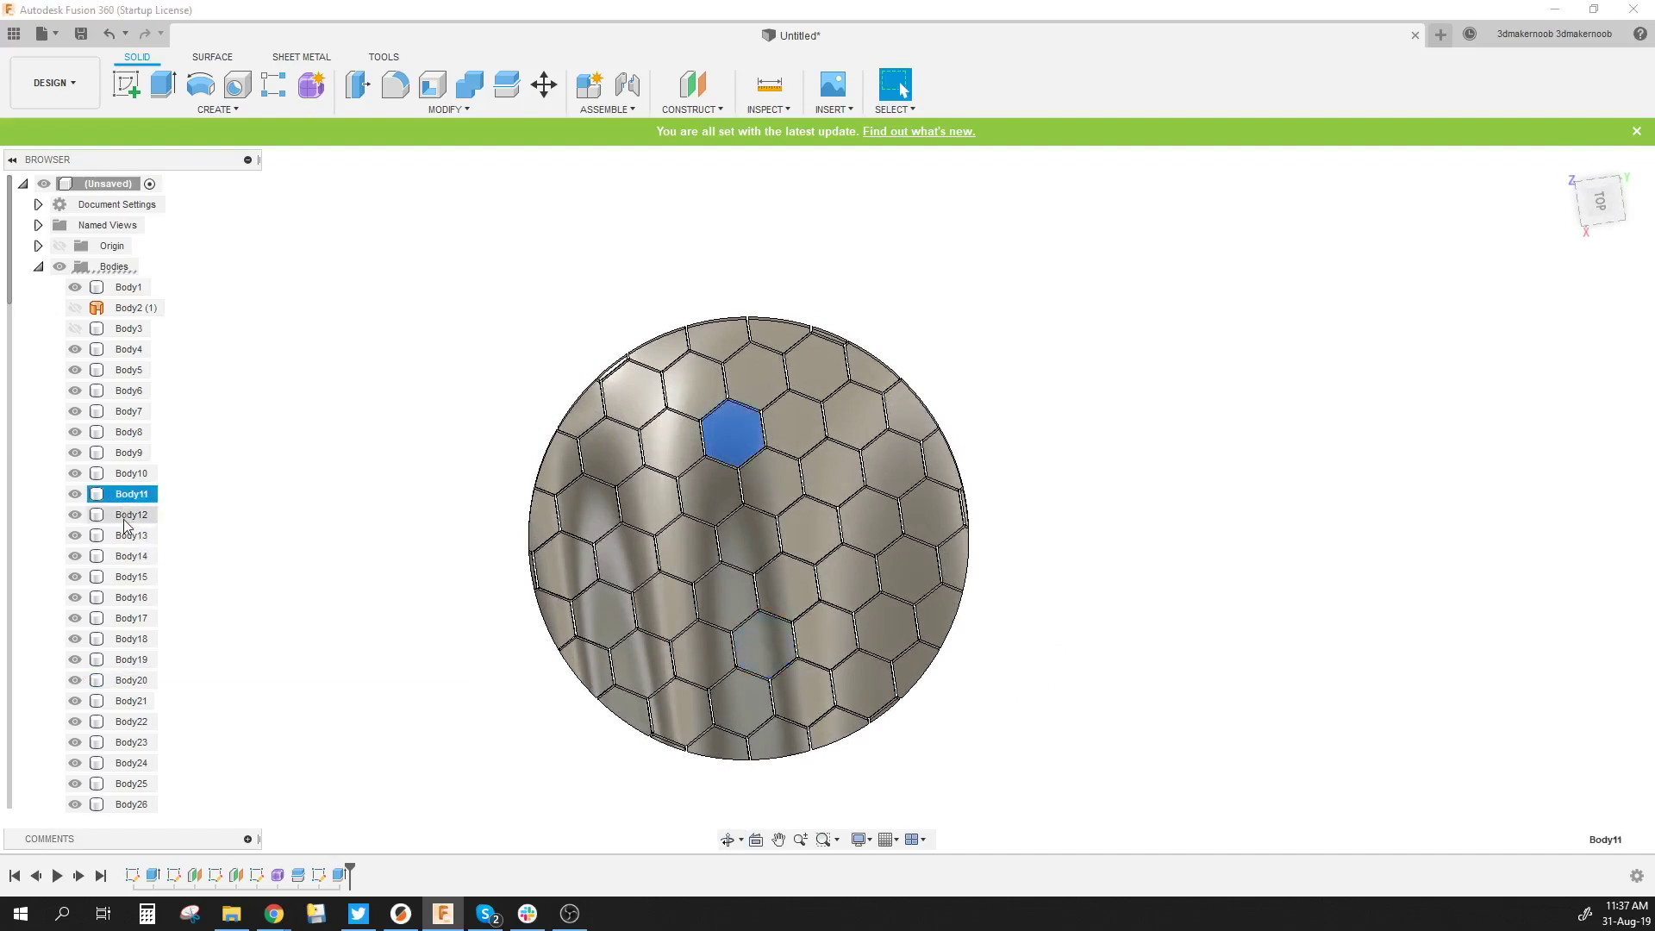
click(130, 577)
click(130, 618)
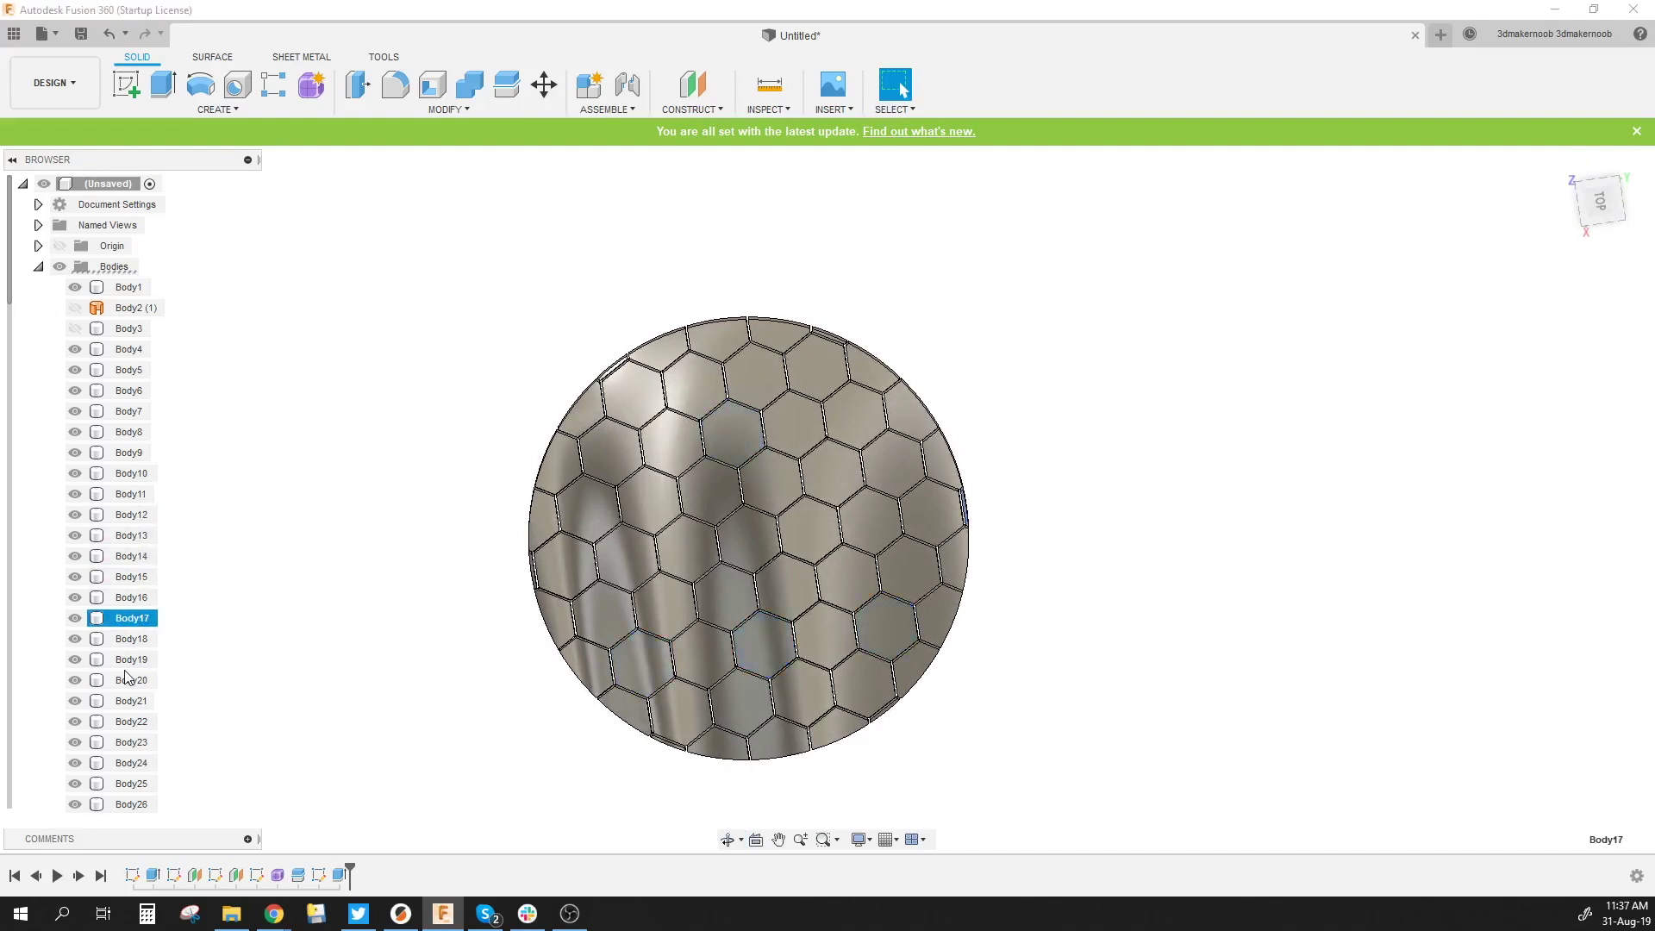
shift+middle_drag(1035, 561, 1161, 525)
shift+middle_drag(1281, 603, 1342, 678)
key(Escape)
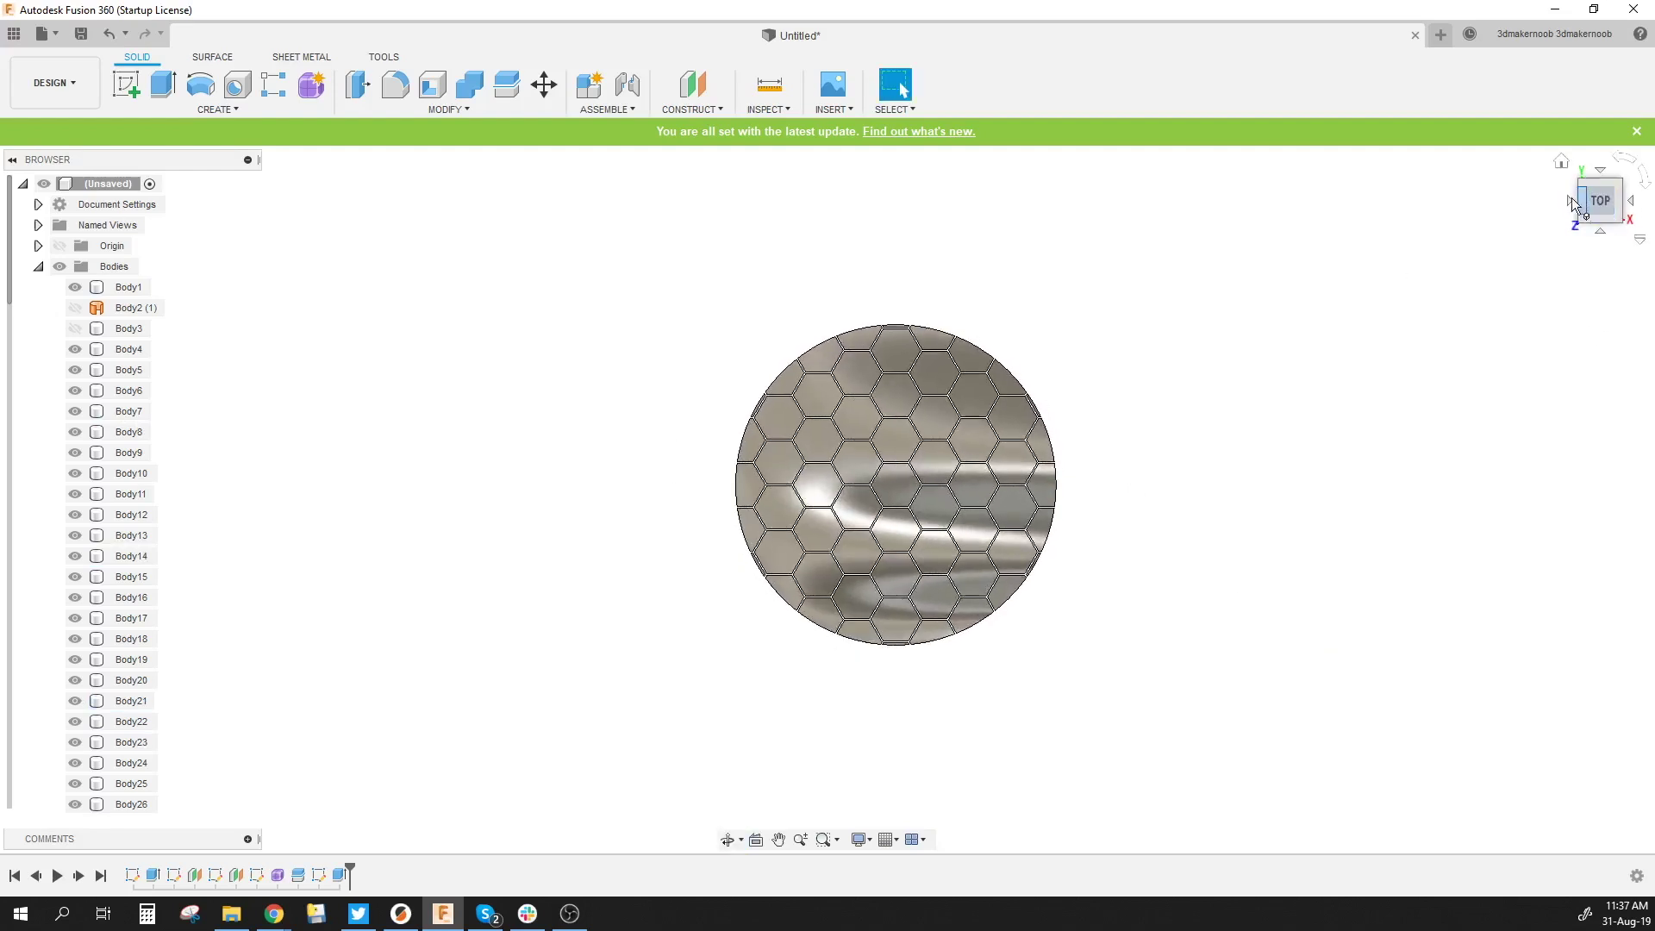
Turn the view toward the disc's underside and start a new sketch
click(1570, 204)
click(1569, 204)
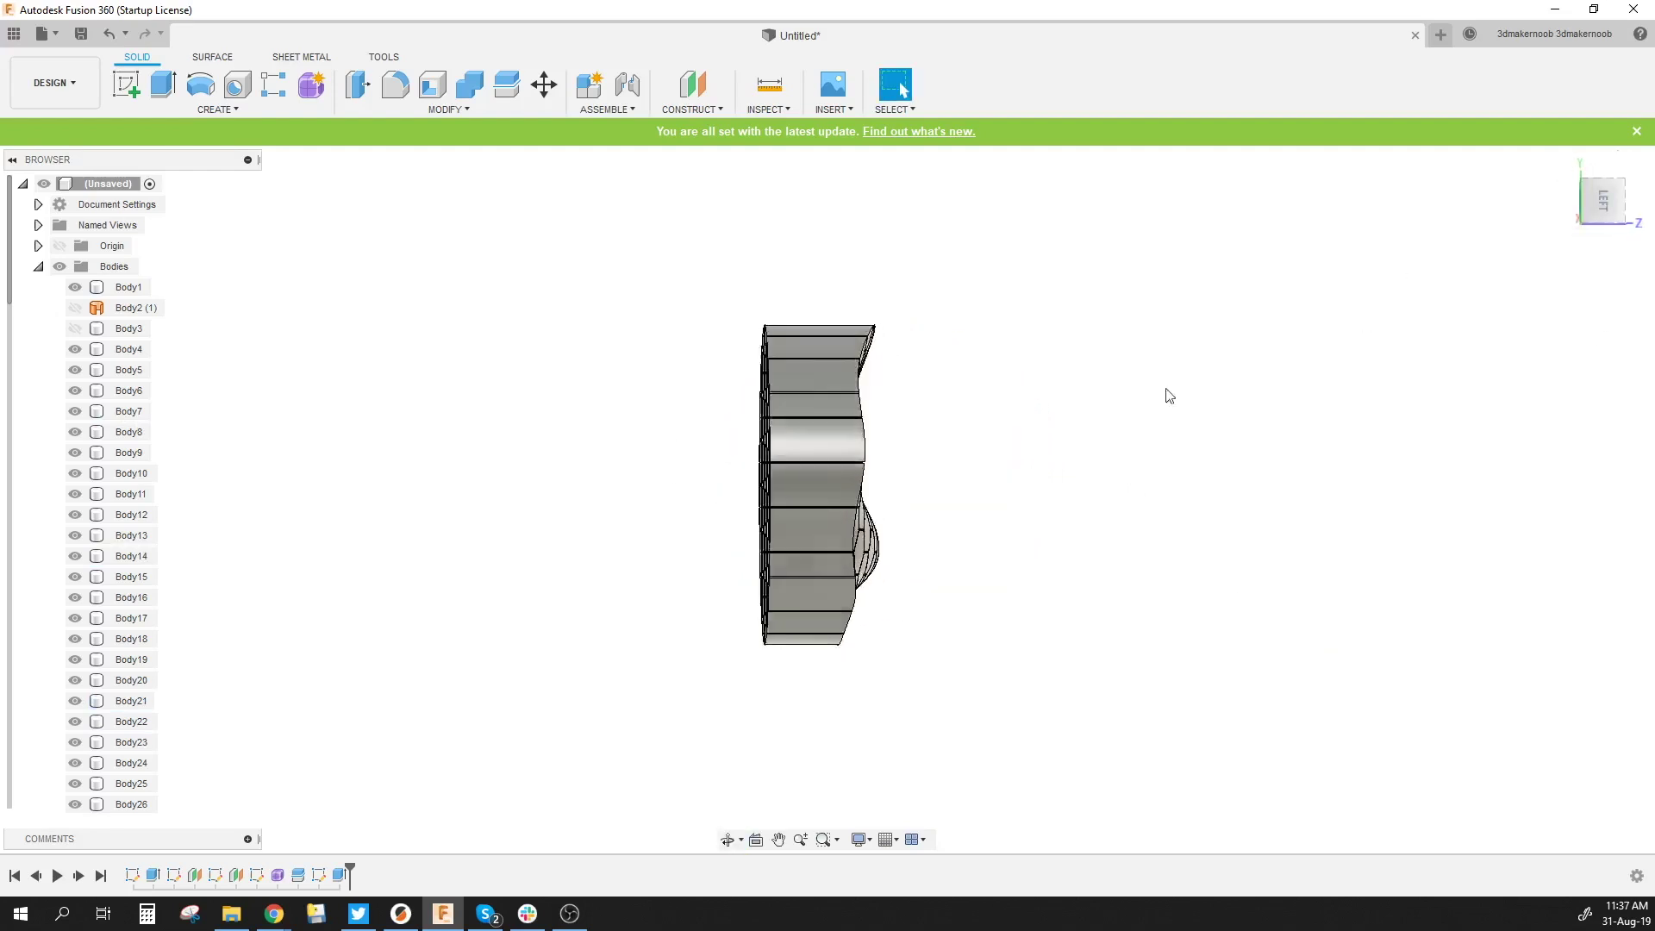
scroll(788, 451, up, 5)
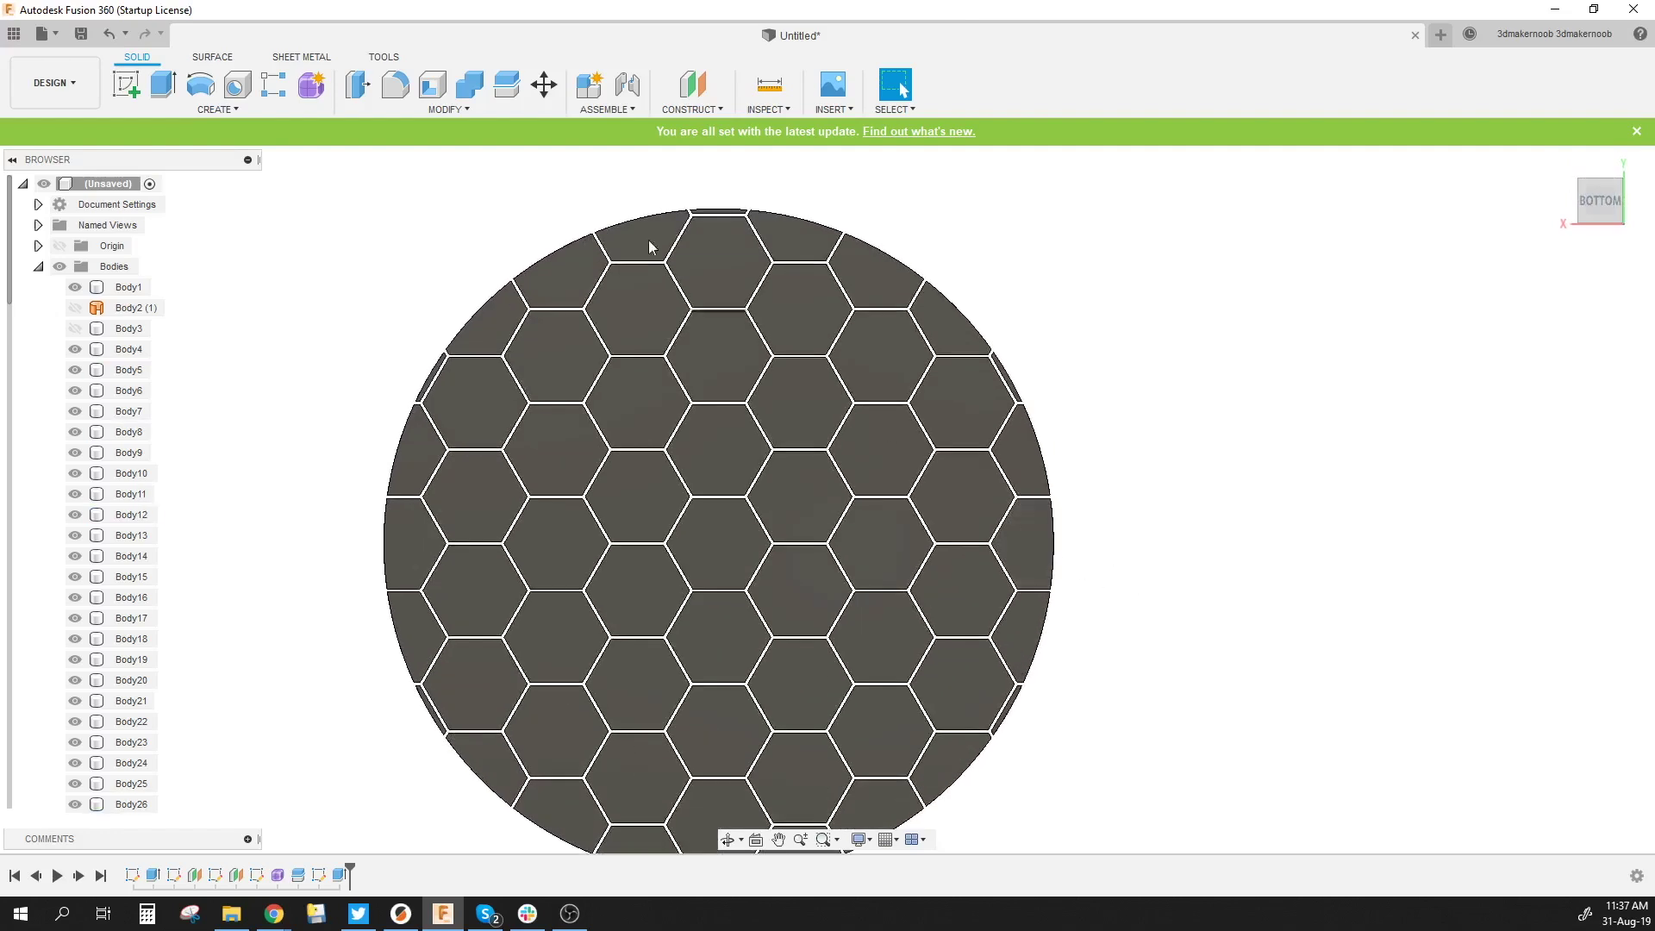
click(126, 83)
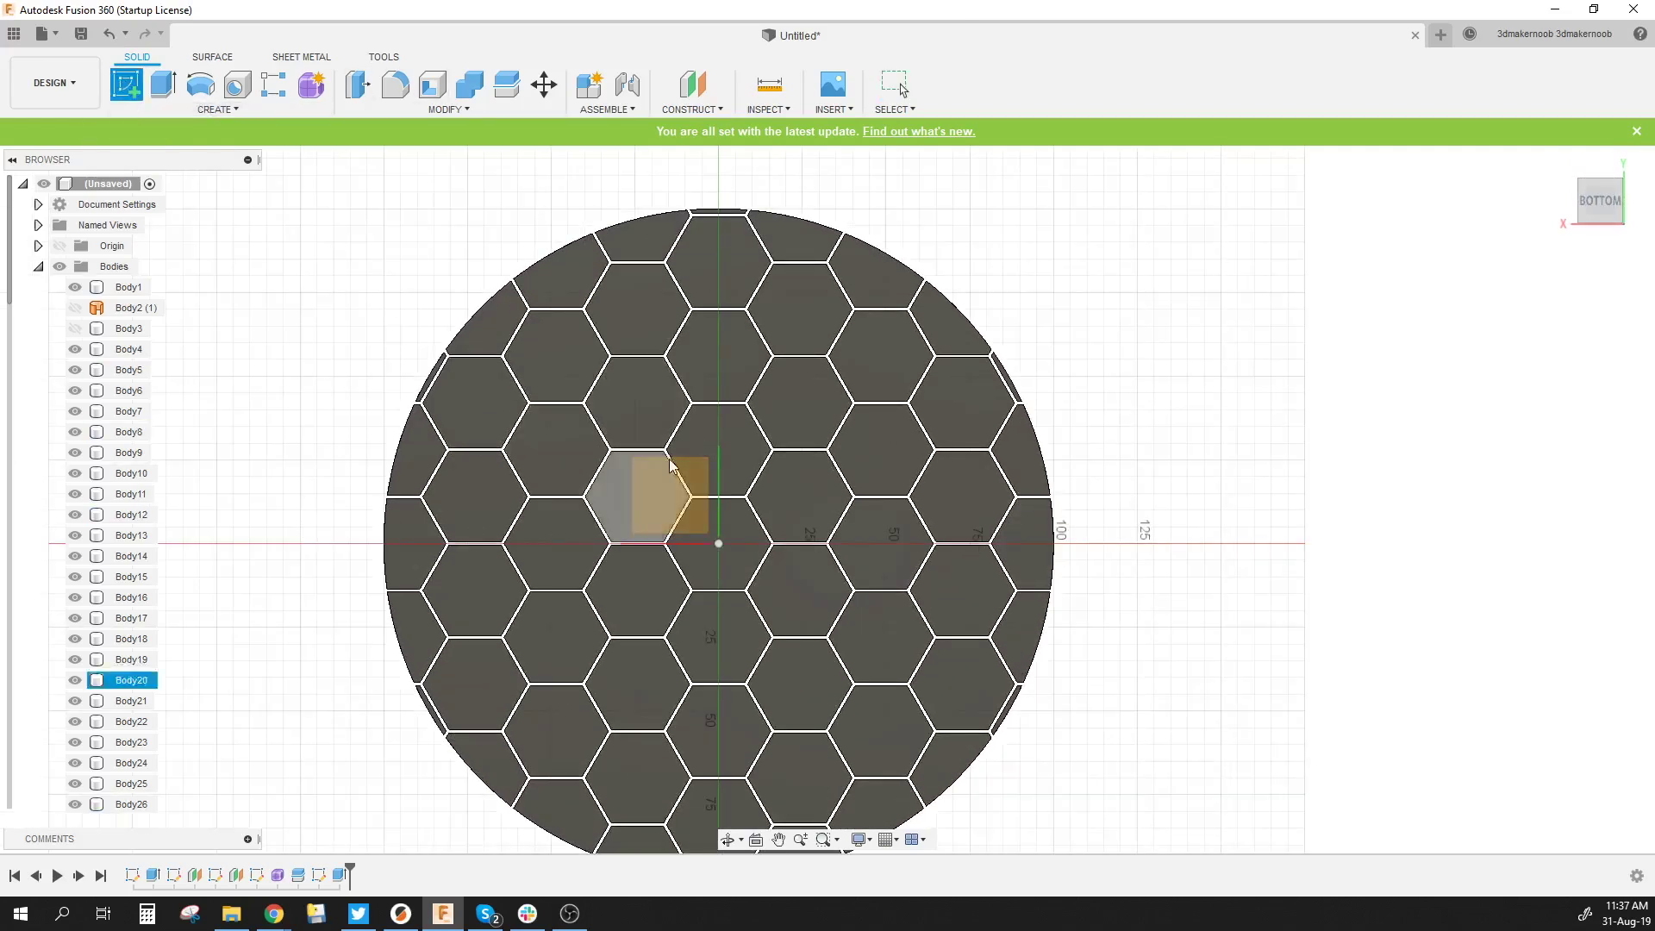
Add 10 mm text '001' on the origin plane, rotated 180° inside the top hexagon
click(694, 513)
click(783, 512)
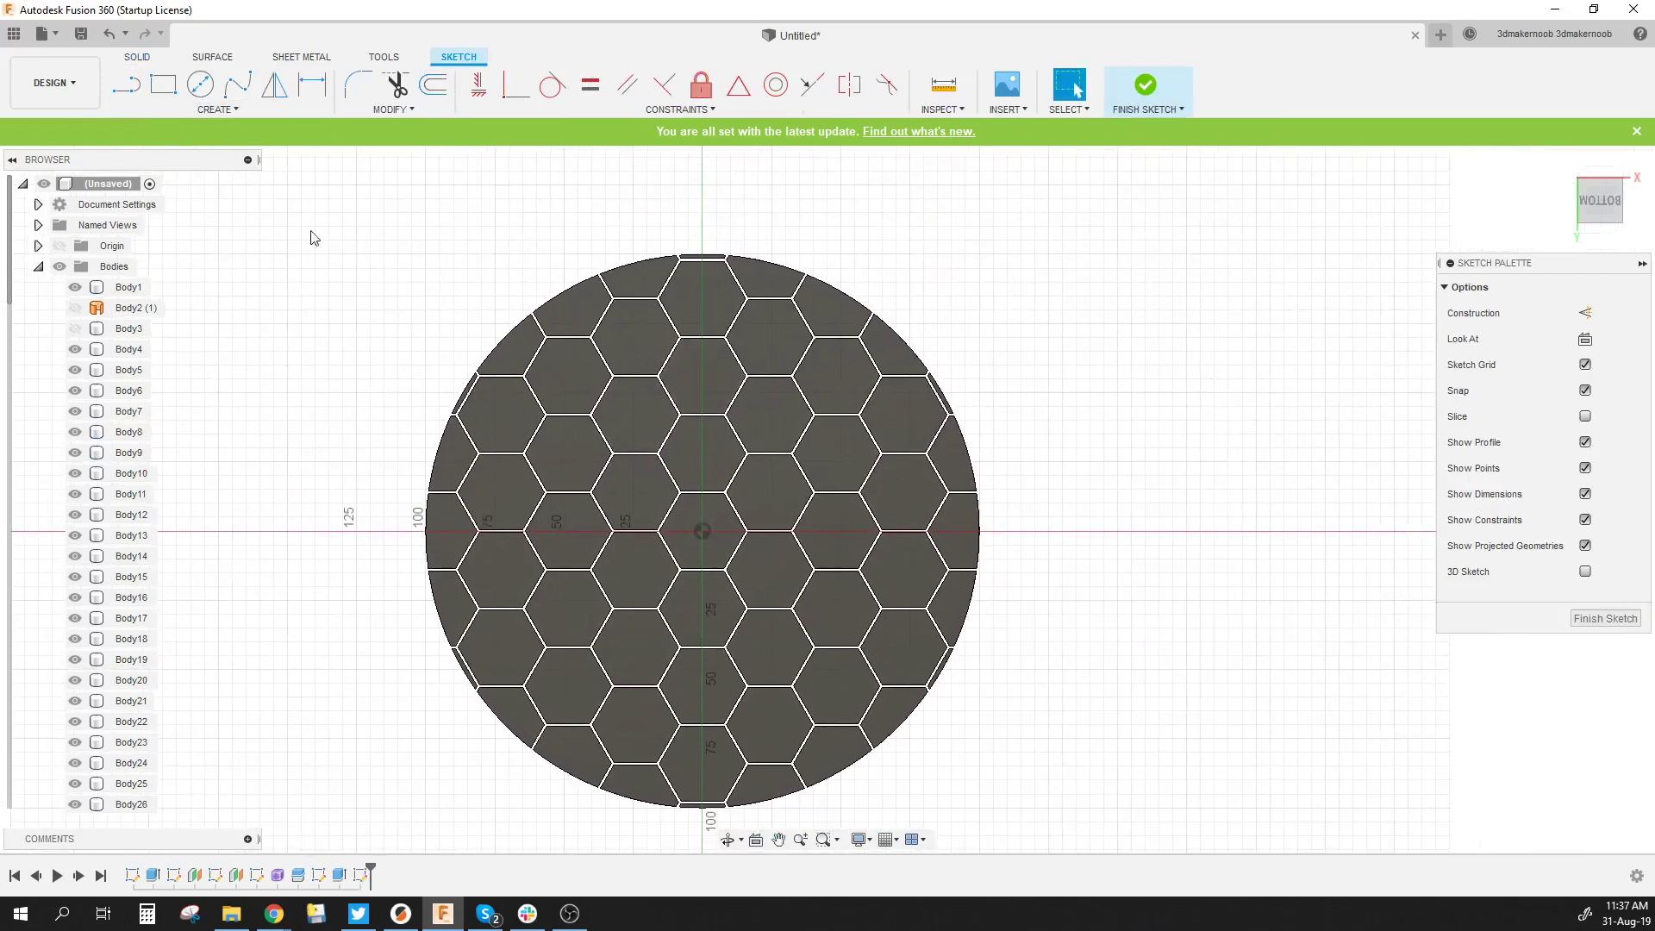
click(217, 110)
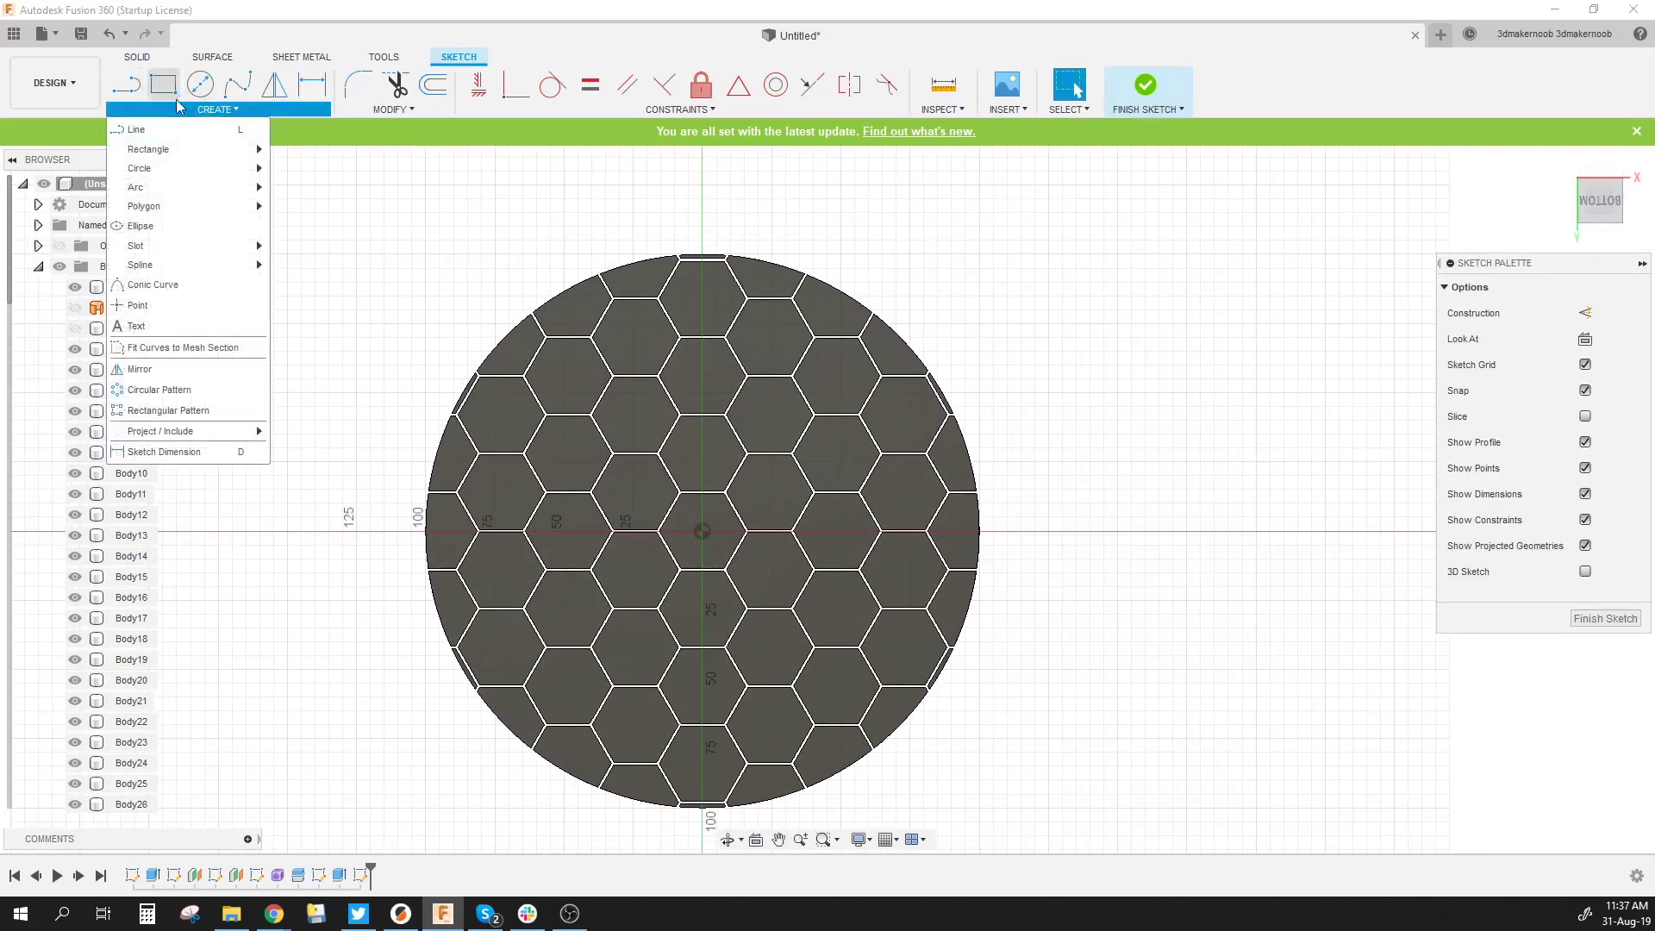
click(164, 325)
scroll(701, 344, up, 5)
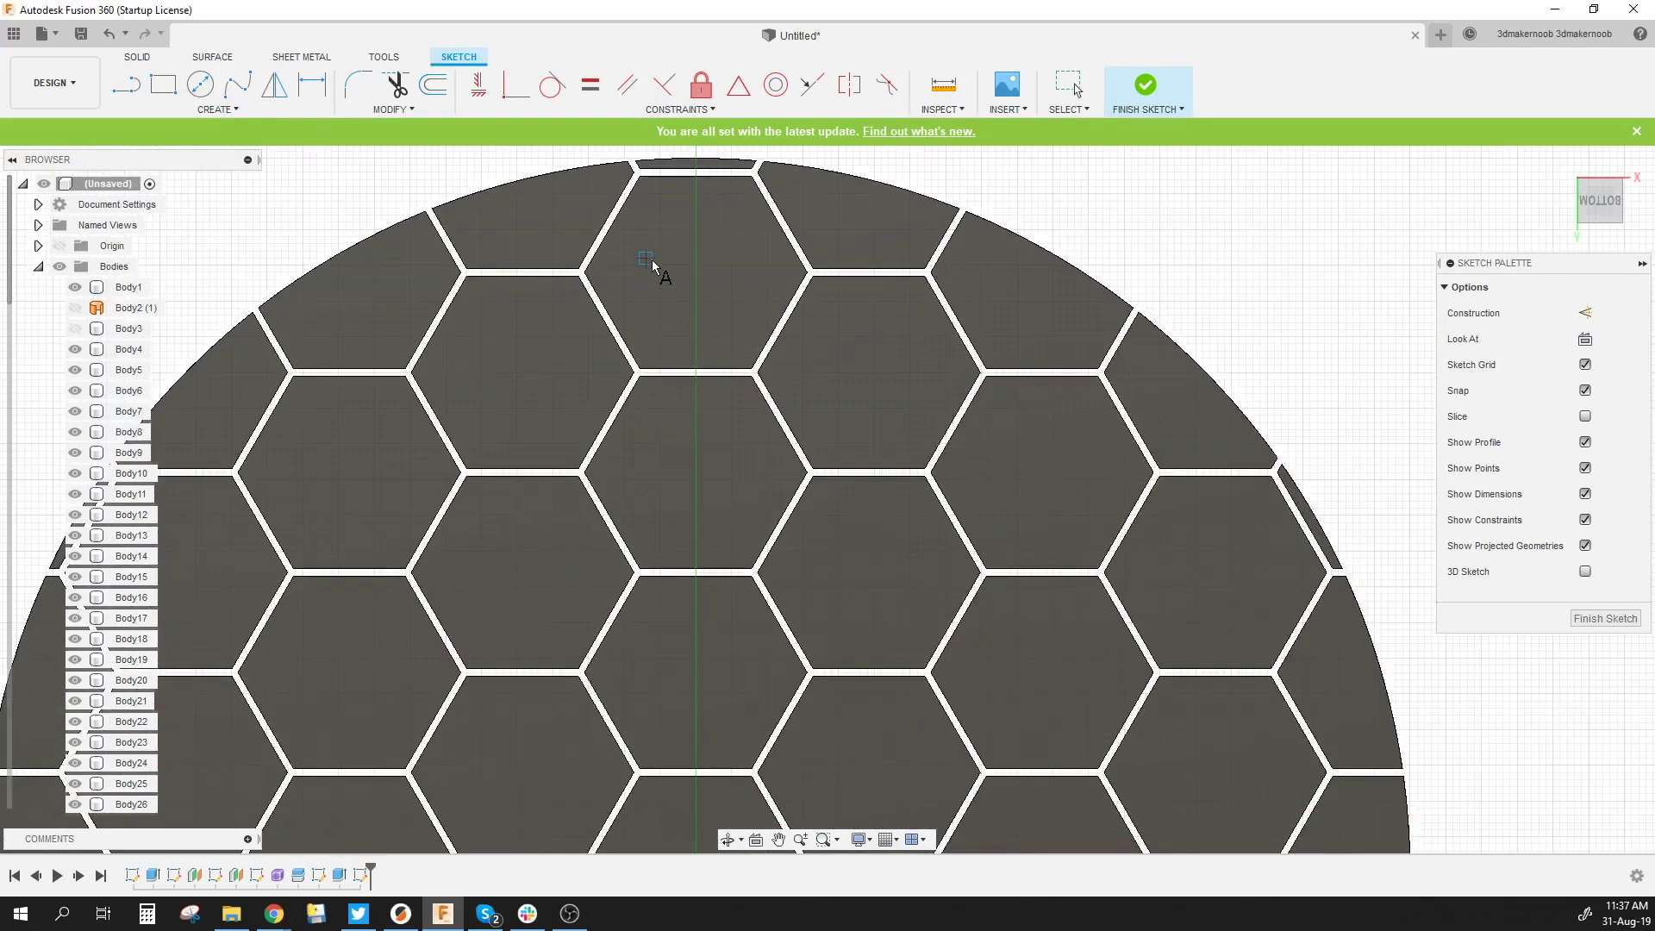
click(646, 259)
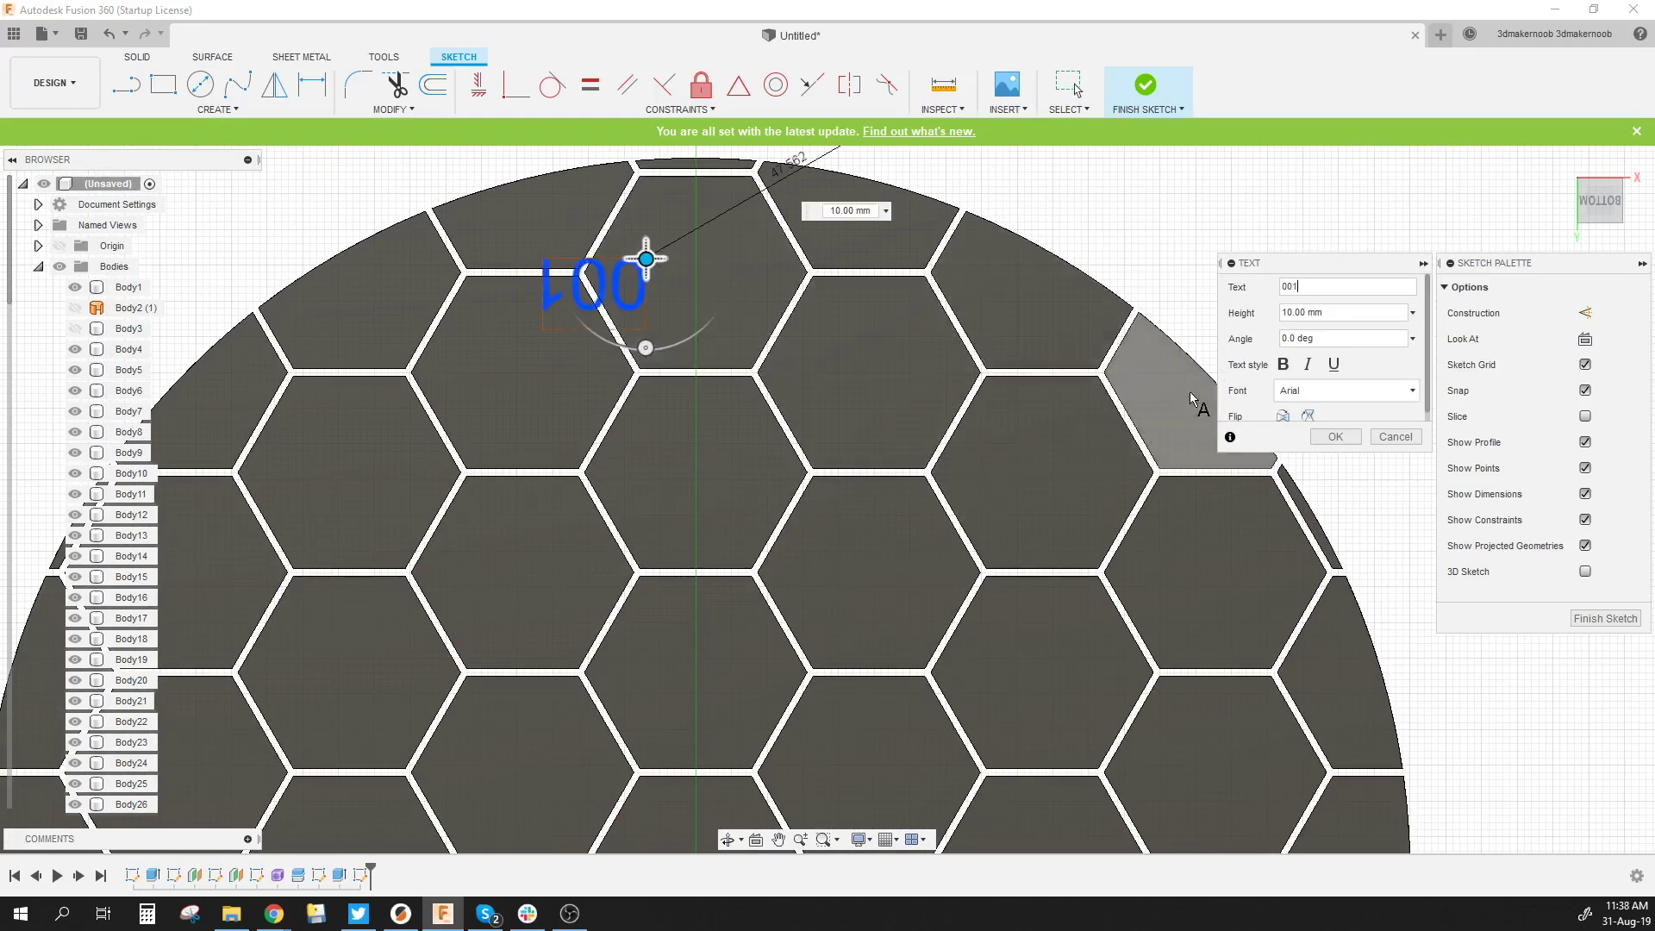
drag(632, 347, 647, 166)
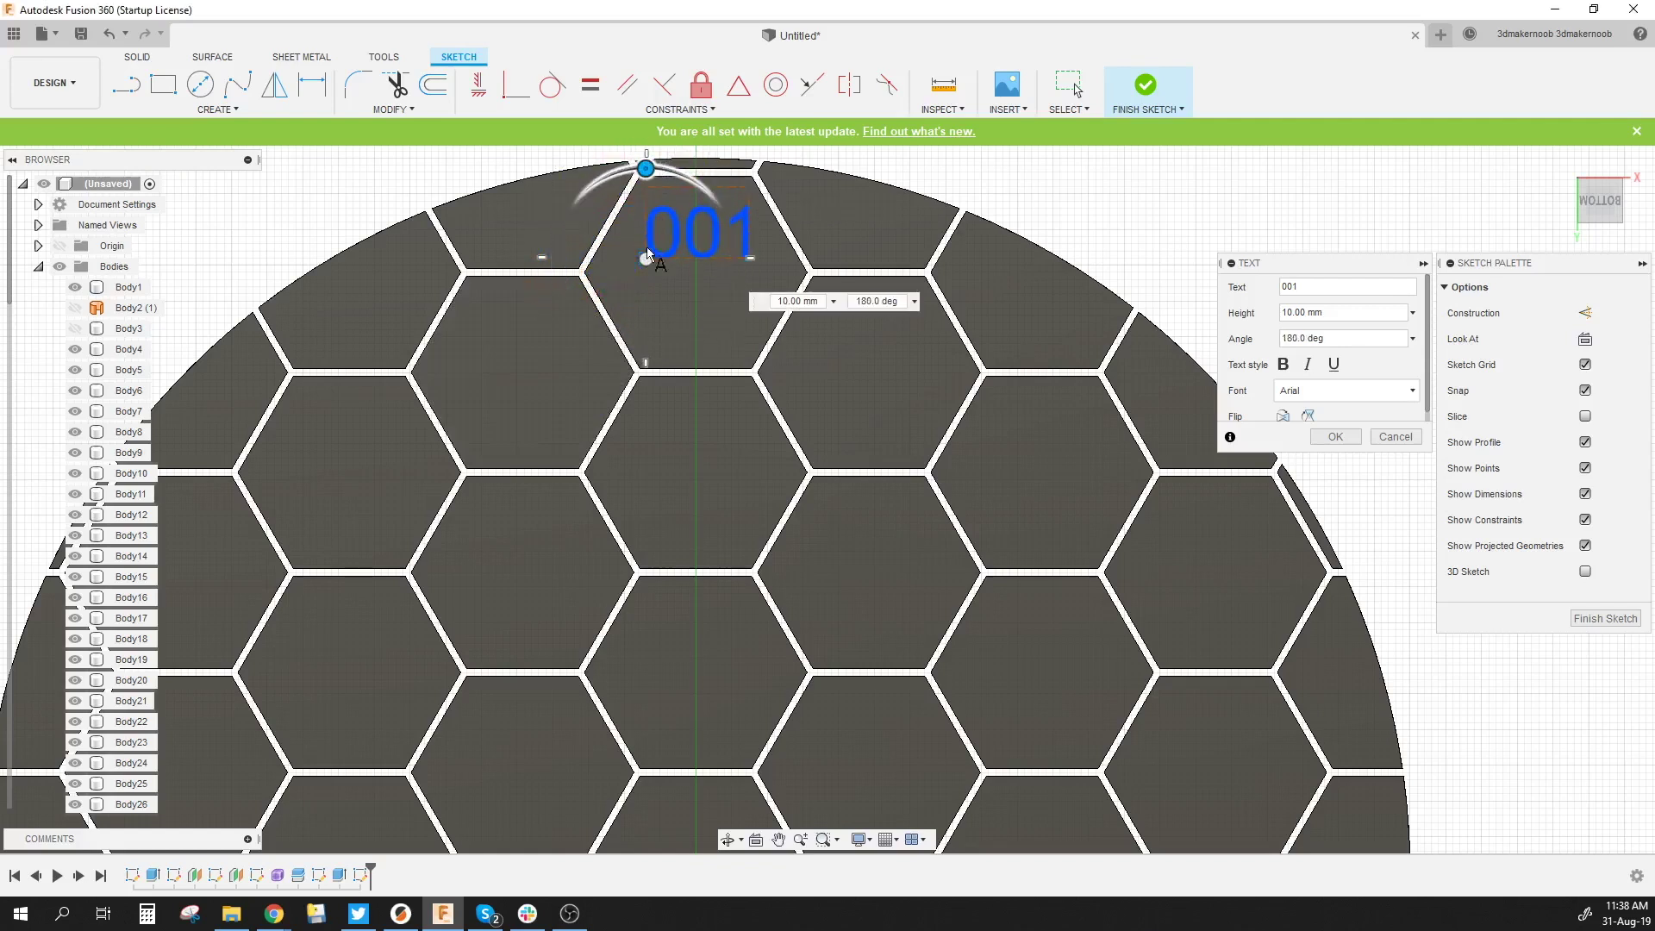
drag(645, 301, 644, 294)
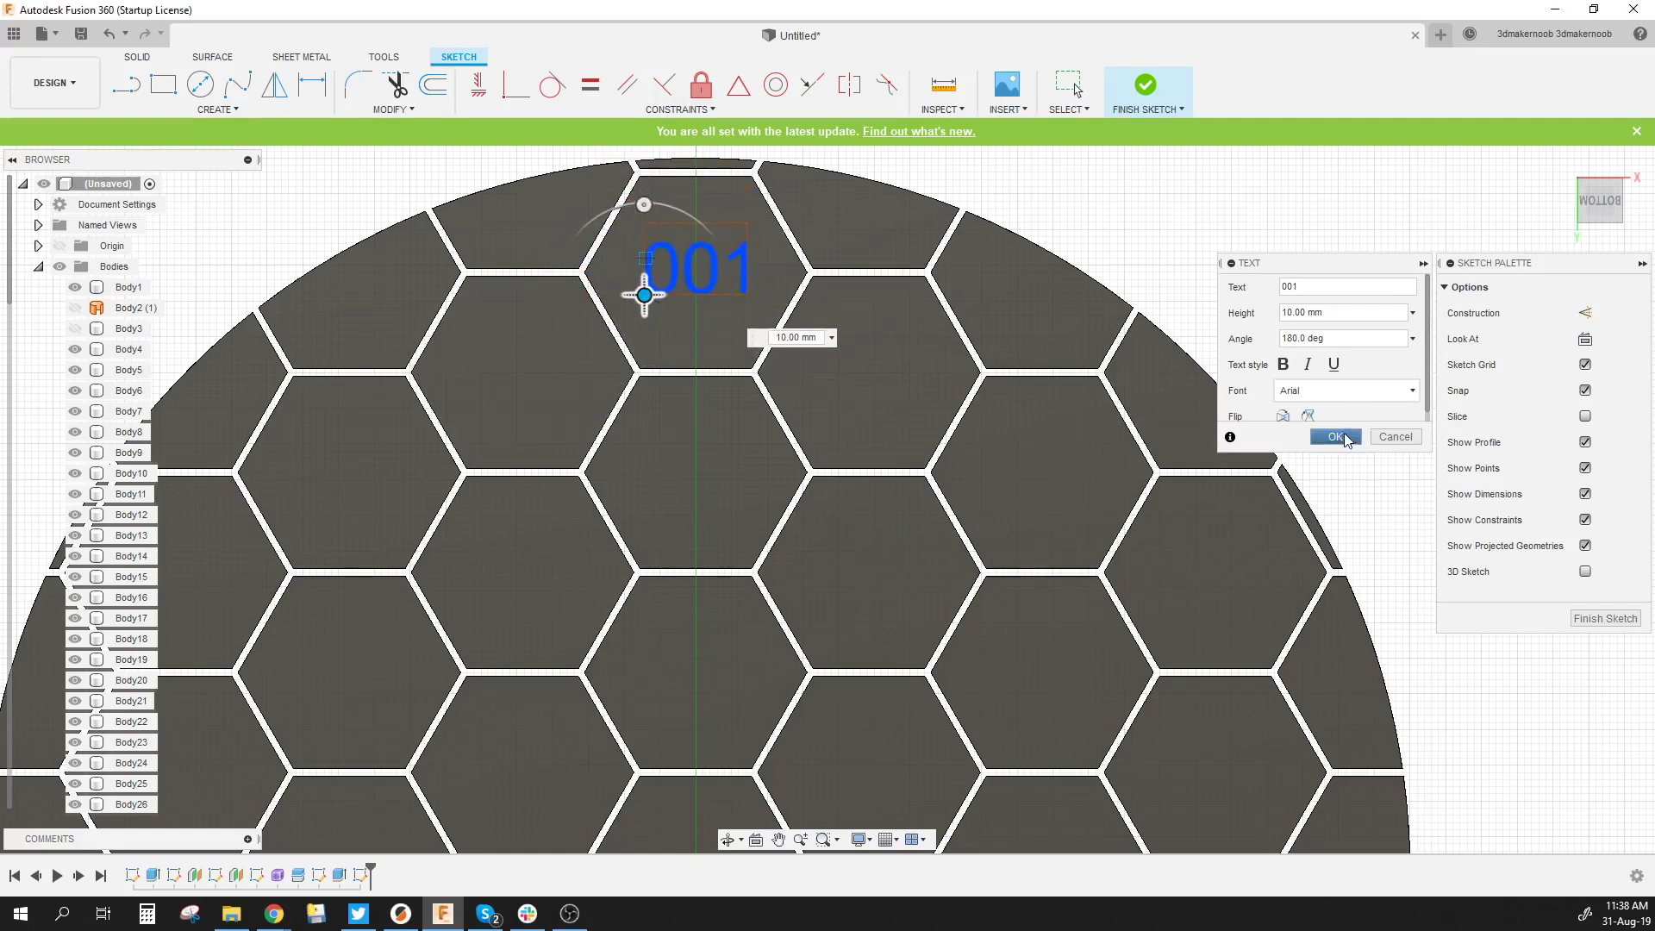
click(1336, 437)
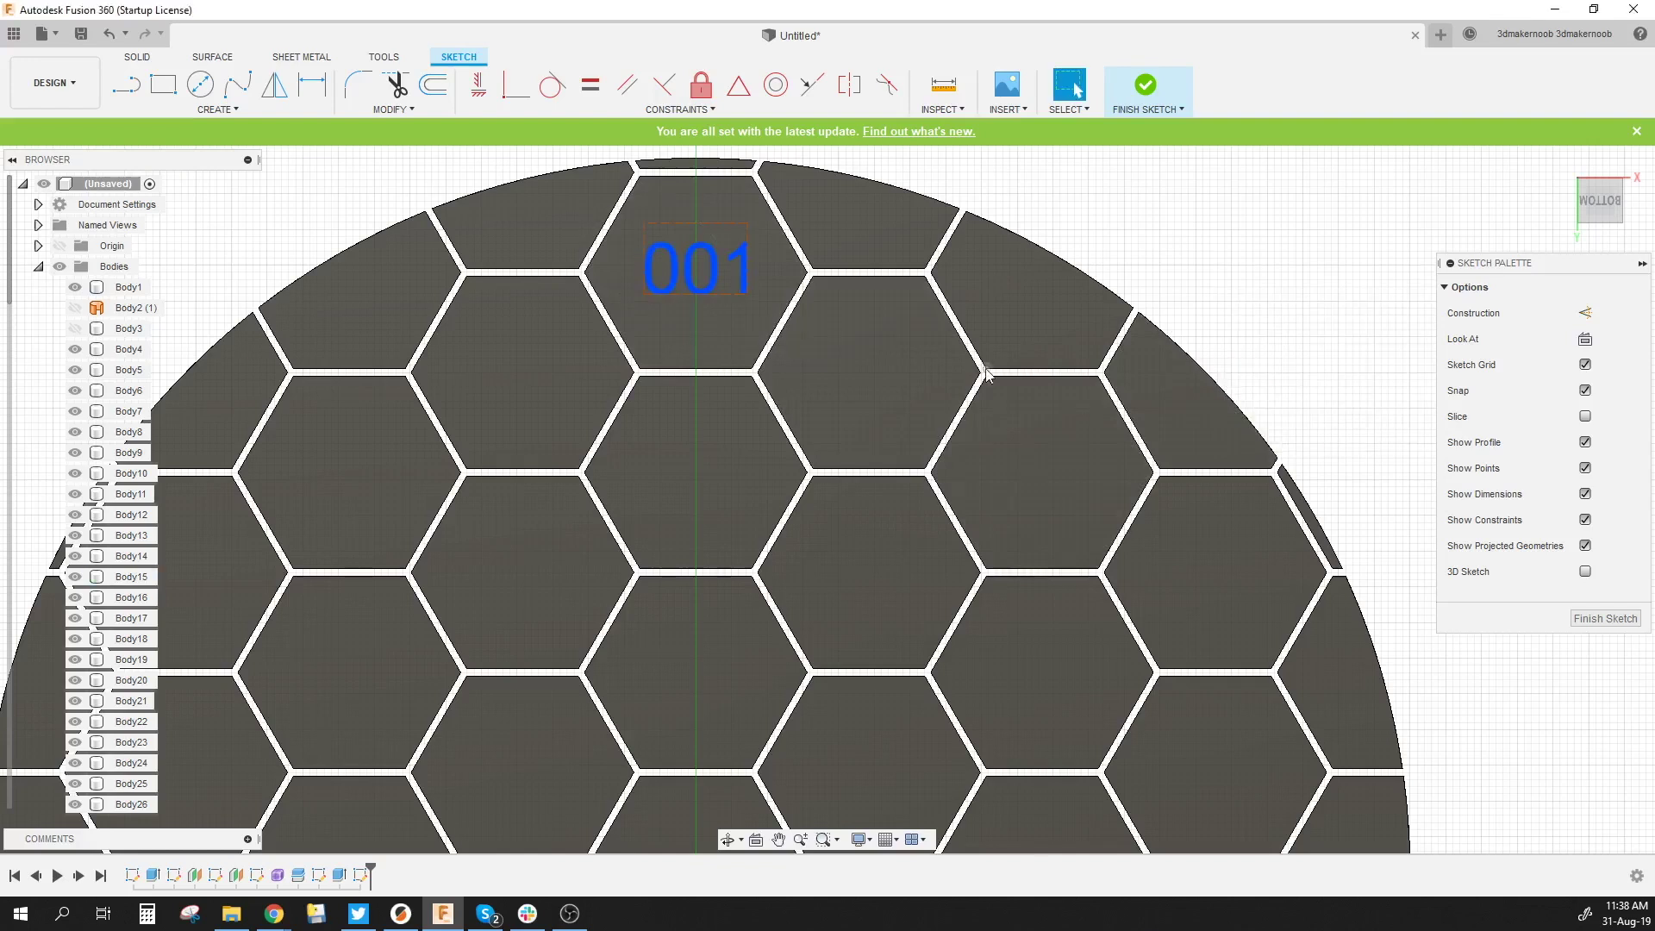
Explode the 001 text, select its three characters, and finish the sketch
right_click(690, 278)
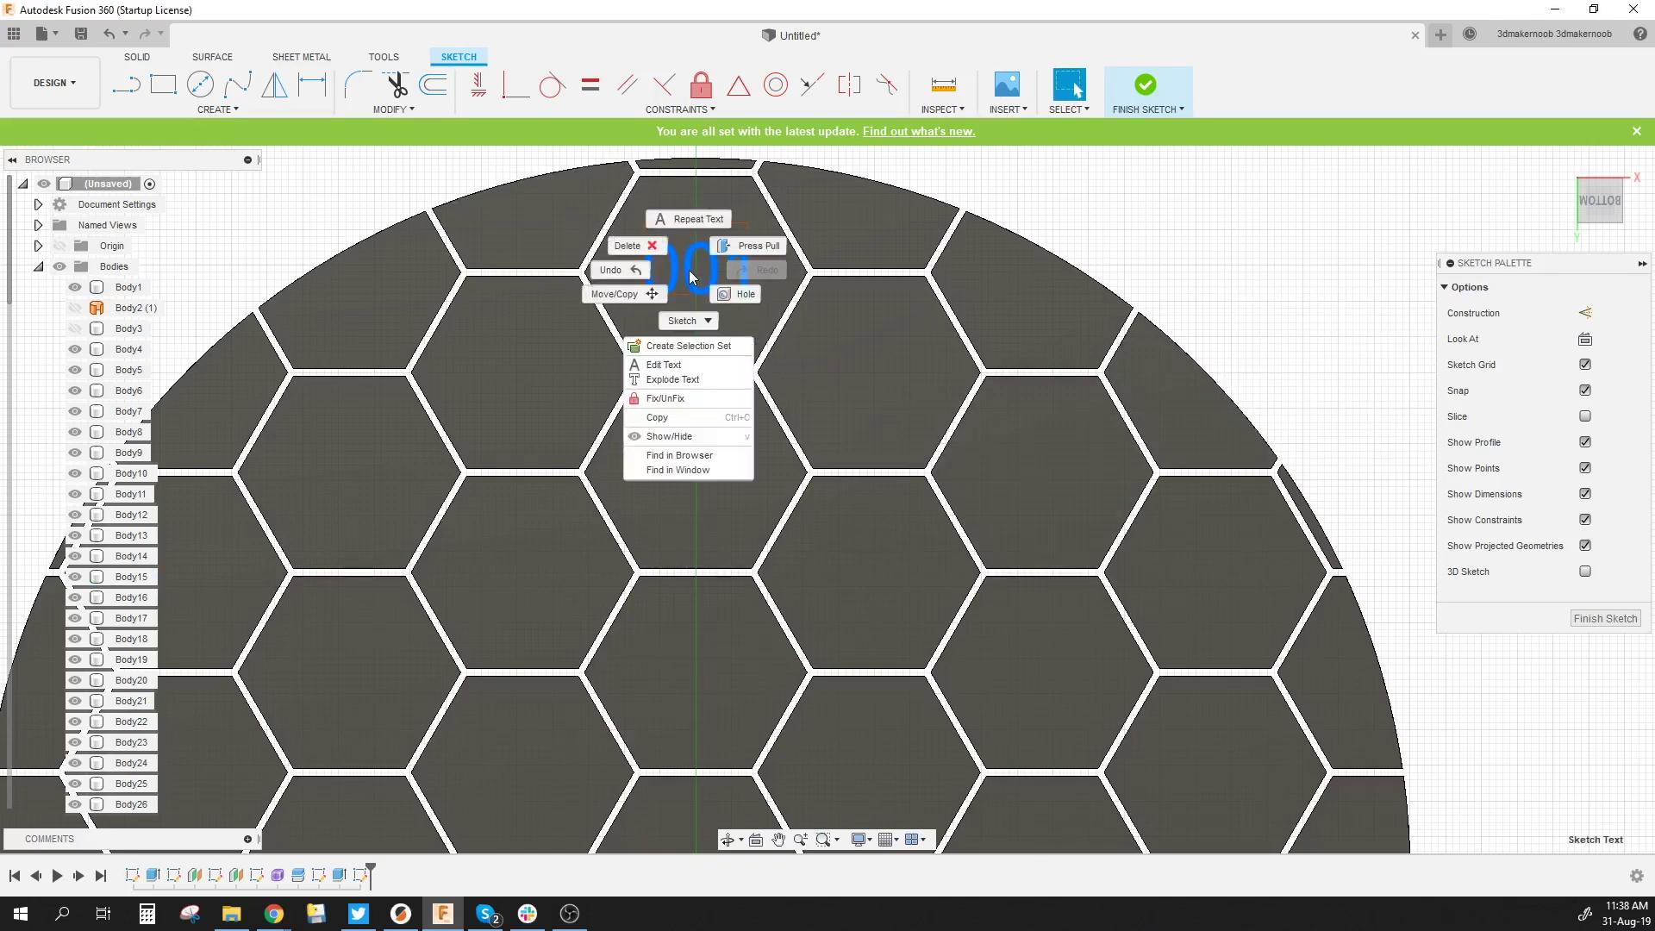
click(672, 379)
scroll(728, 246, up, 3)
scroll(716, 230, up, 1)
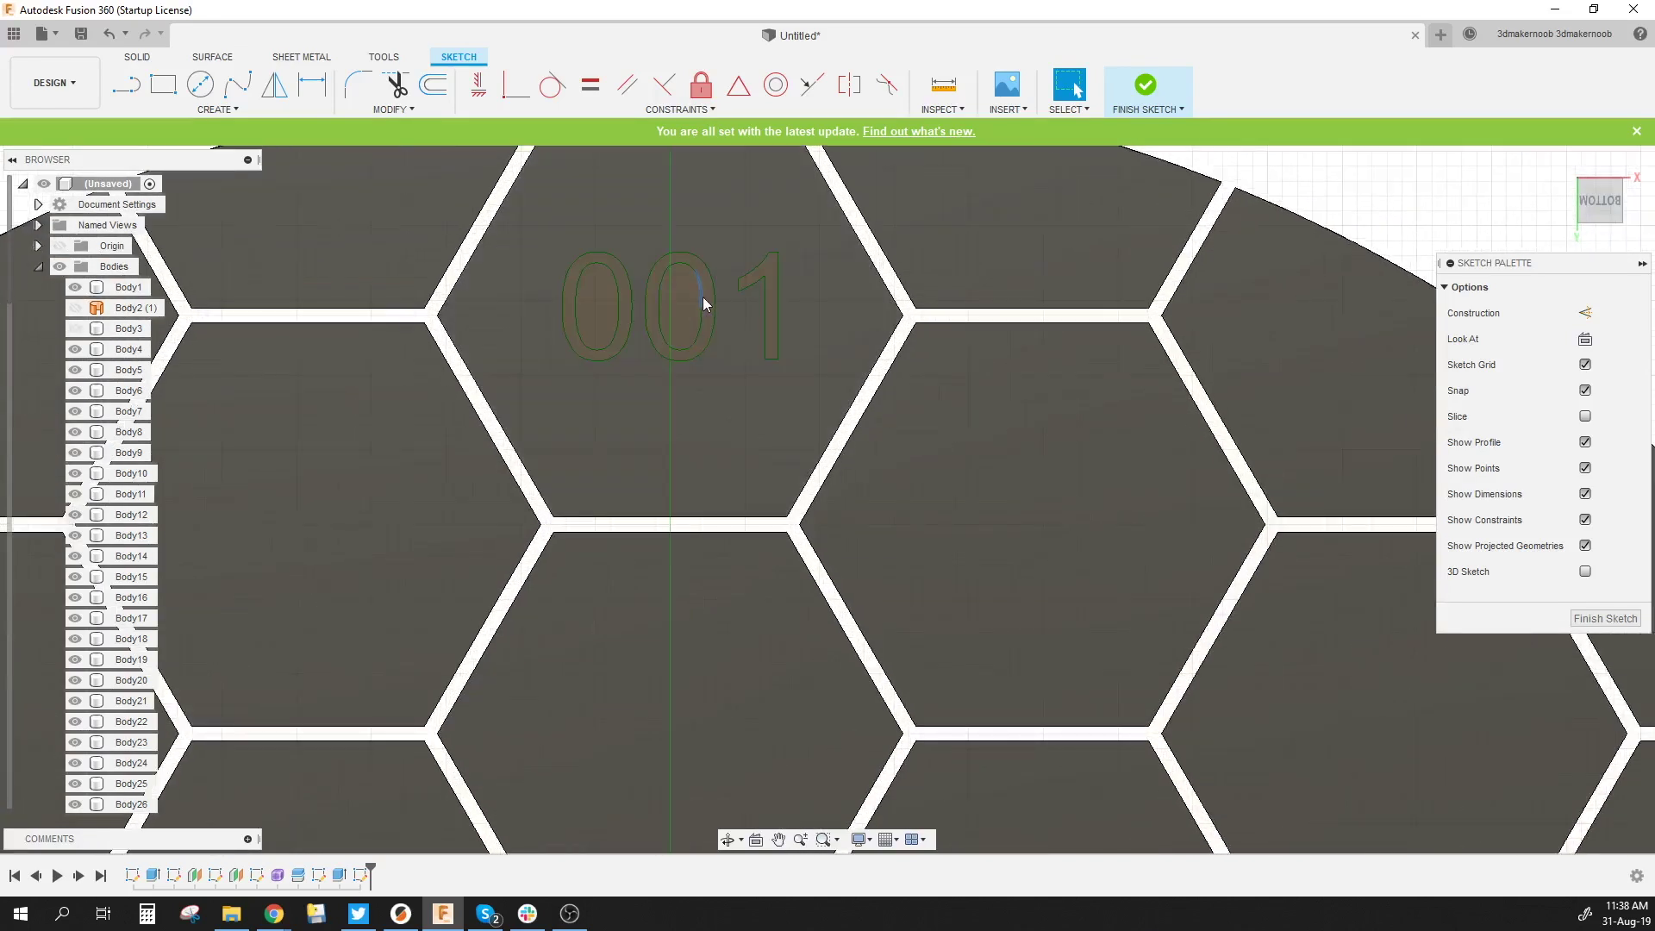
click(705, 298)
shift+click(773, 267)
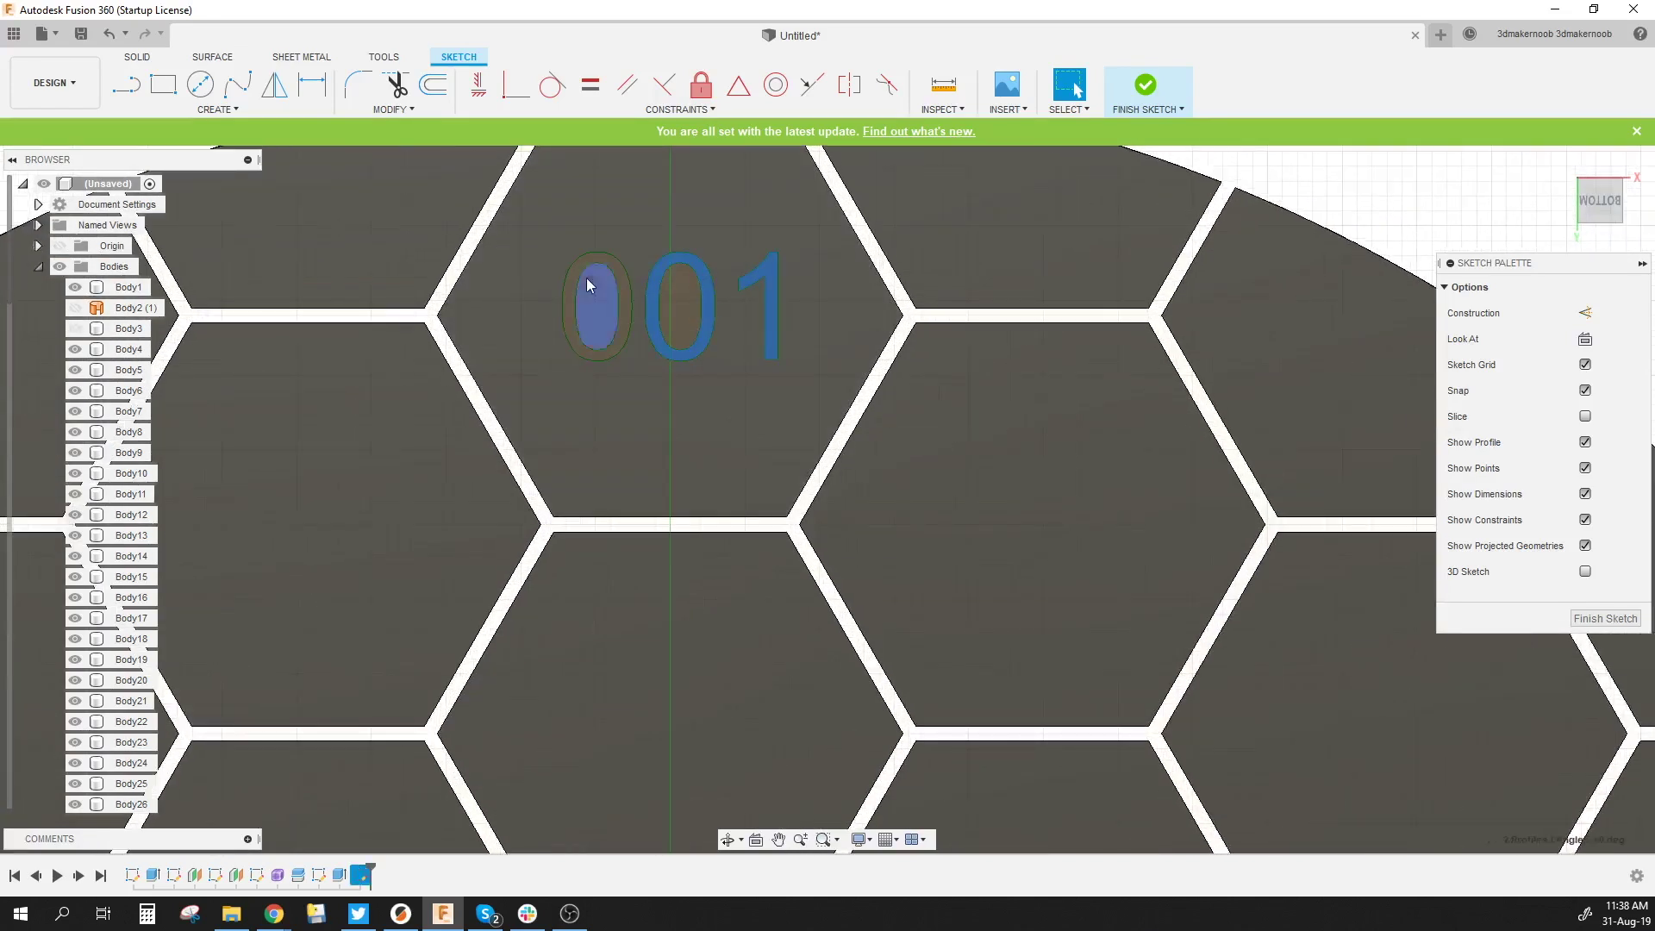
shift+click(623, 290)
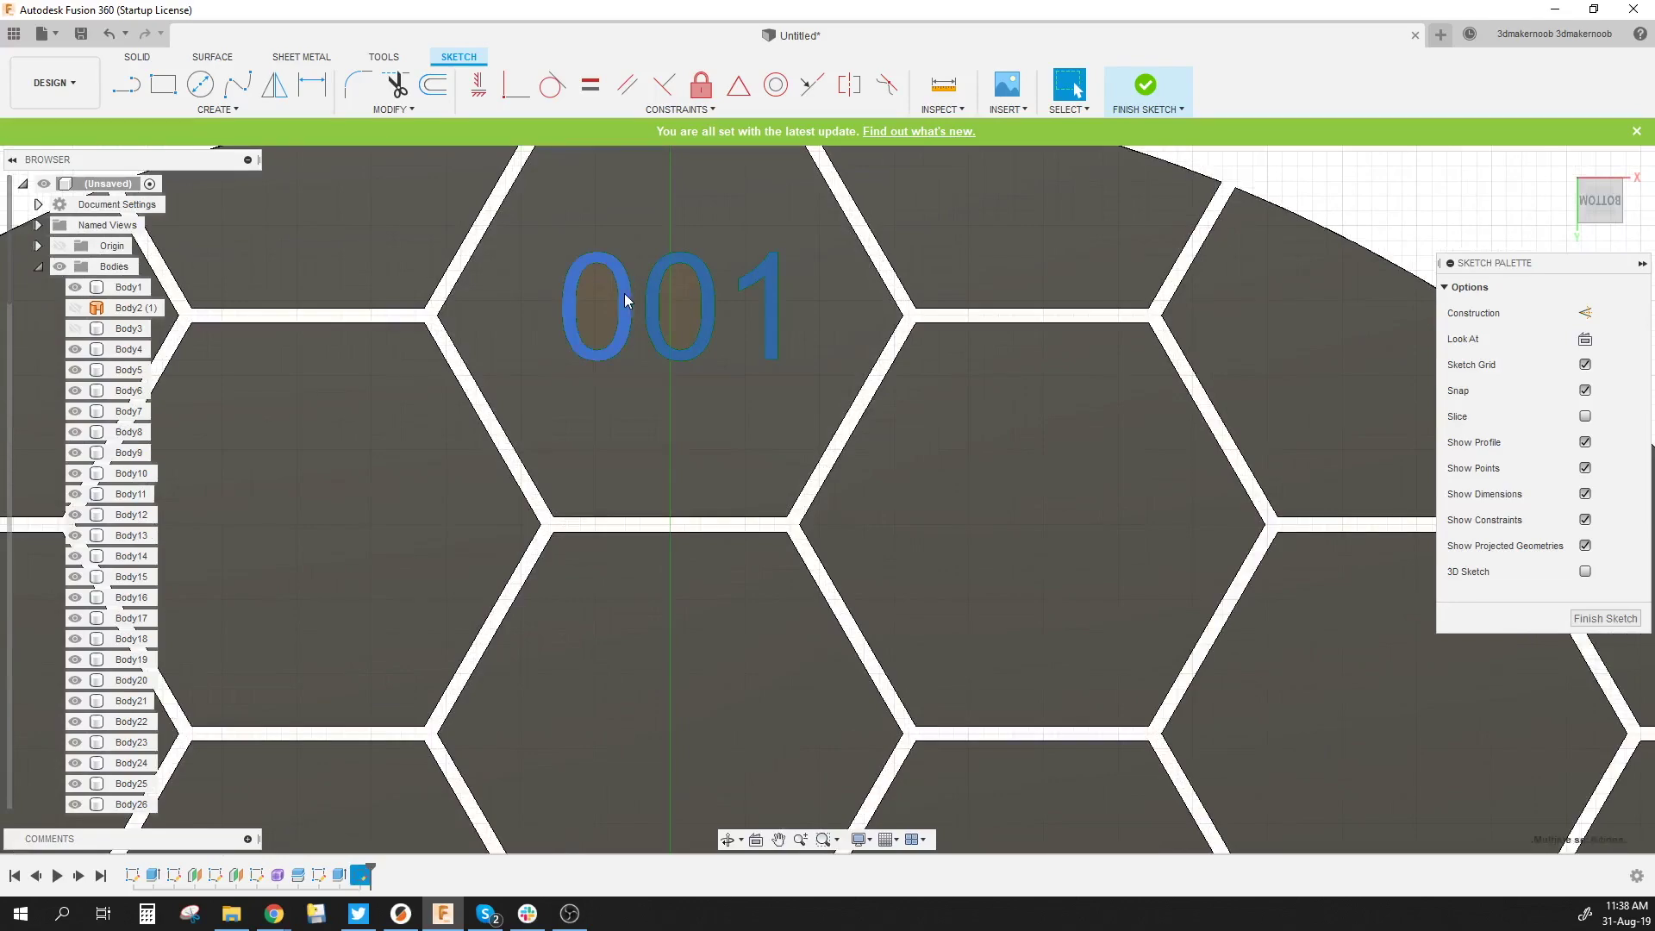
scroll(609, 476, down, 3)
mouse_move(609, 476)
shift+middle_down()
mouse_move(647, 454)
mouse_move(603, 448)
mouse_move(517, 345)
shift+middle_up()
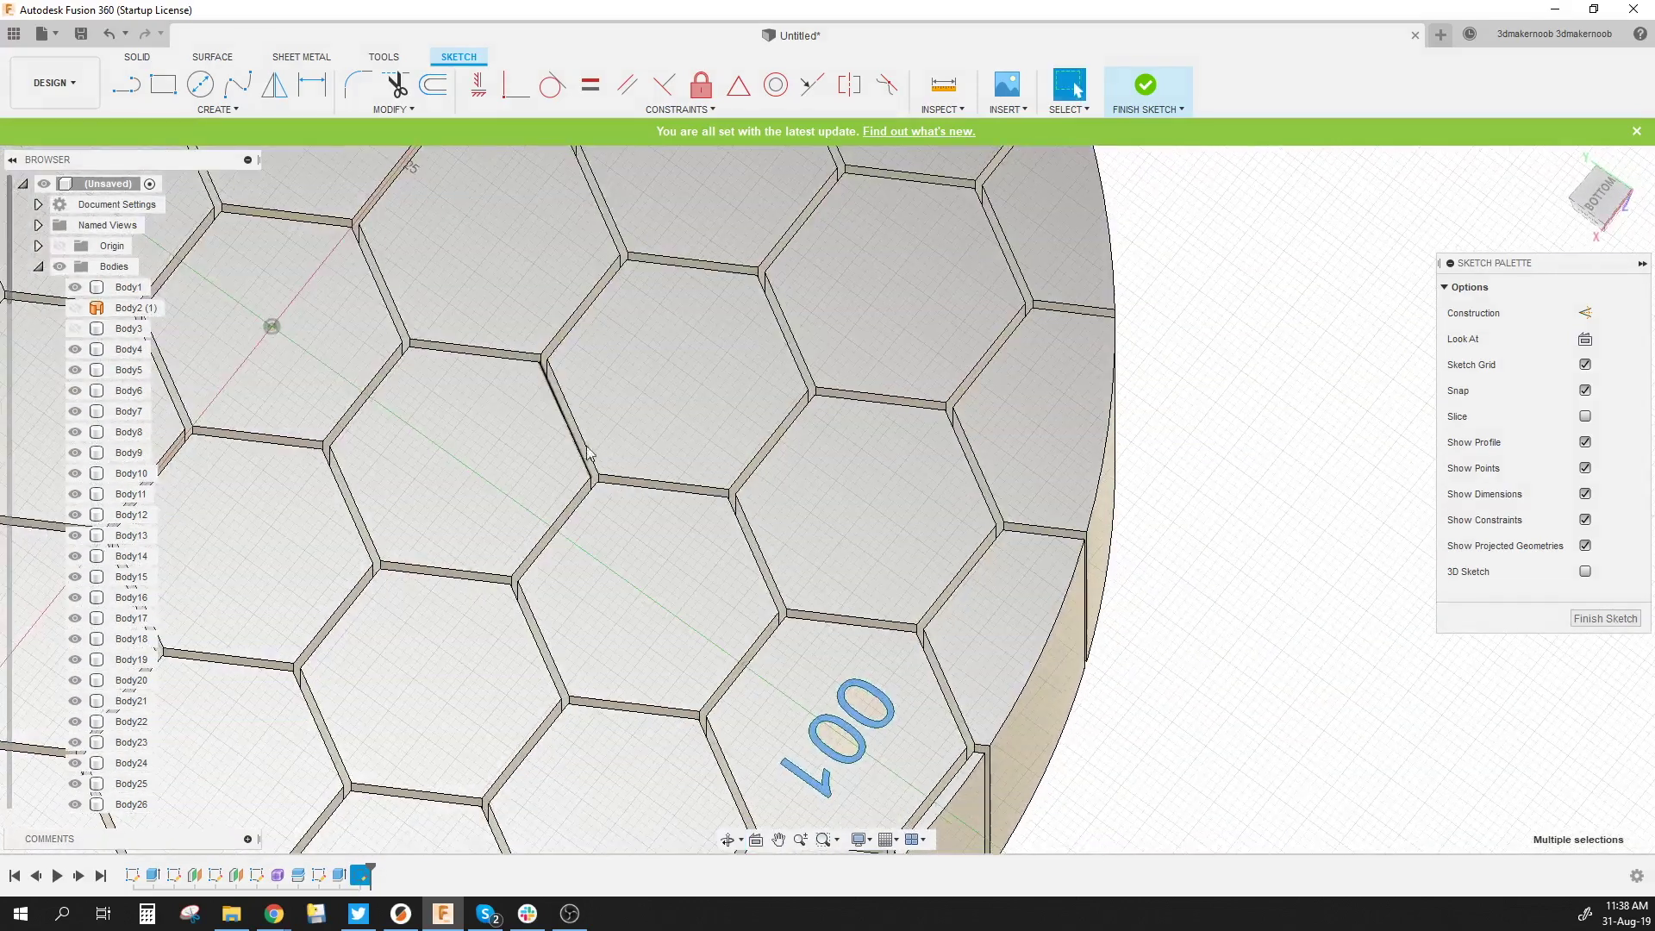
click(1180, 91)
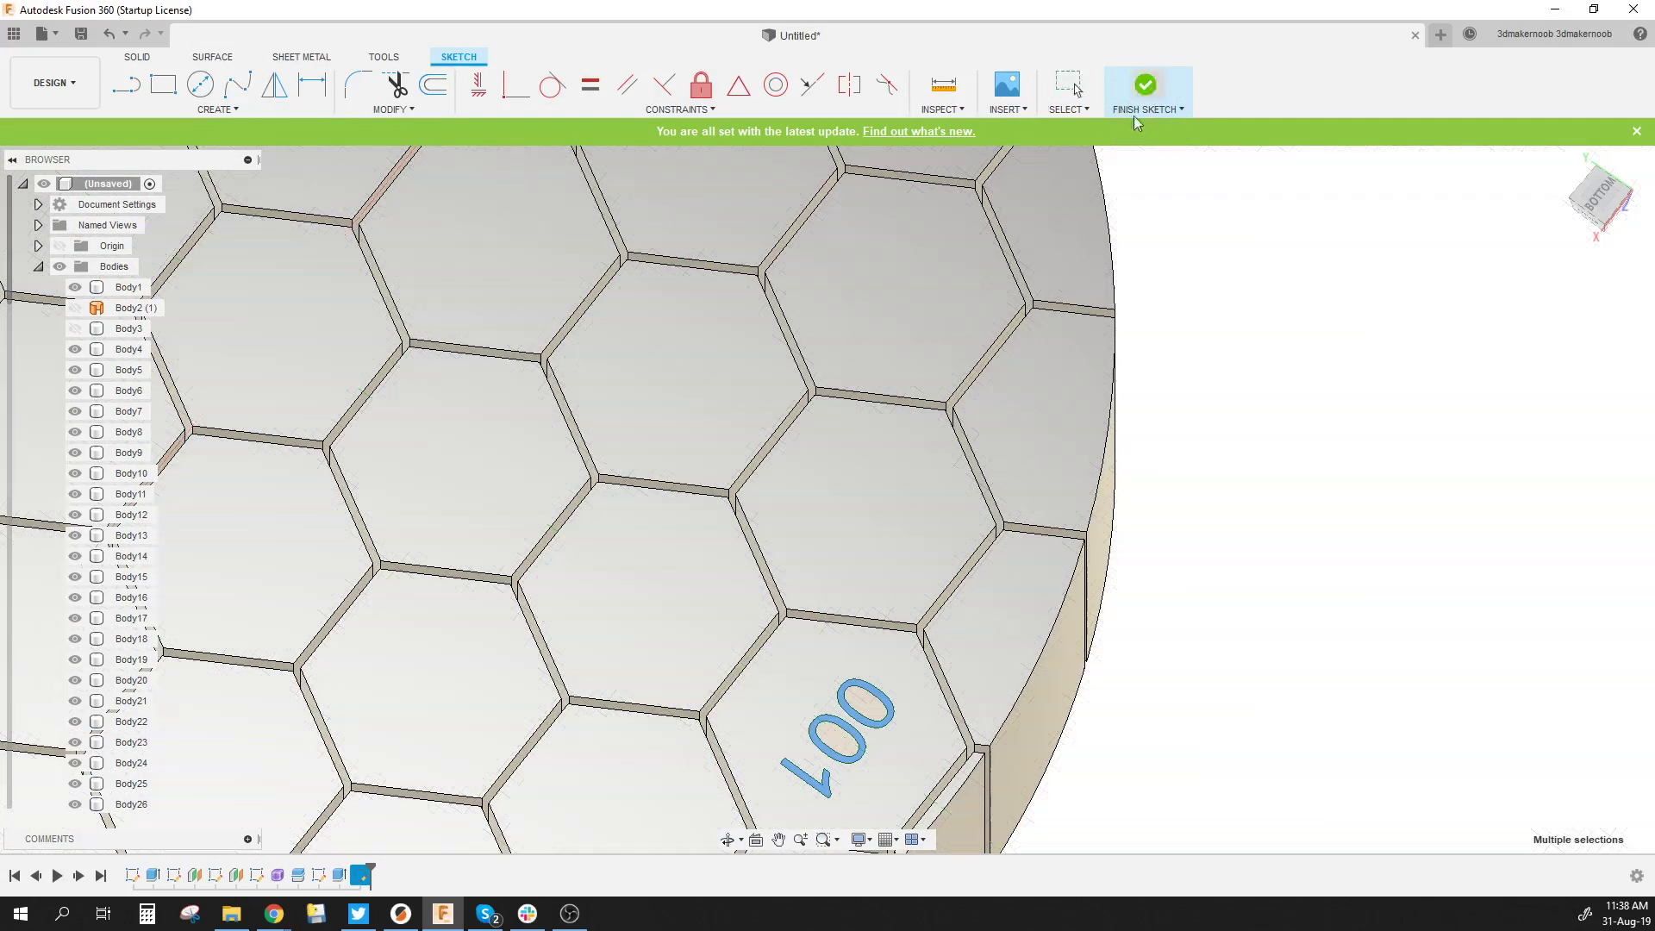
Extrude the three 001 character profiles as a 5 mm deep cut into the tile
click(163, 84)
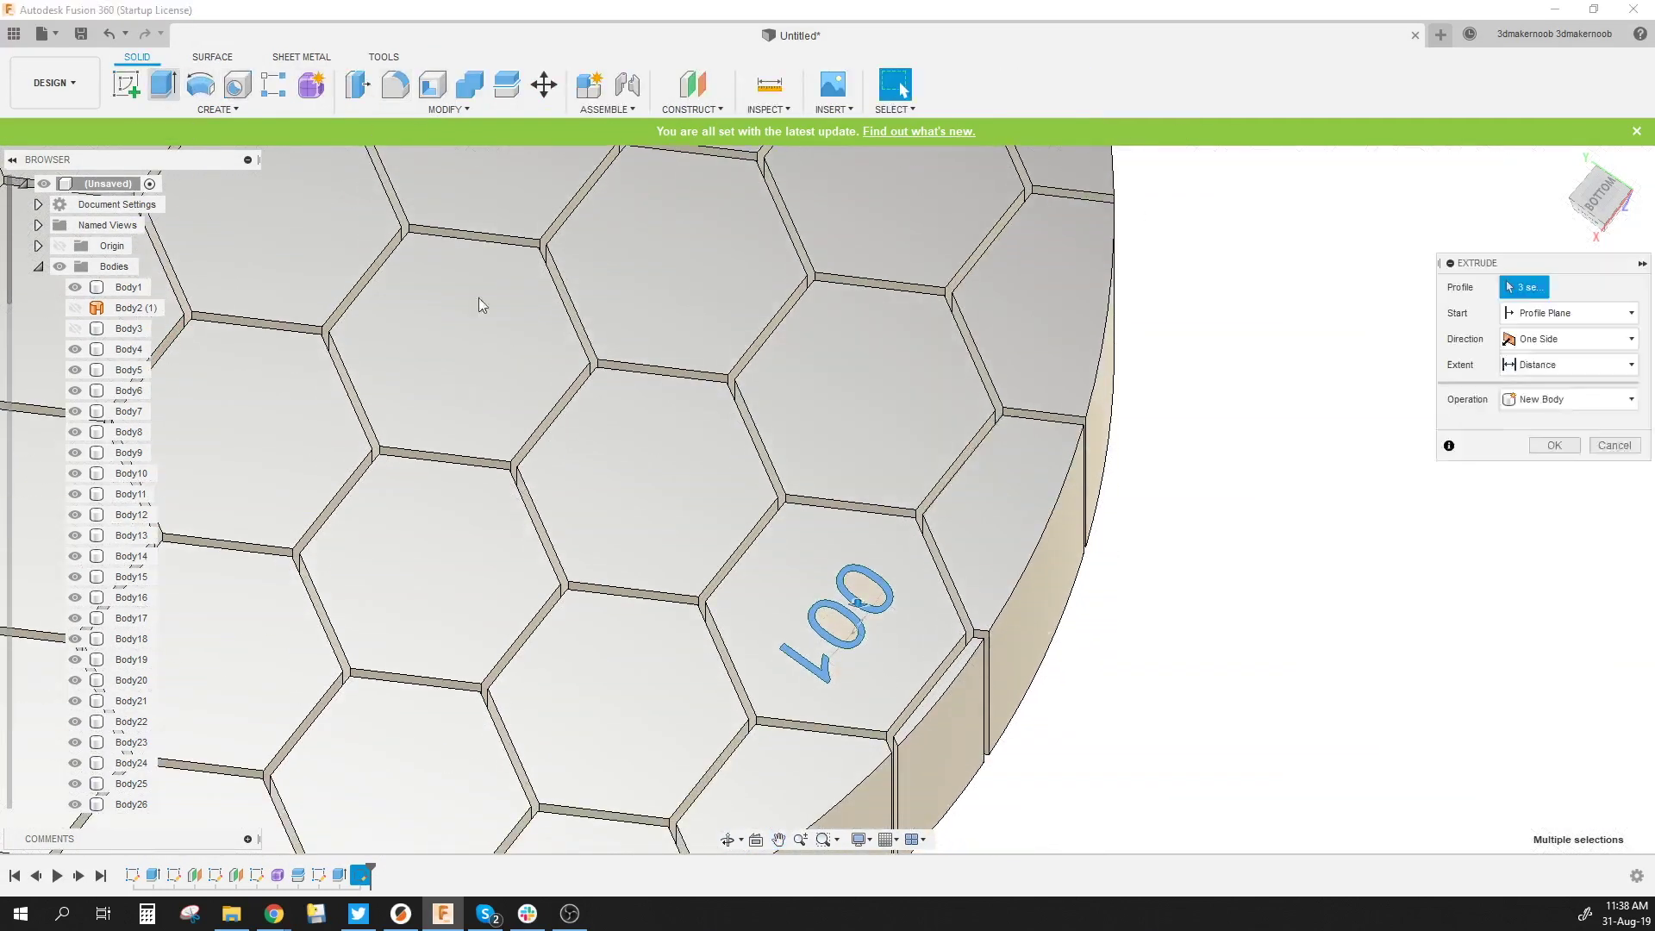
click(858, 612)
text(14)
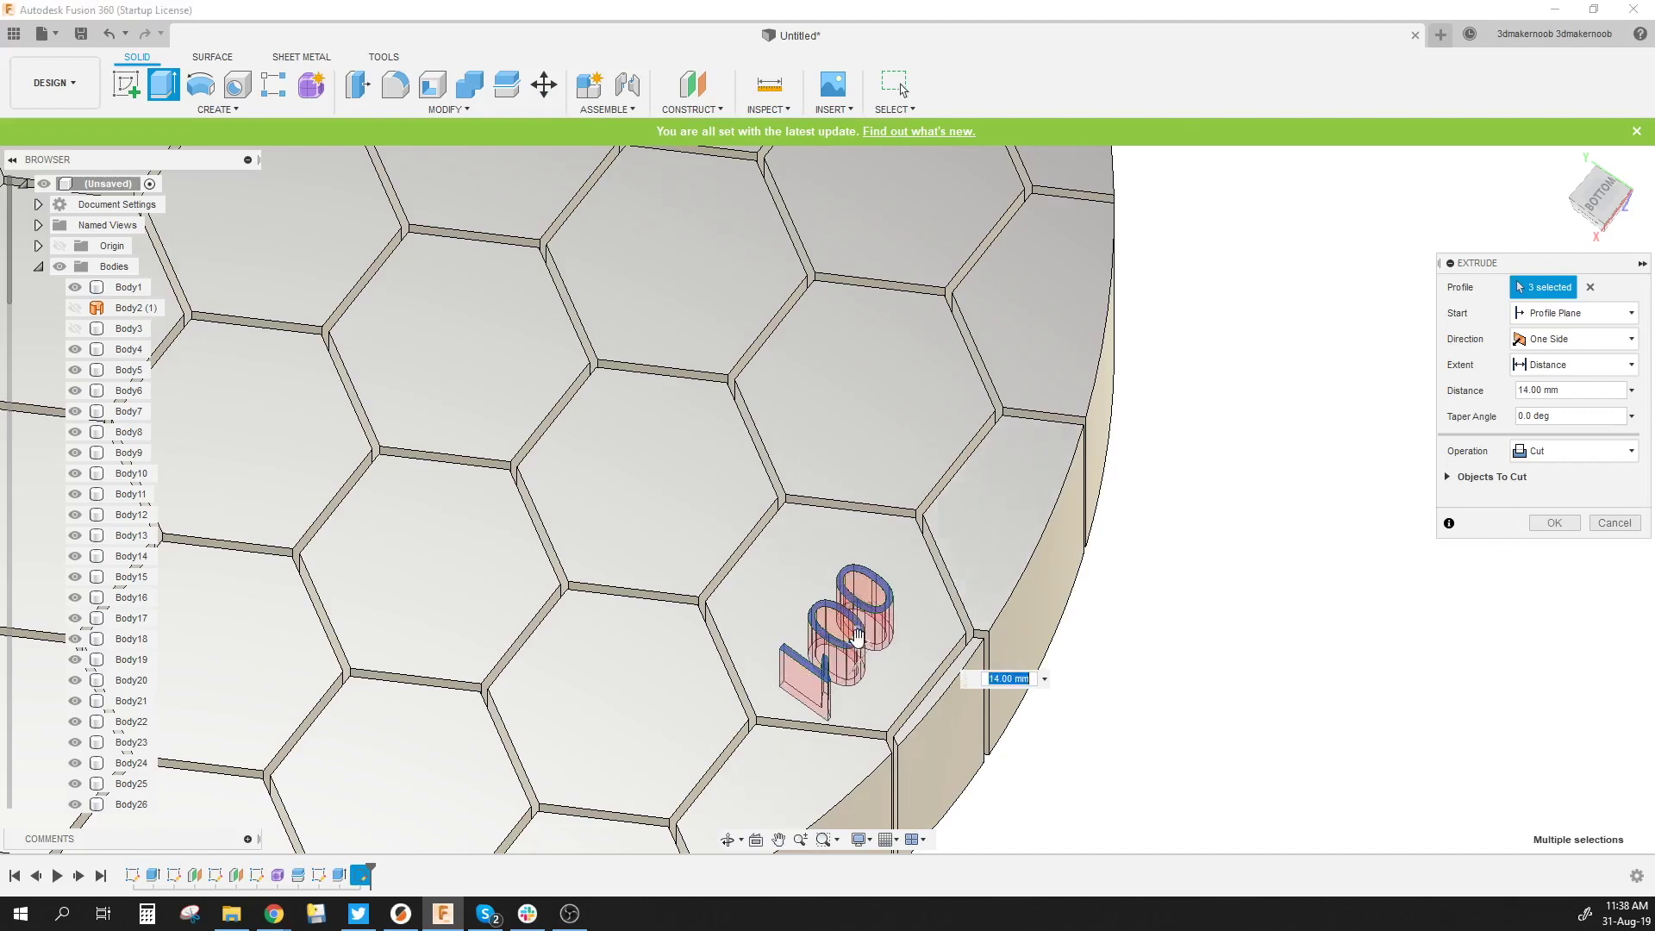
text(6)
key(Return)
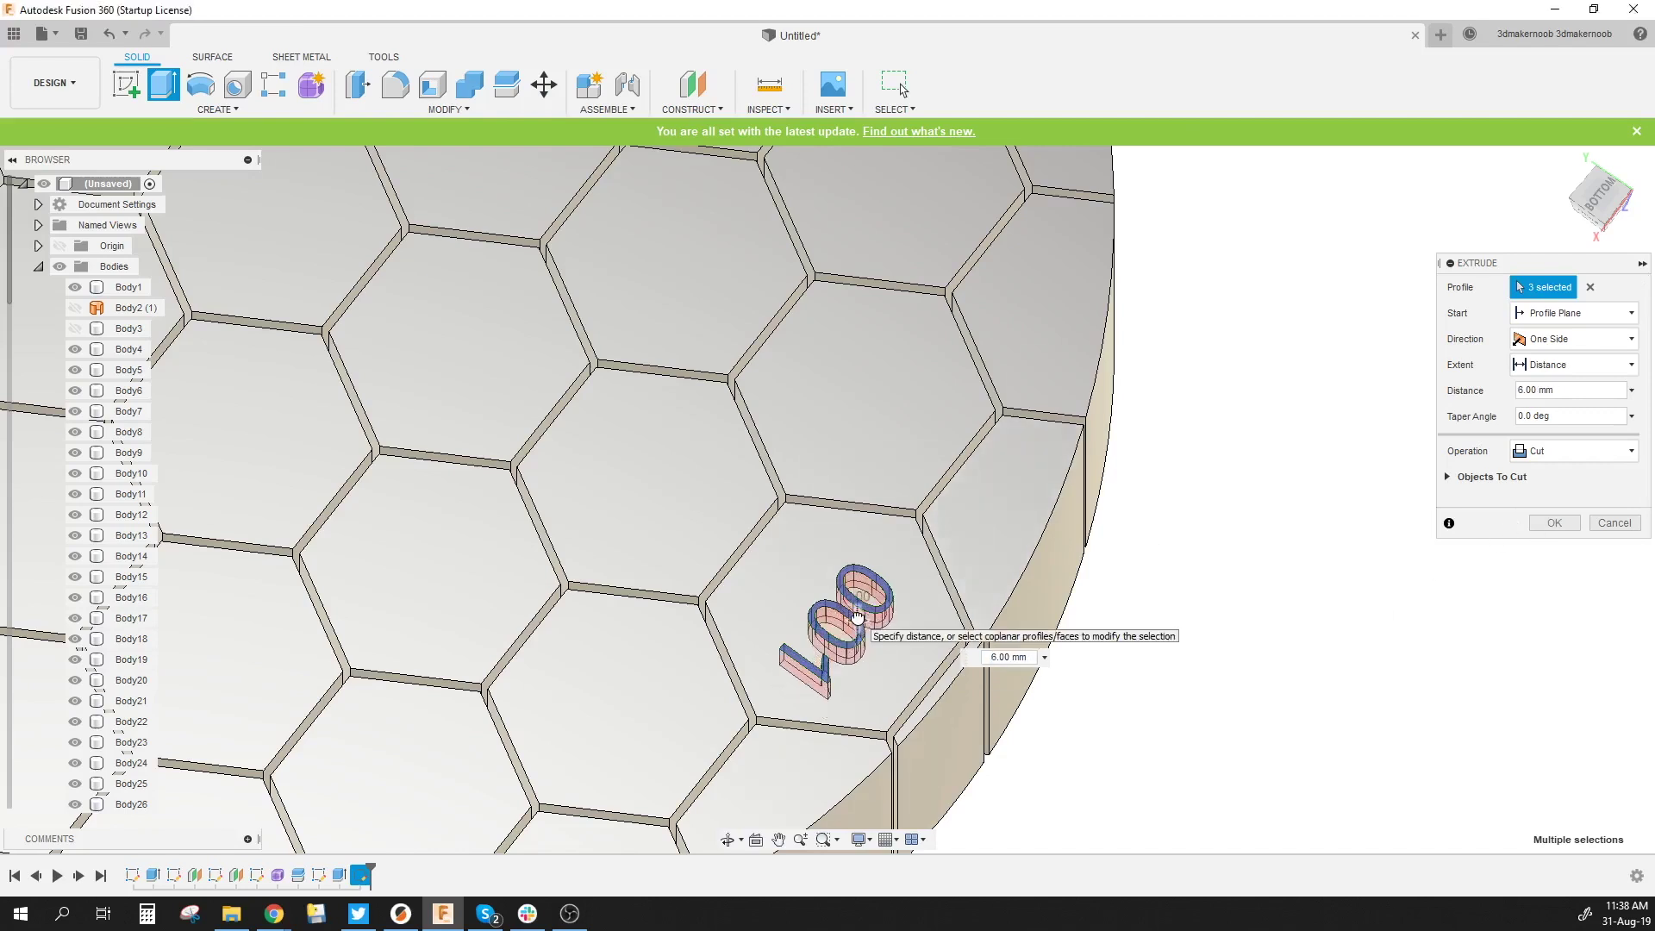
click(860, 603)
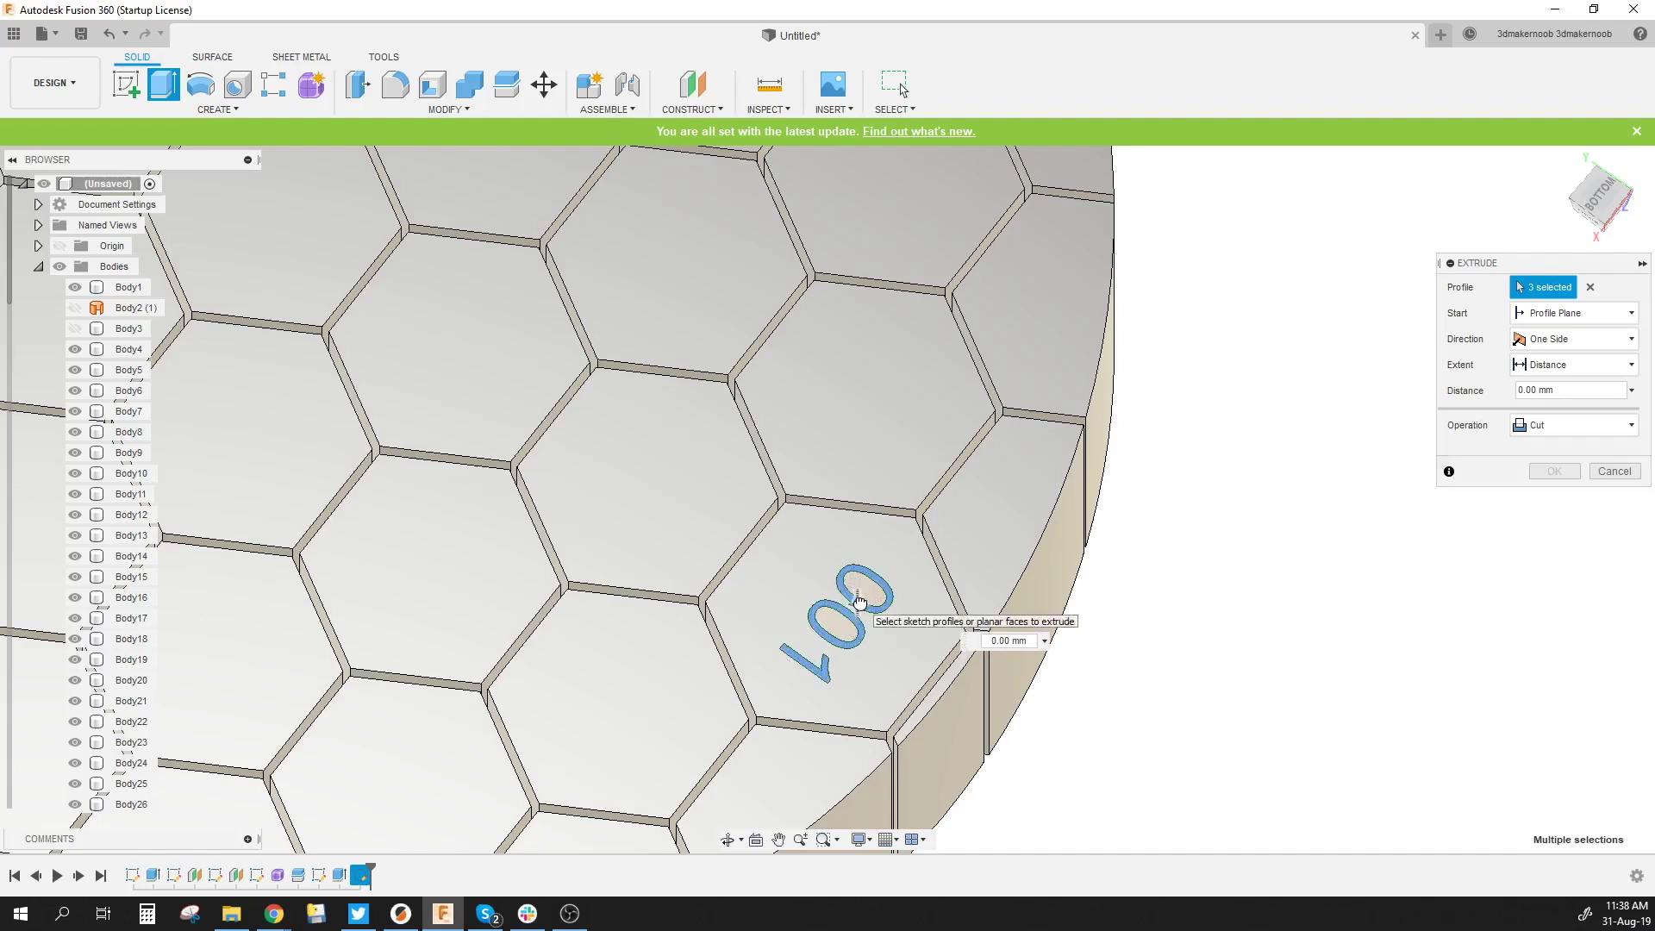
text(5)
key(Return)
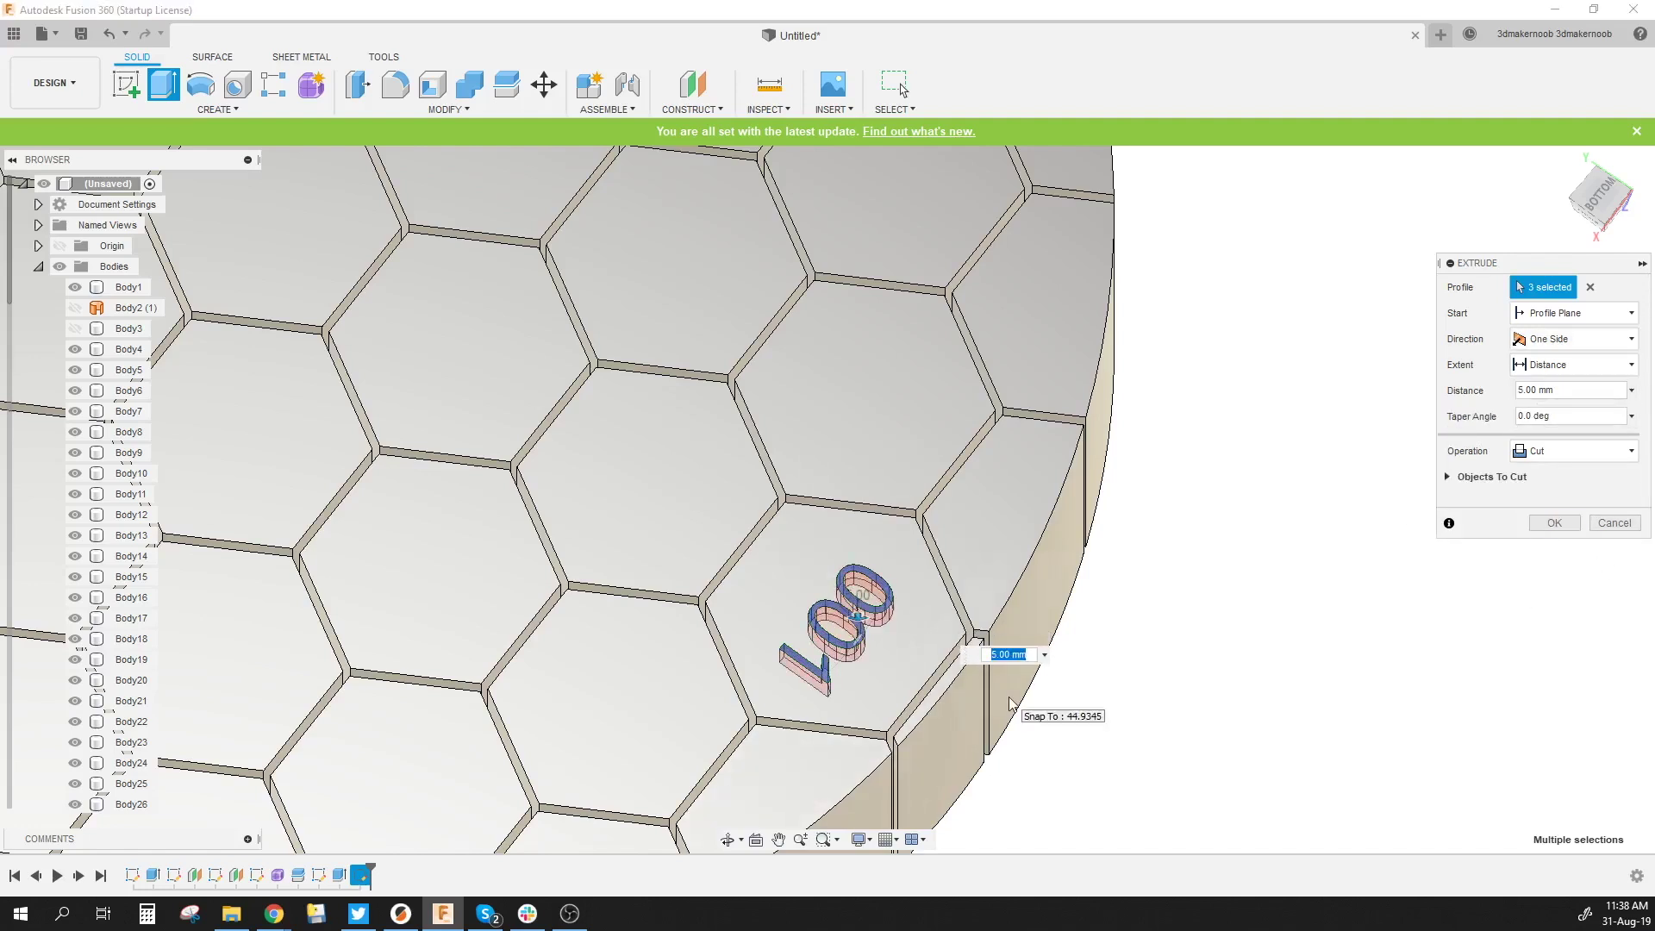
key(Return)
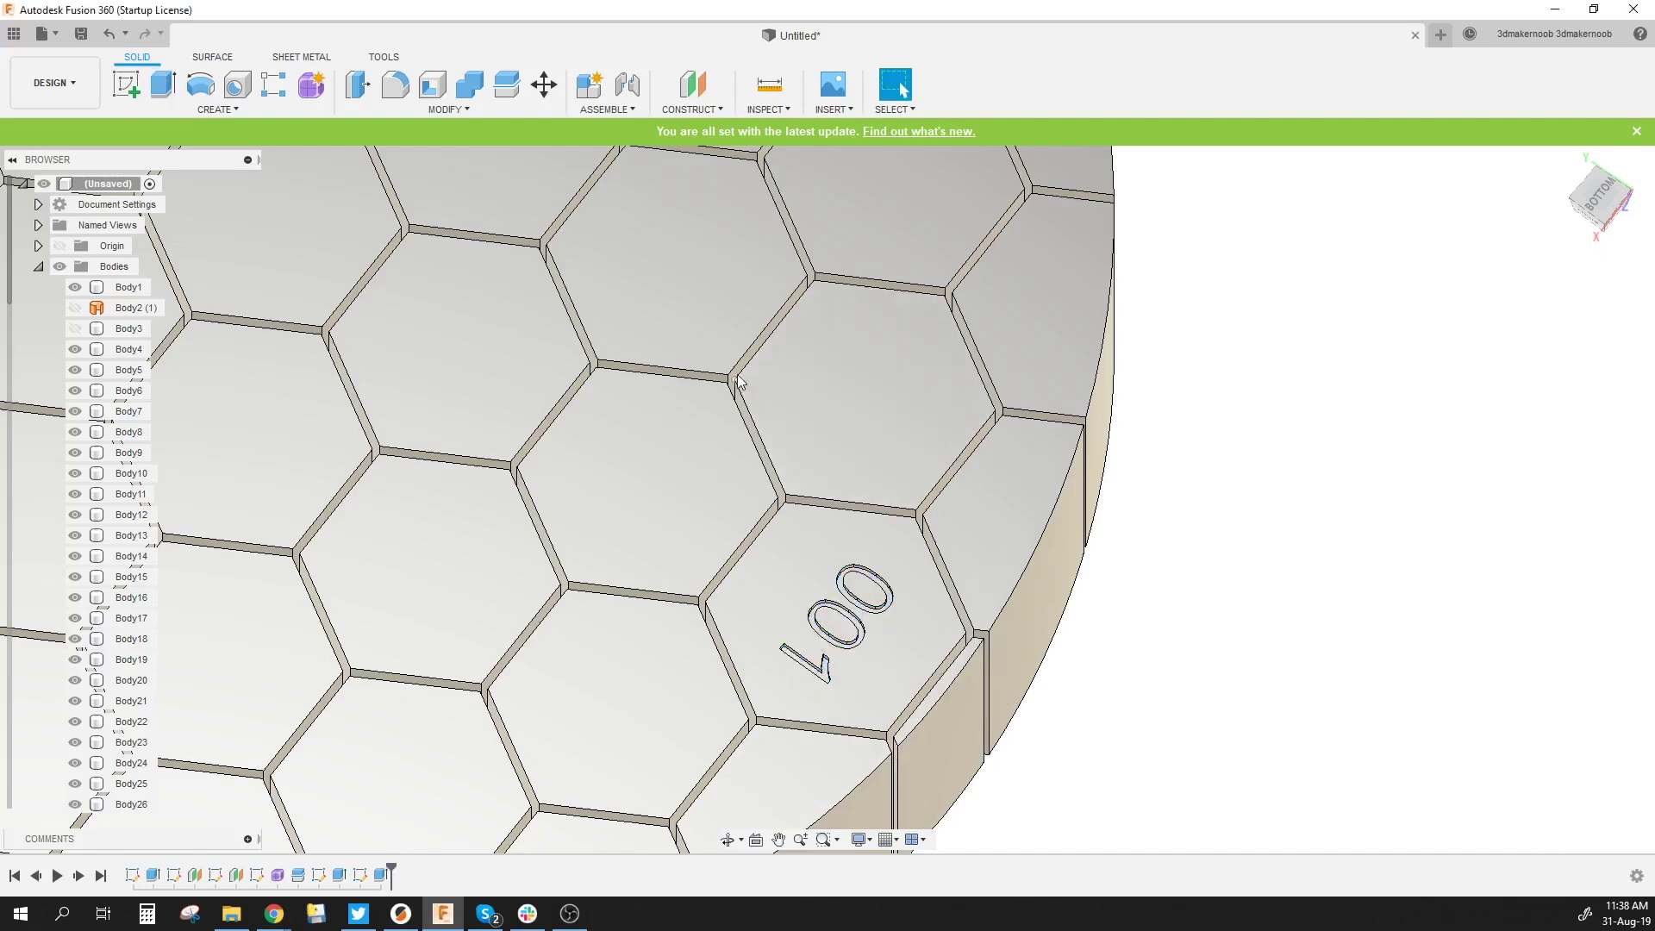
scroll(864, 636, down, 2)
shift+middle_drag(864, 636, 1042, 338)
Select the engraved tile face and rename its body Body40 to '001'
scroll(952, 625, down, 2)
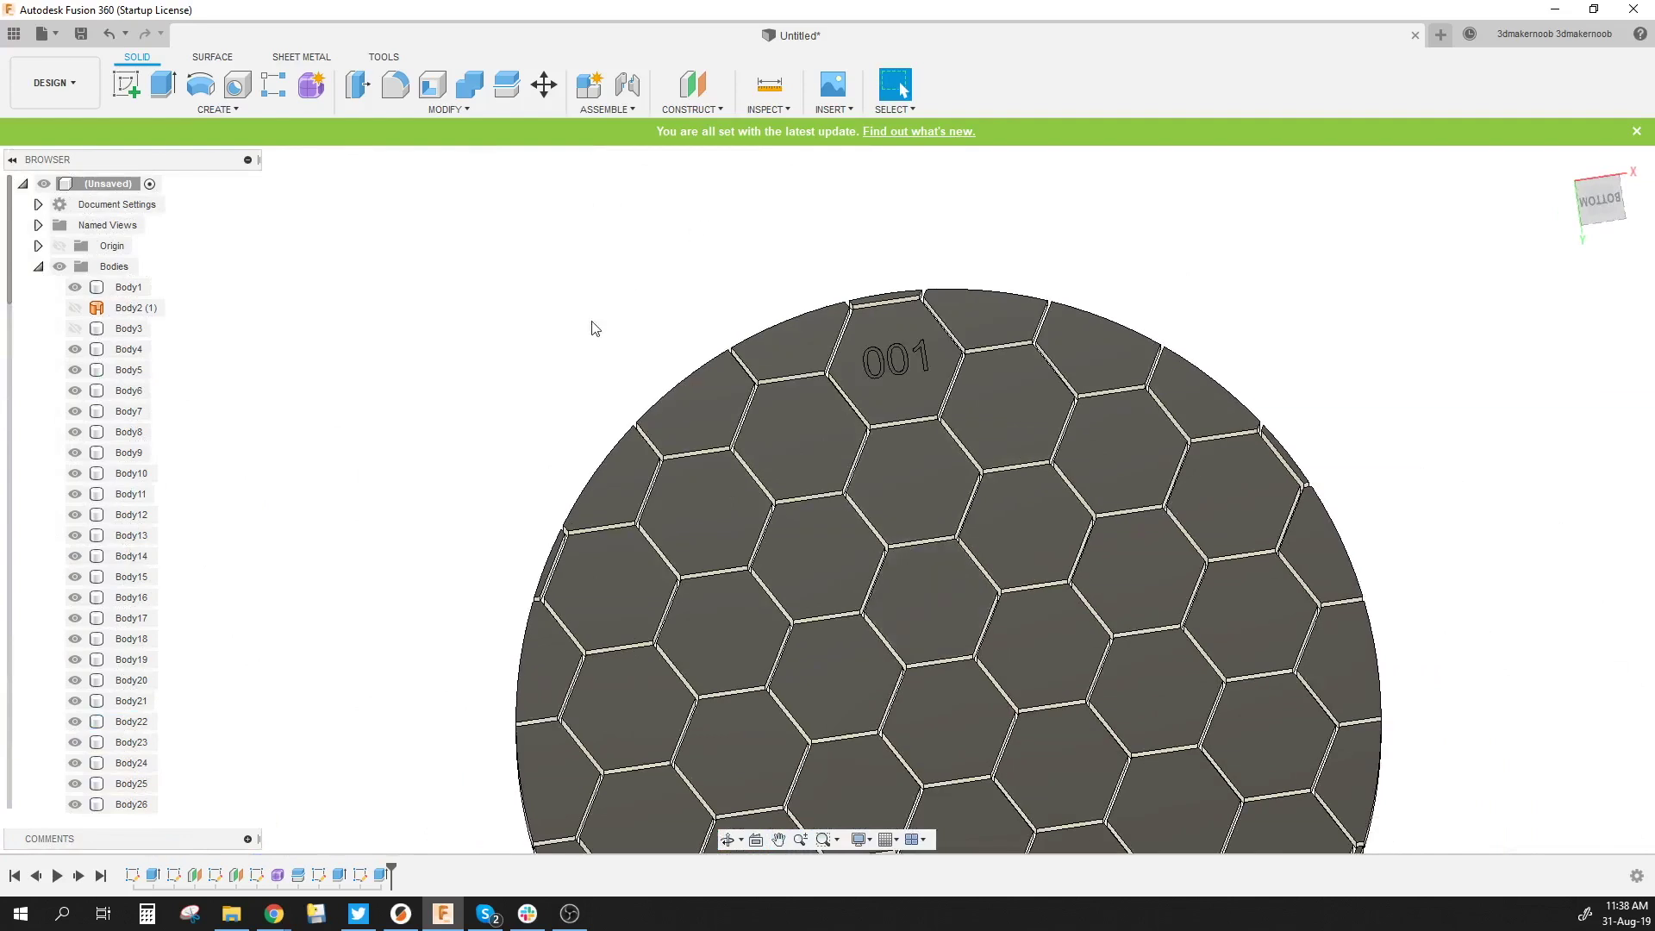
middle_drag(552, 388, 451, 406)
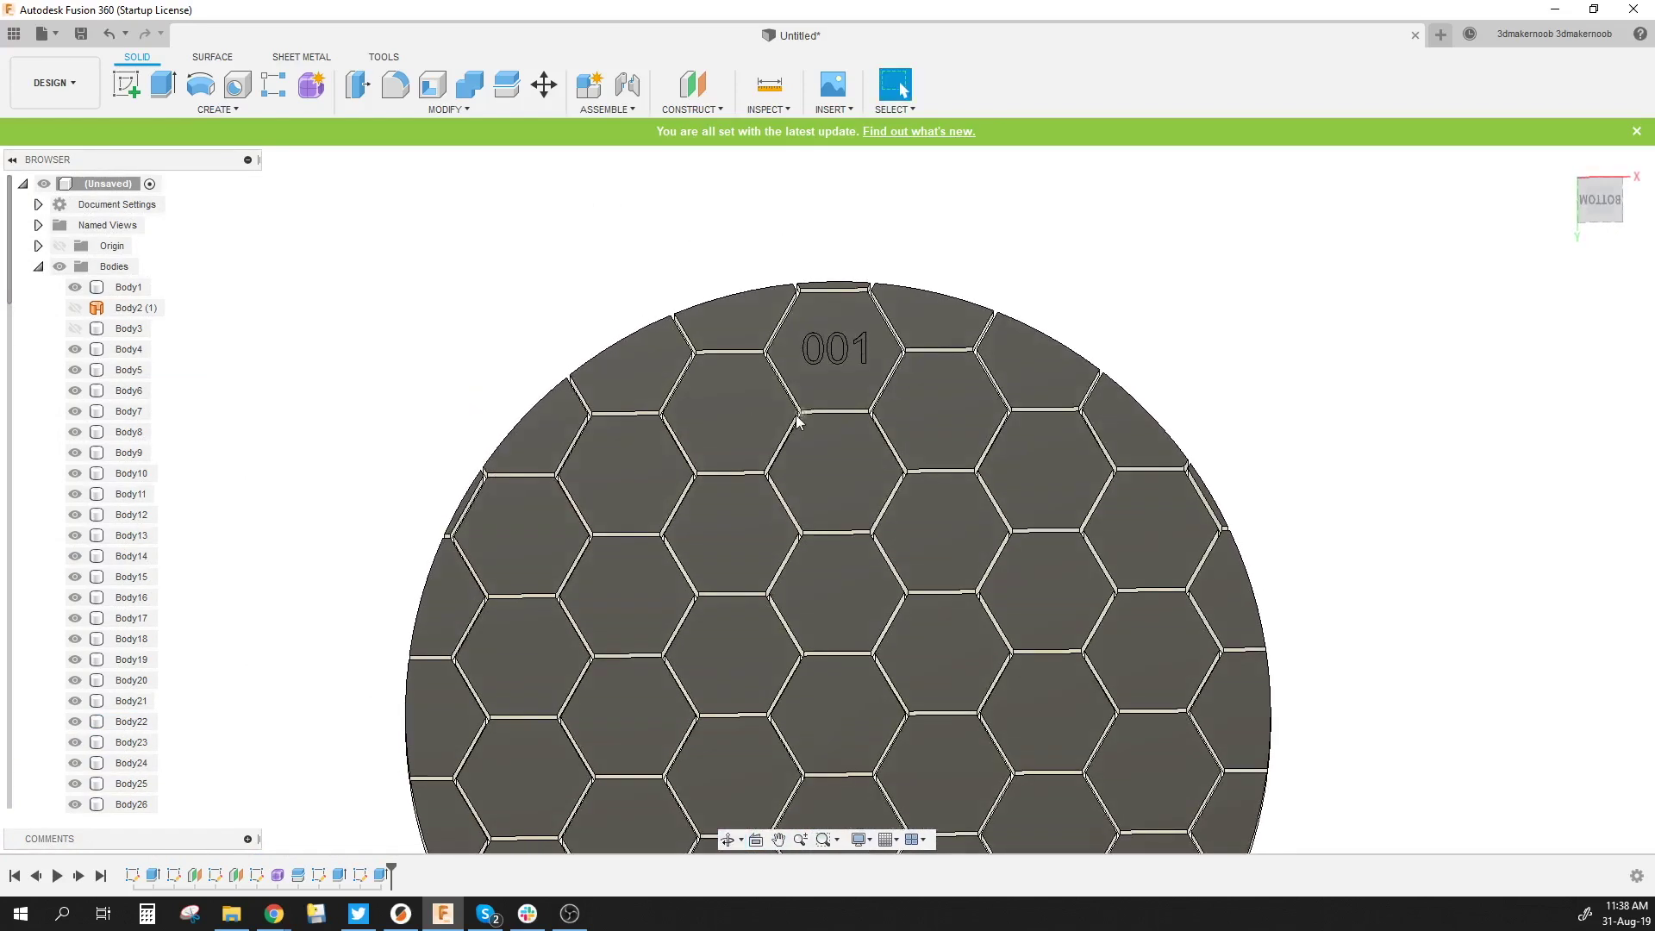
mouse_move(1380, 517)
shift+middle_down()
mouse_move(1238, 499)
mouse_move(1245, 480)
mouse_move(1366, 507)
shift+middle_up()
click(916, 323)
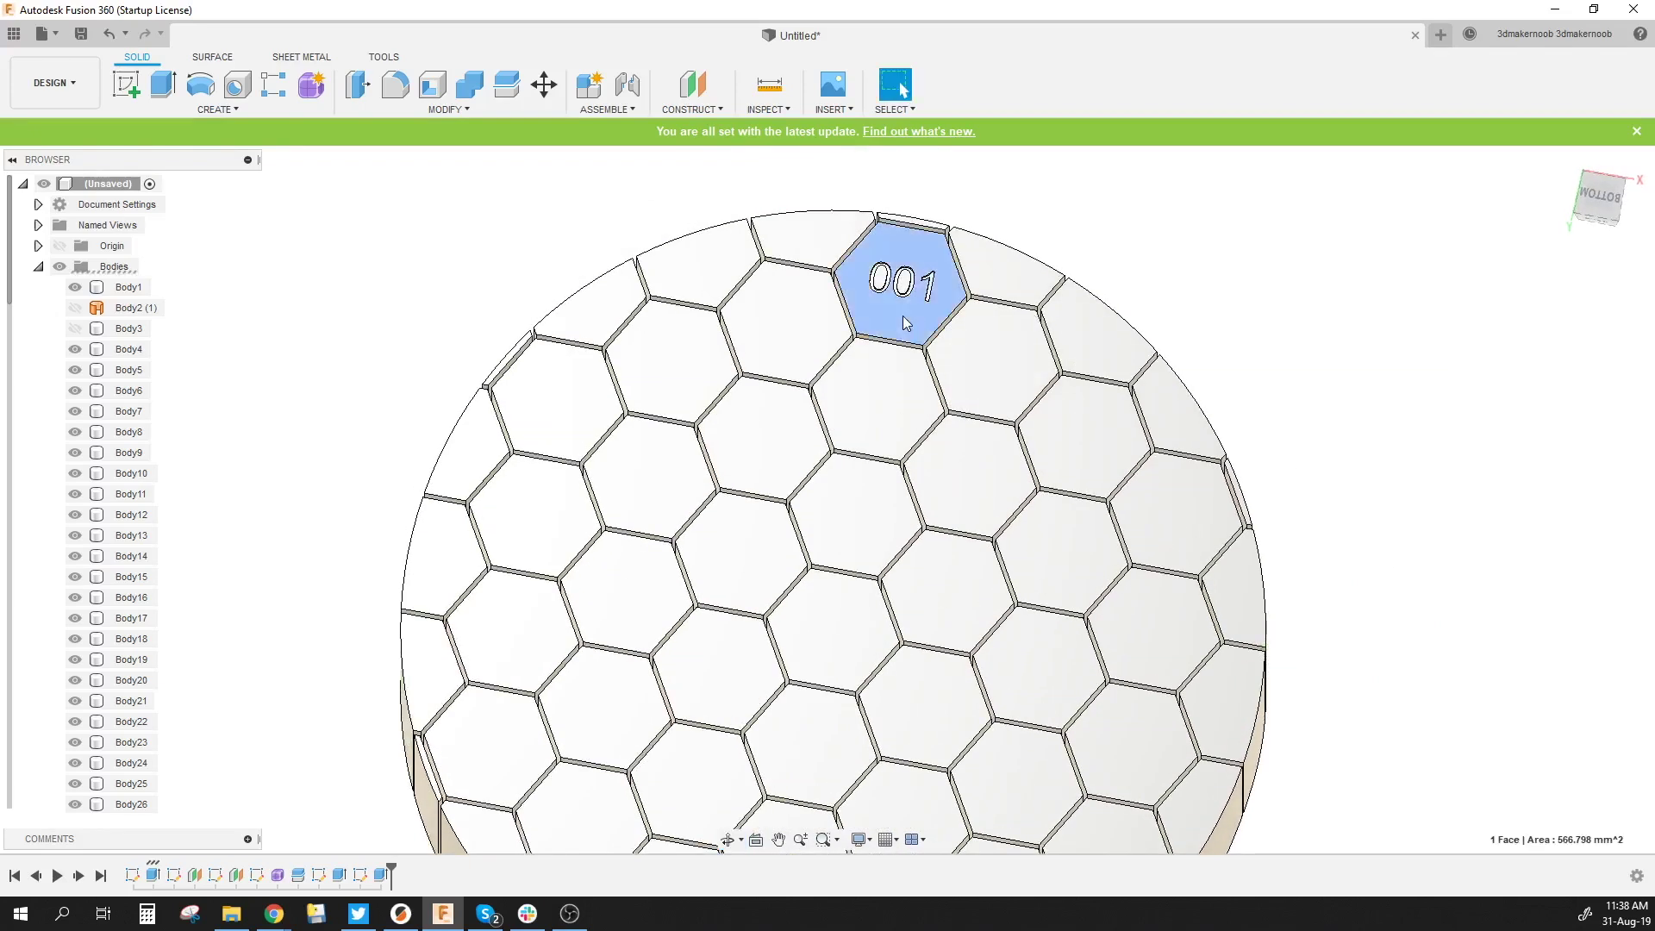
scroll(134, 550, down, 9)
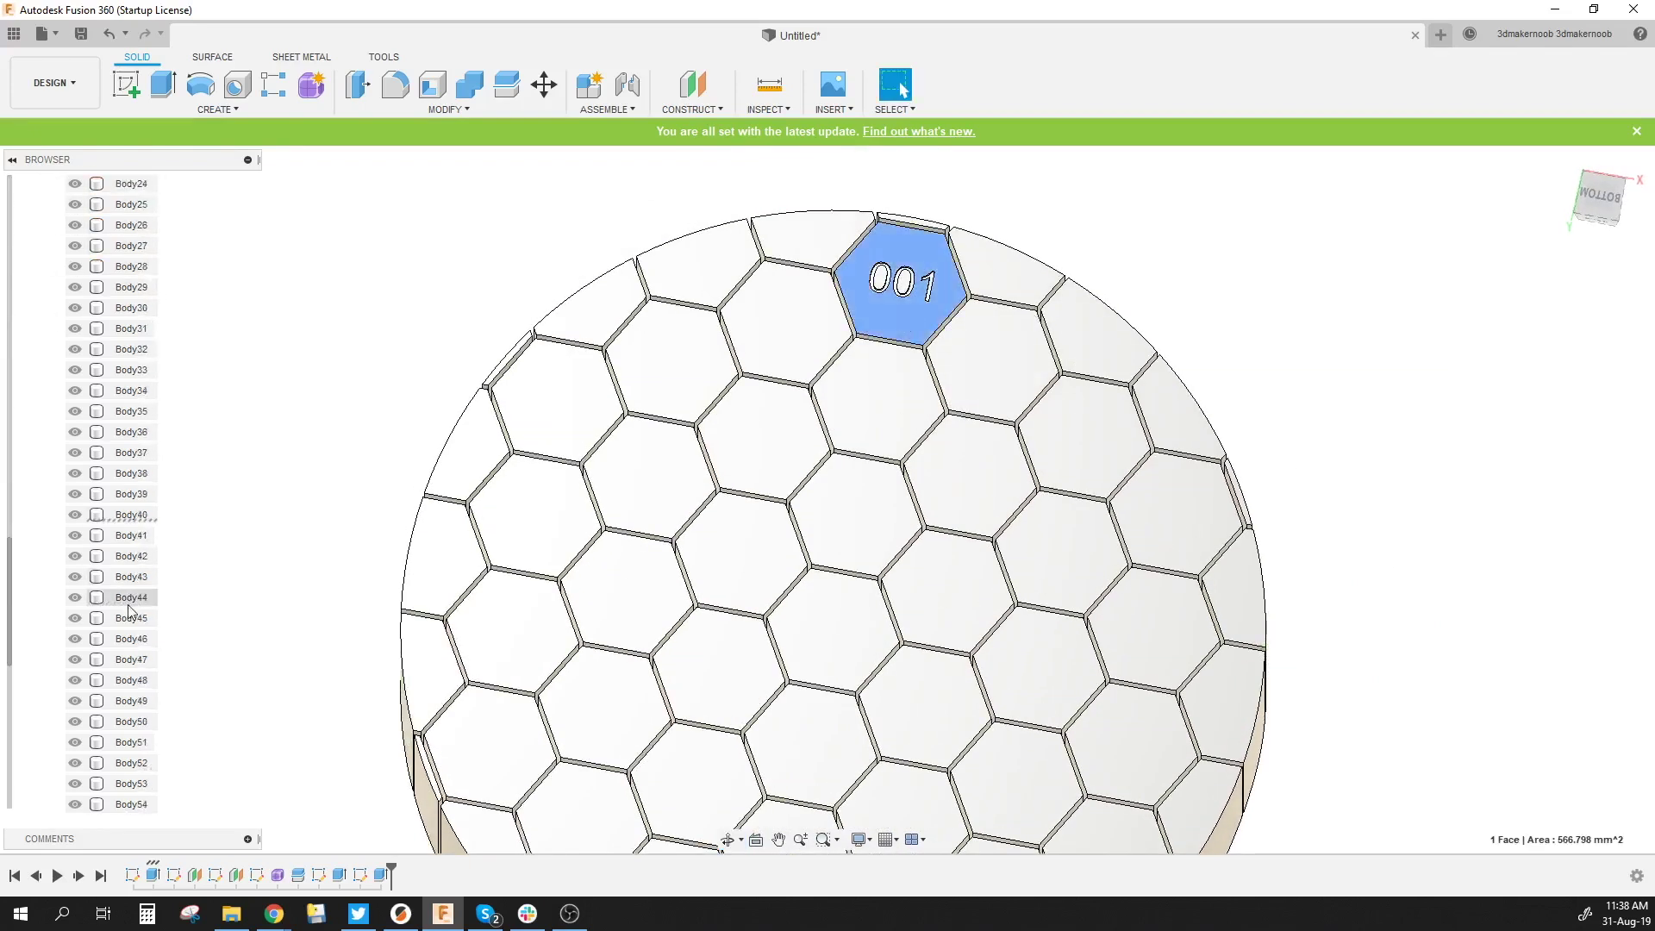
double_click(135, 515)
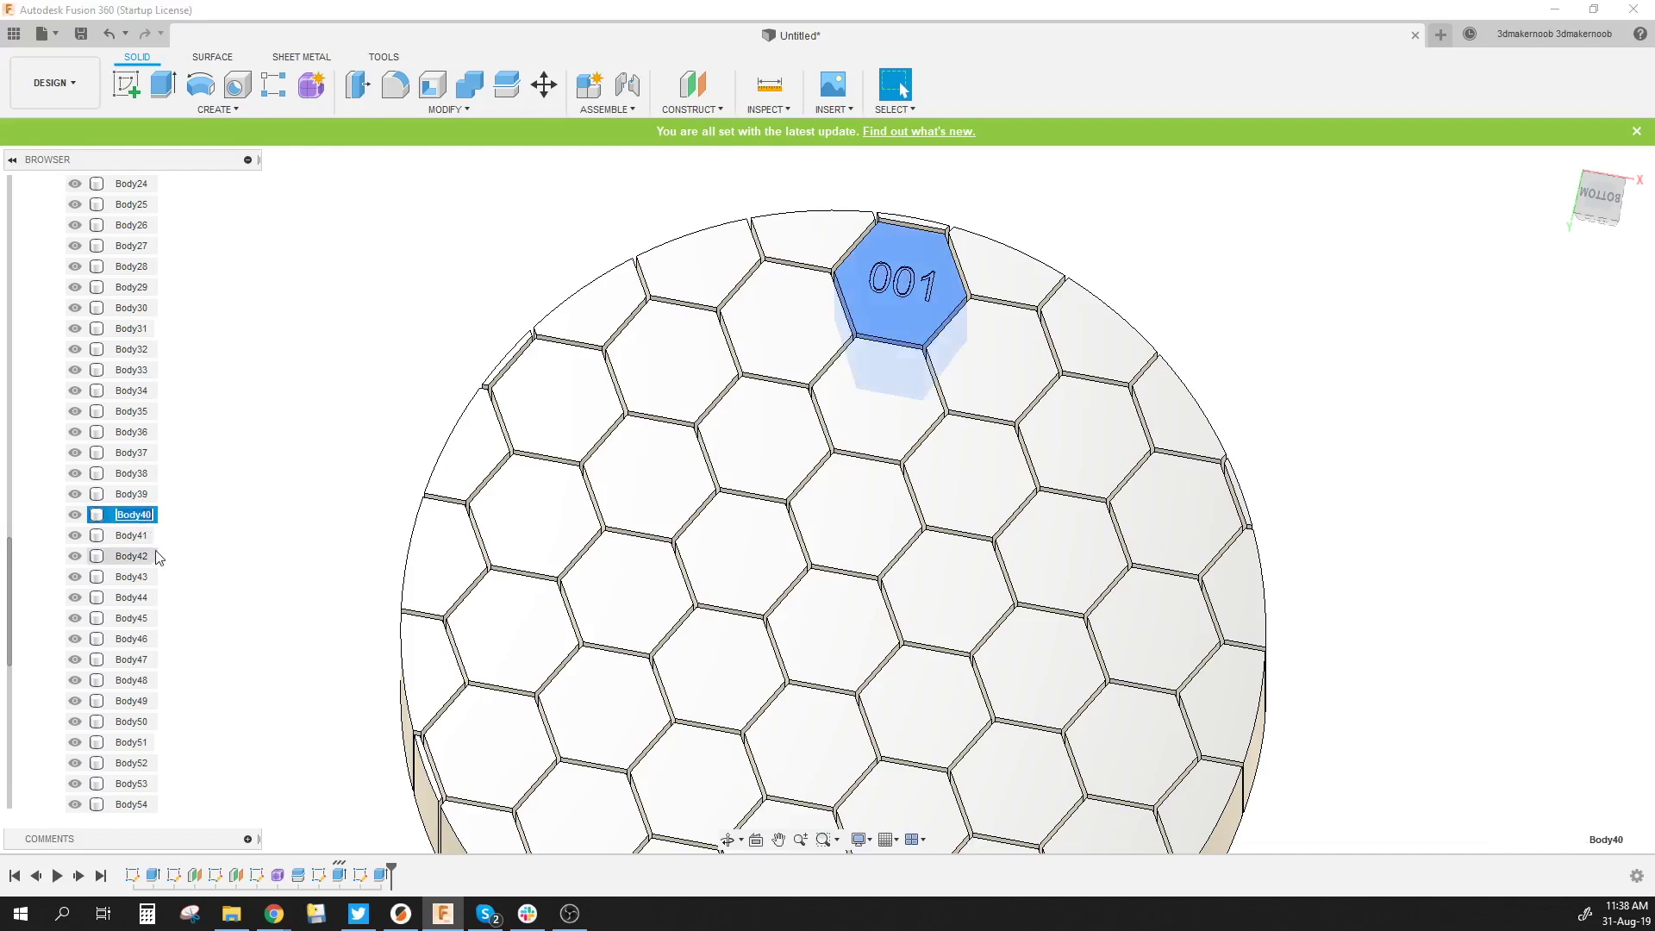
scroll(687, 506, down, 3)
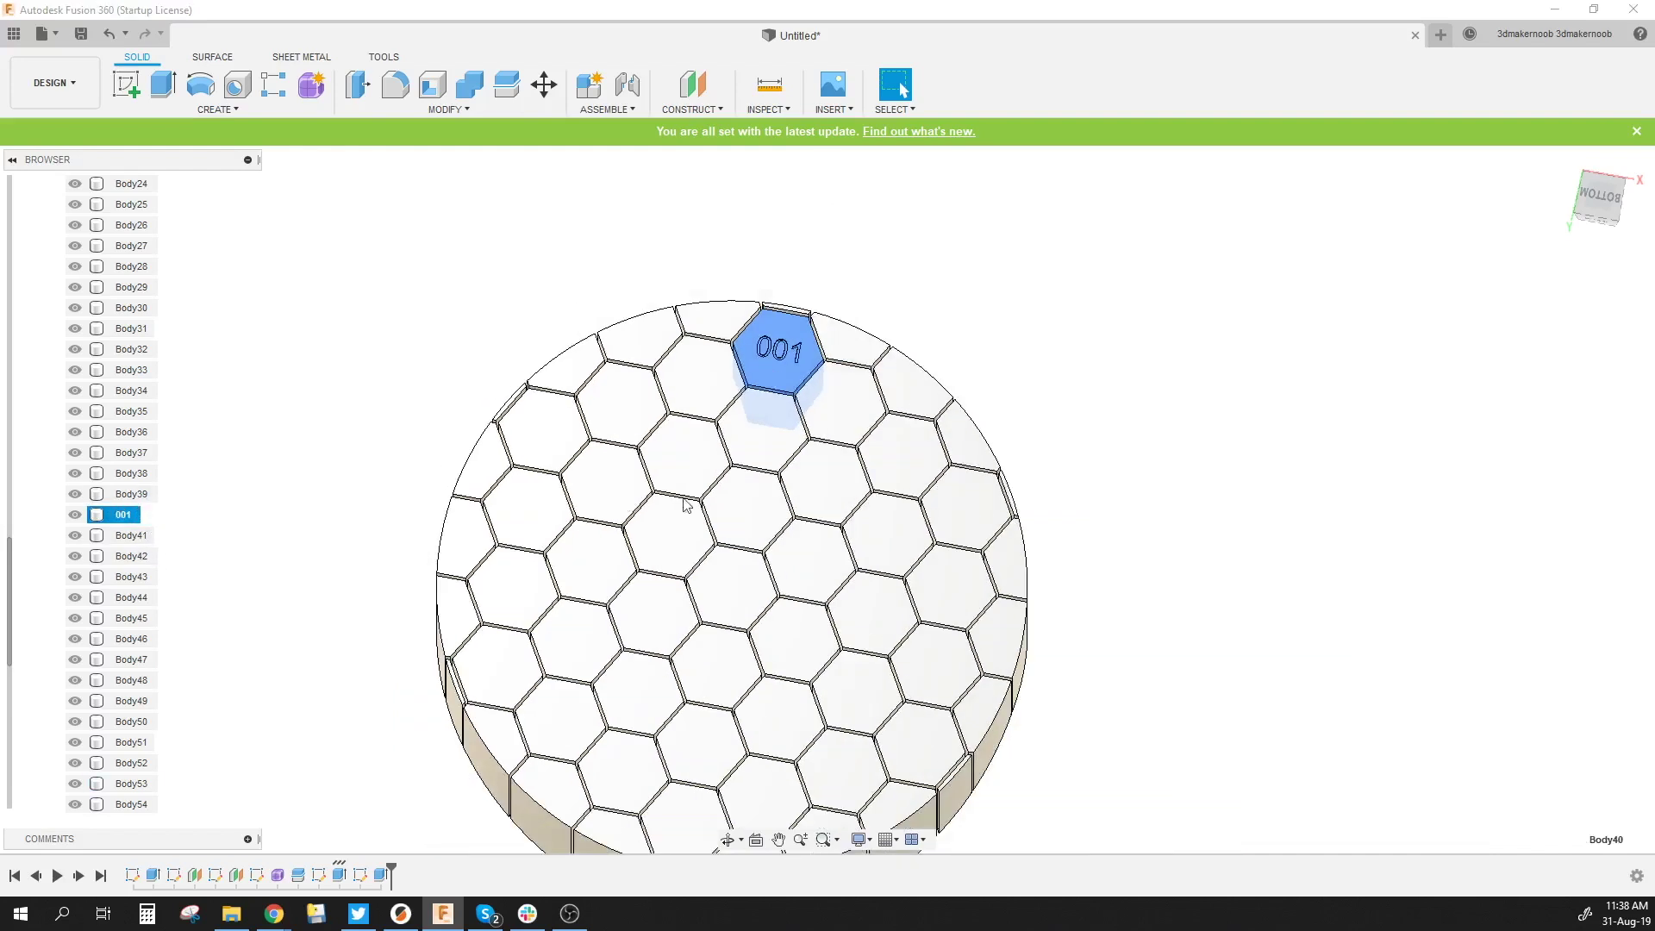
Return to the home view, identify Body30 among the tiles, and save it as STL
click(1600, 196)
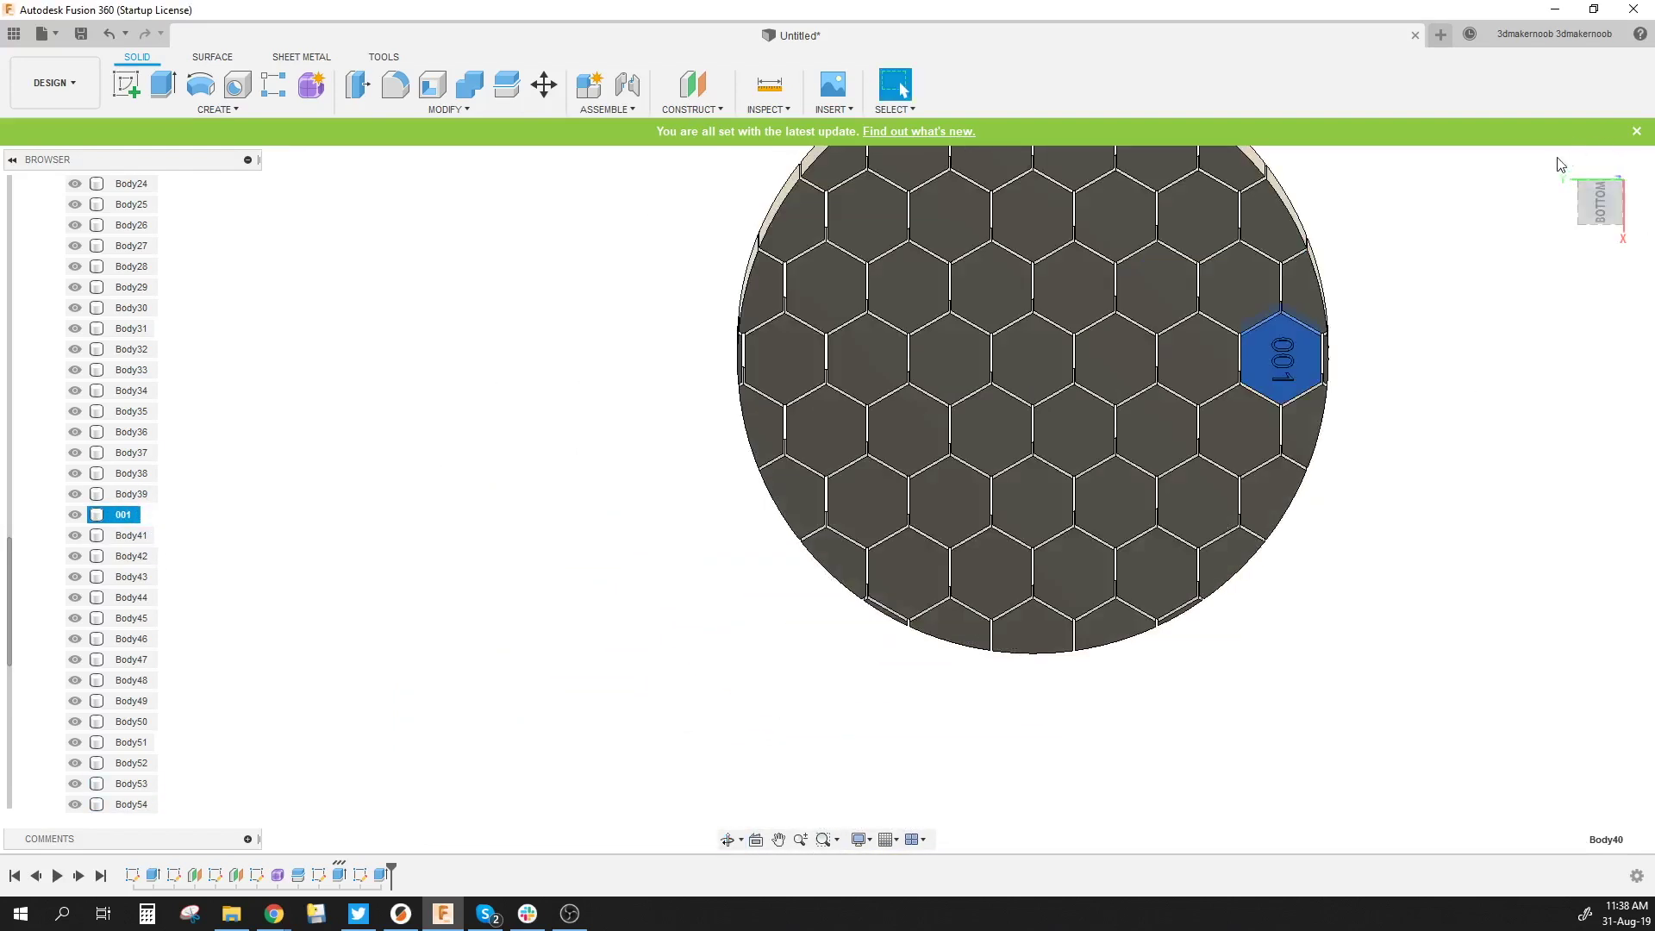
click(1561, 162)
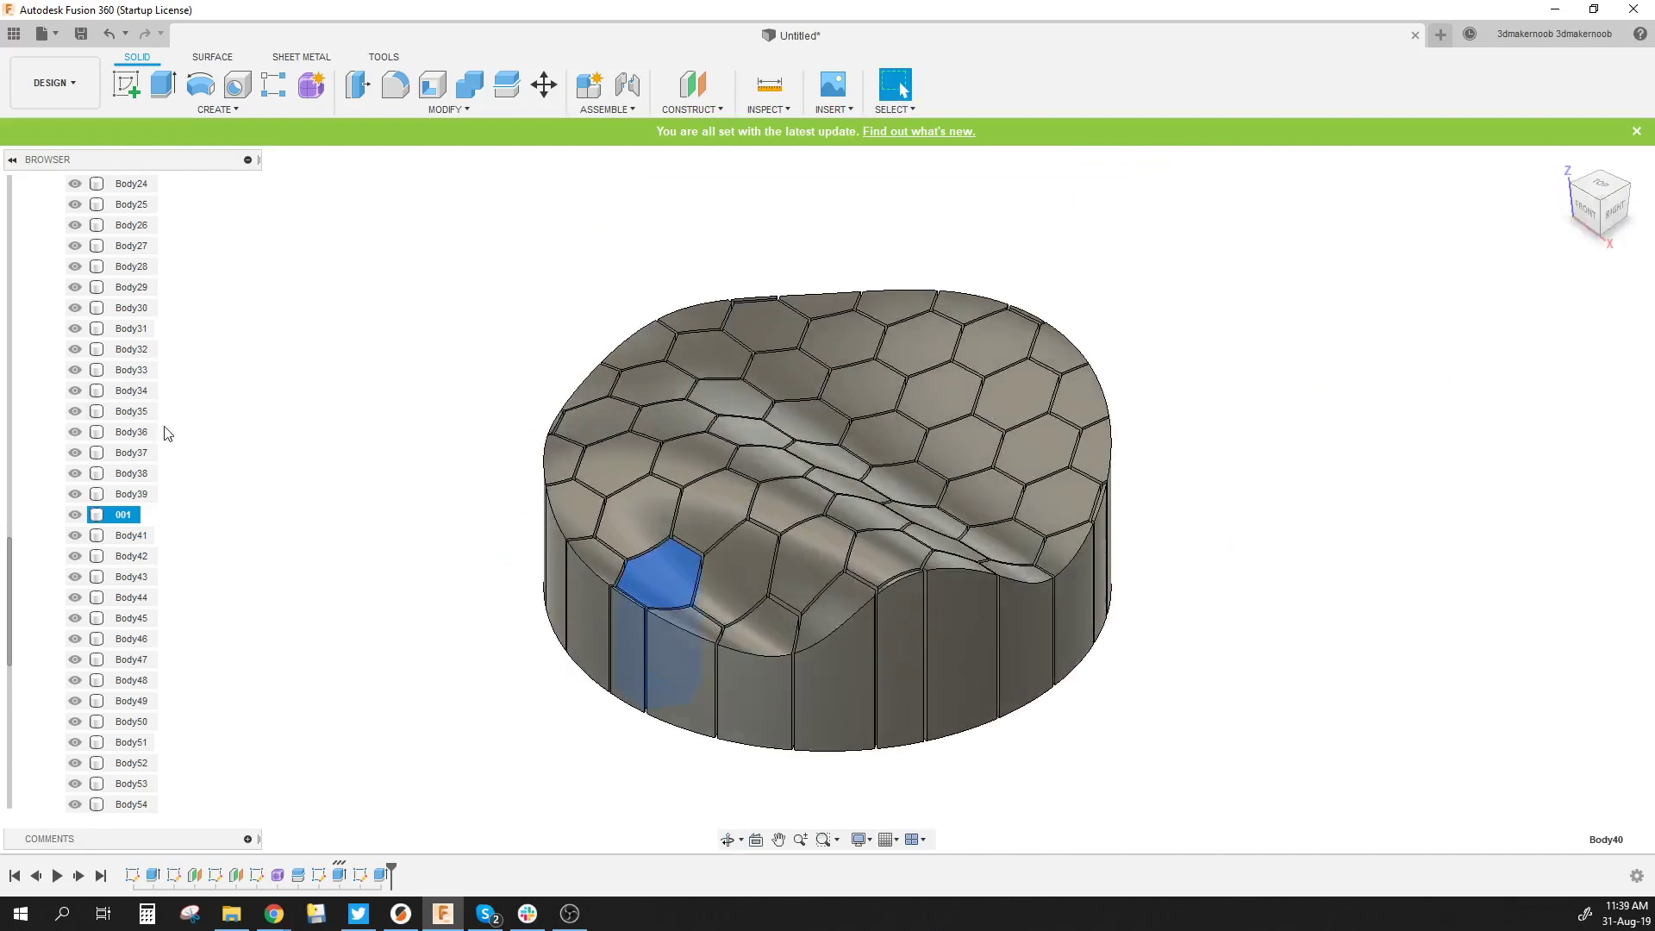
click(132, 411)
click(133, 391)
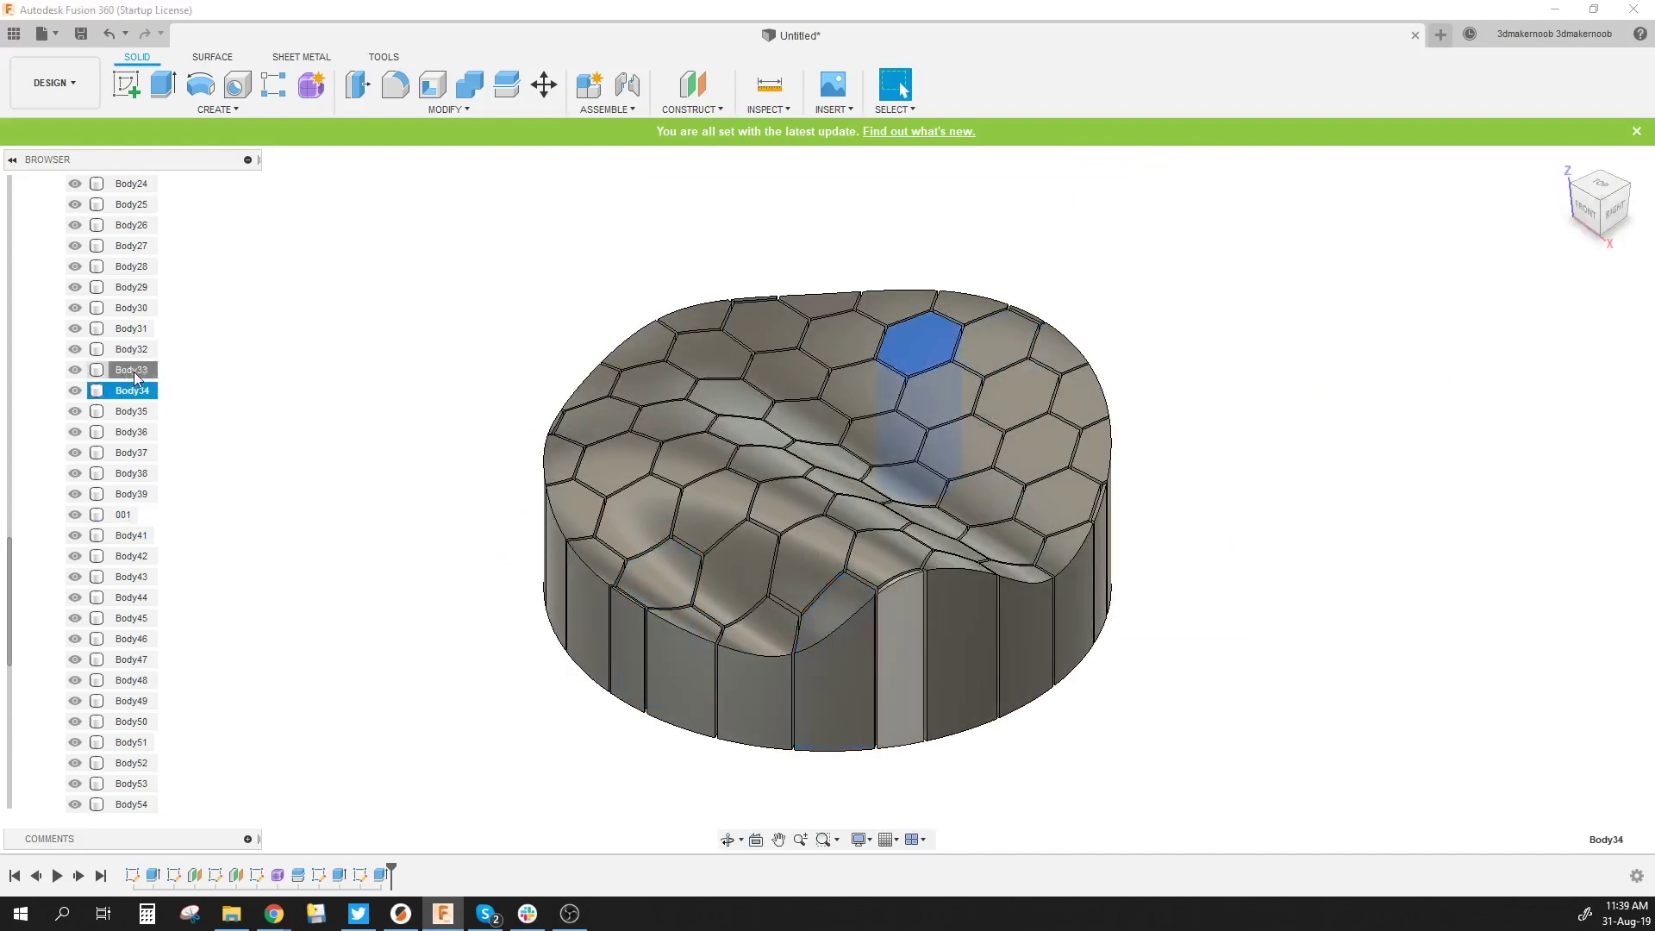
click(132, 369)
click(132, 350)
click(132, 328)
click(132, 308)
right_click(132, 308)
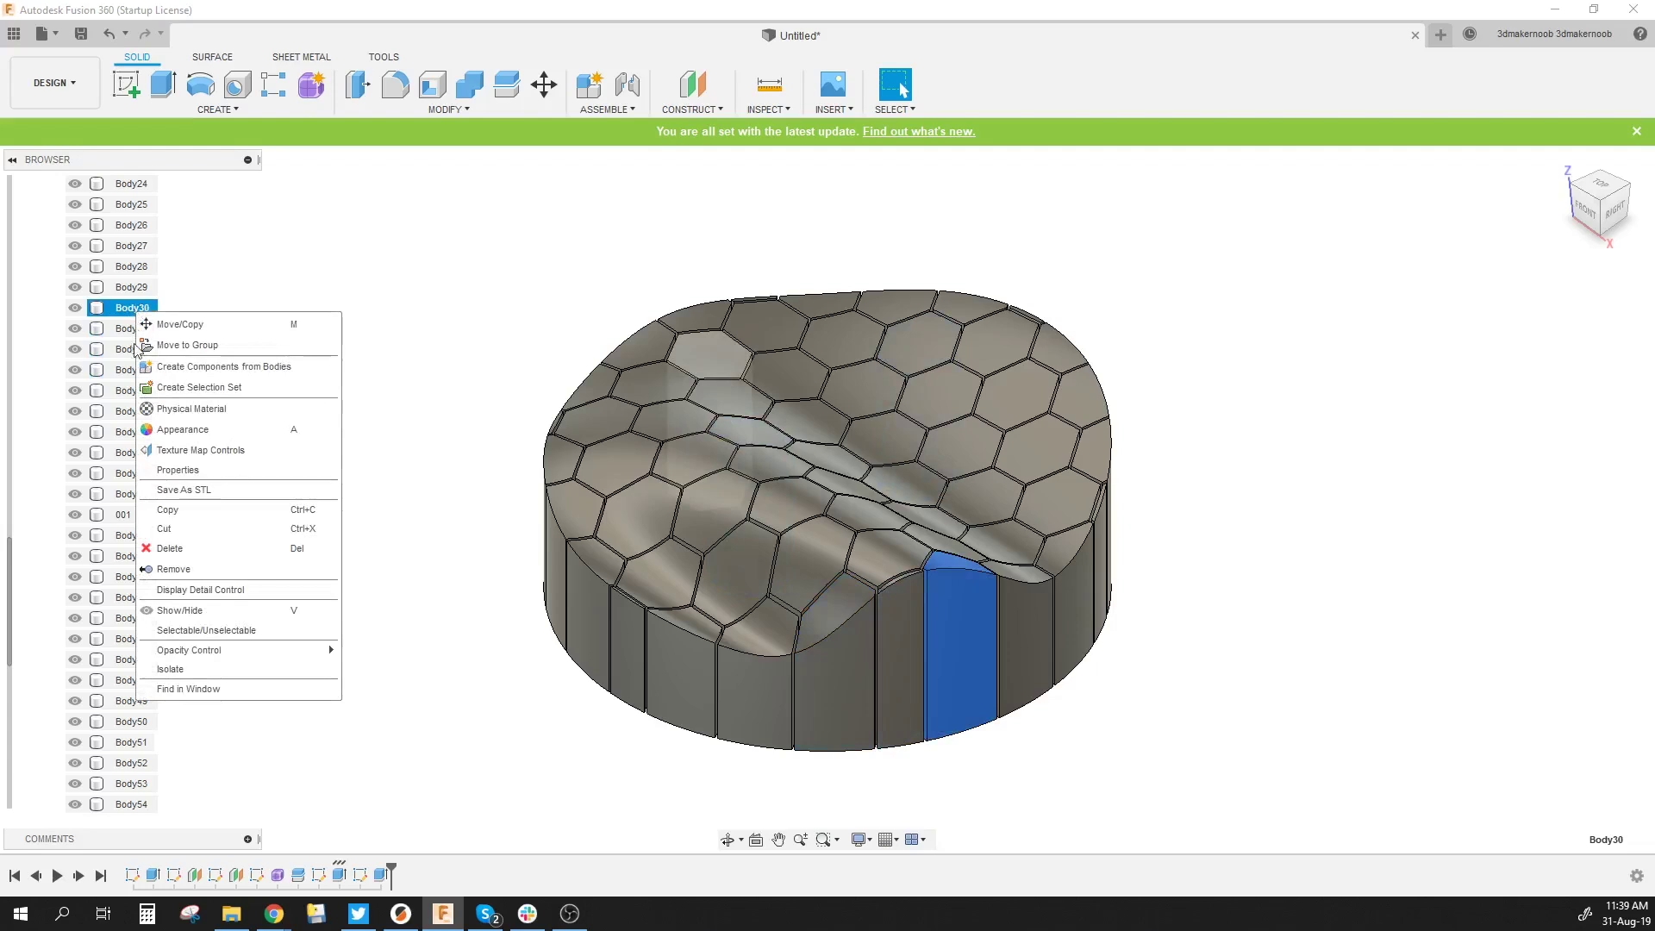
click(184, 489)
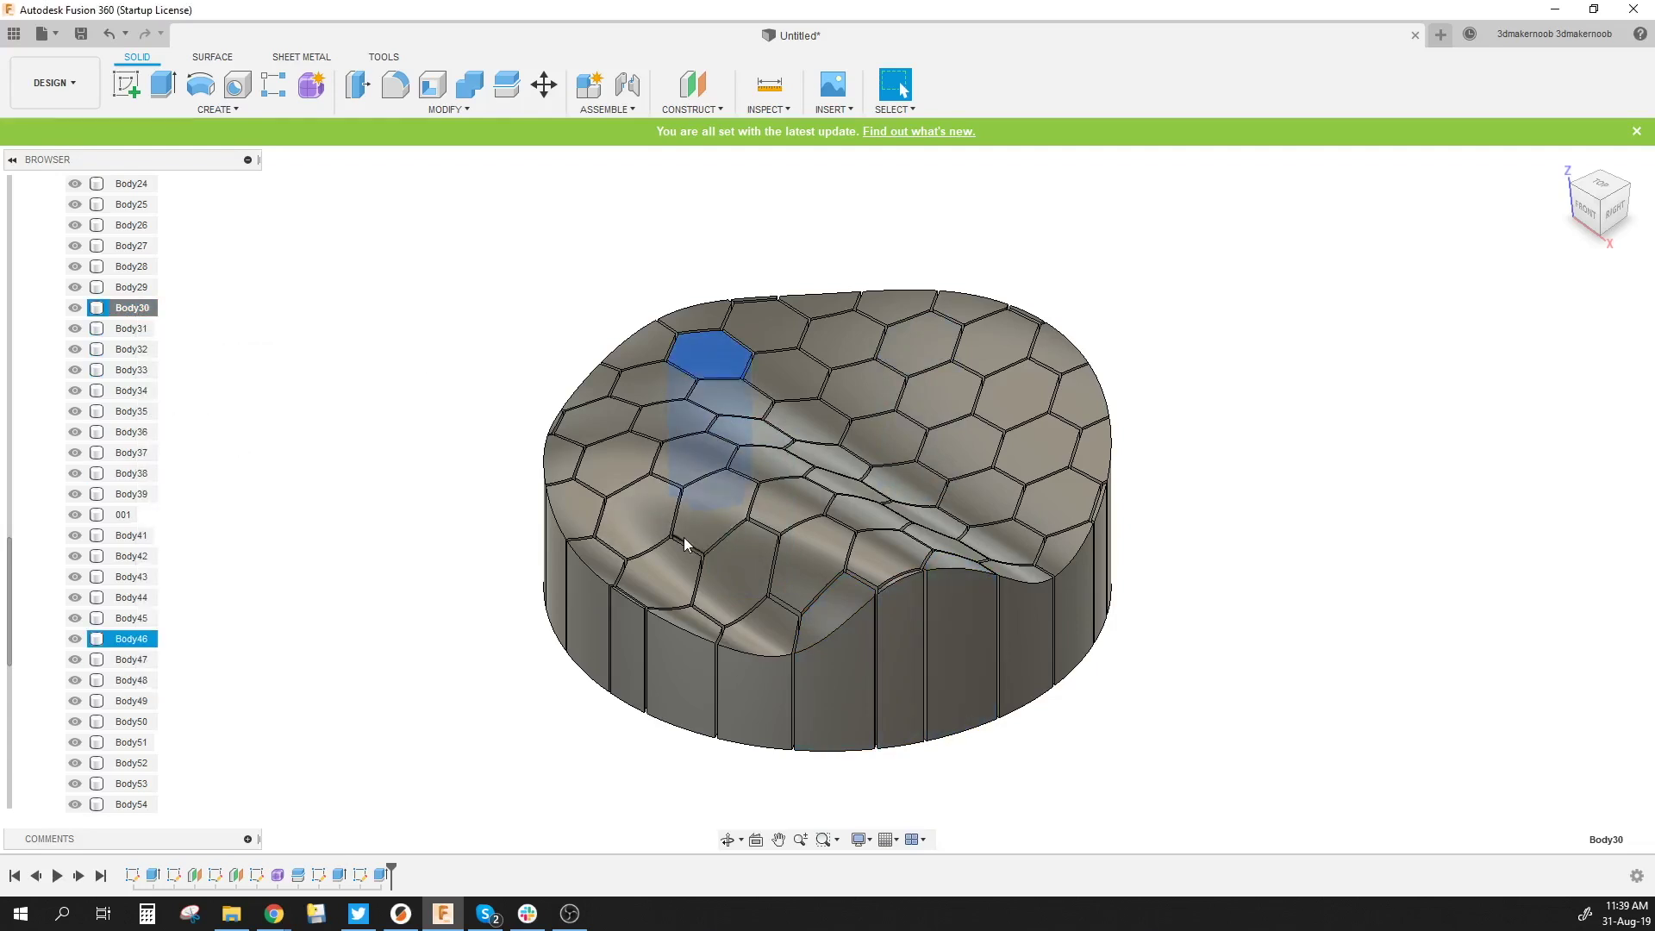